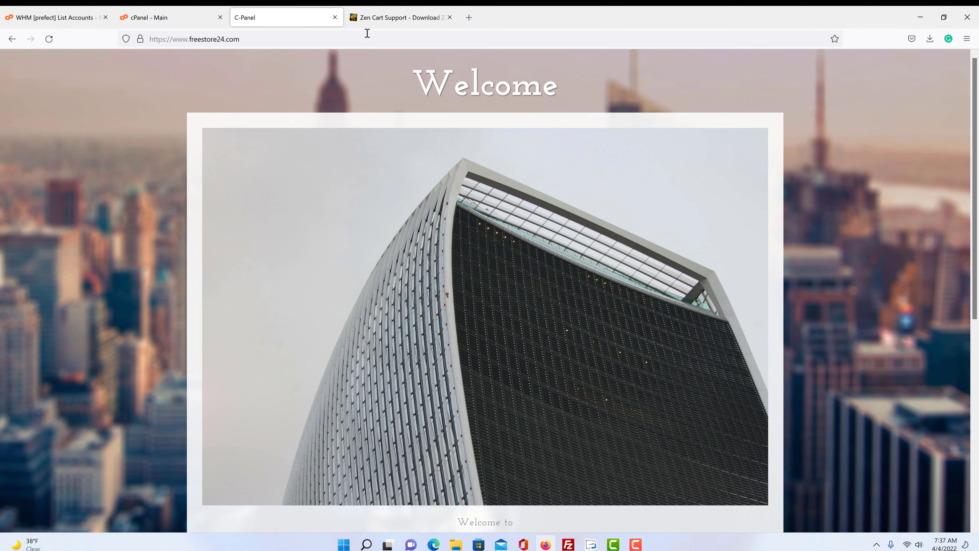
- Bring up the Zen Cart Support download page showing the latest Download Now option
click(393, 17)
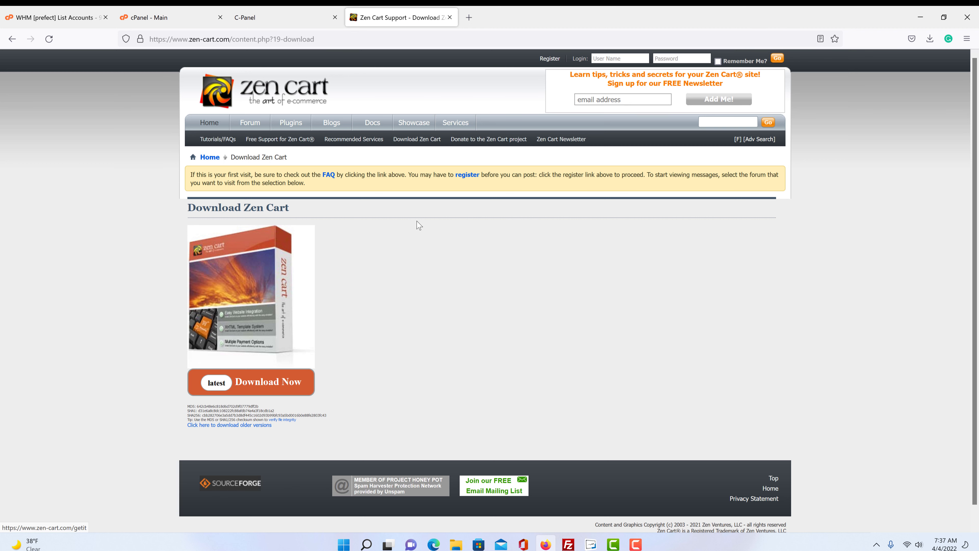
- Minimize Firefox, open the desktop Zen Cart folder holding the zencart-1.5.7d zip, then restore Firefox
click(943, 17)
click(907, 34)
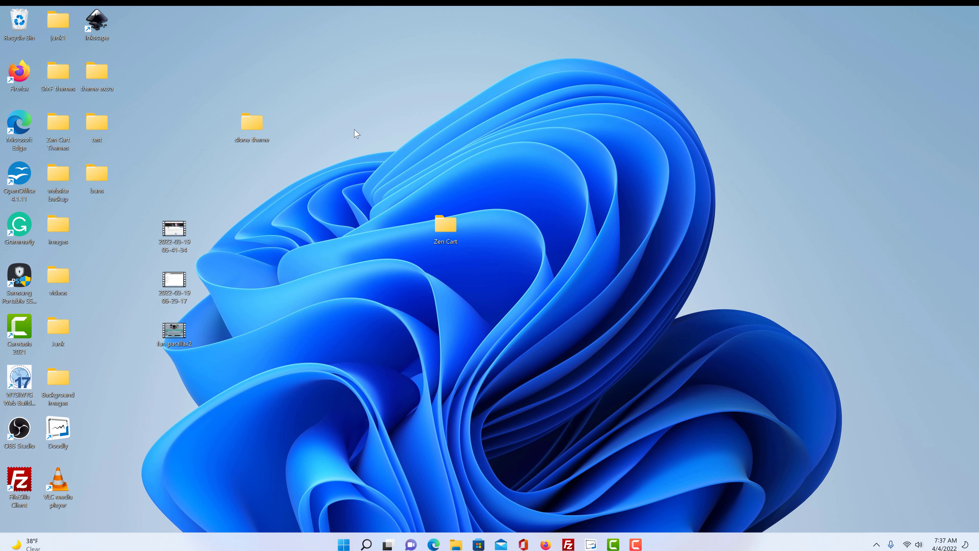
double_click(452, 226)
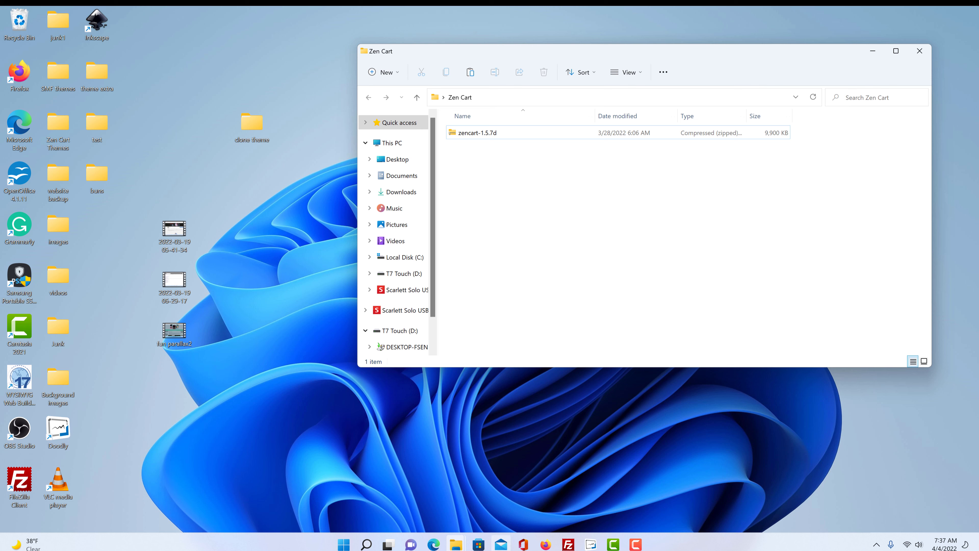
click(546, 544)
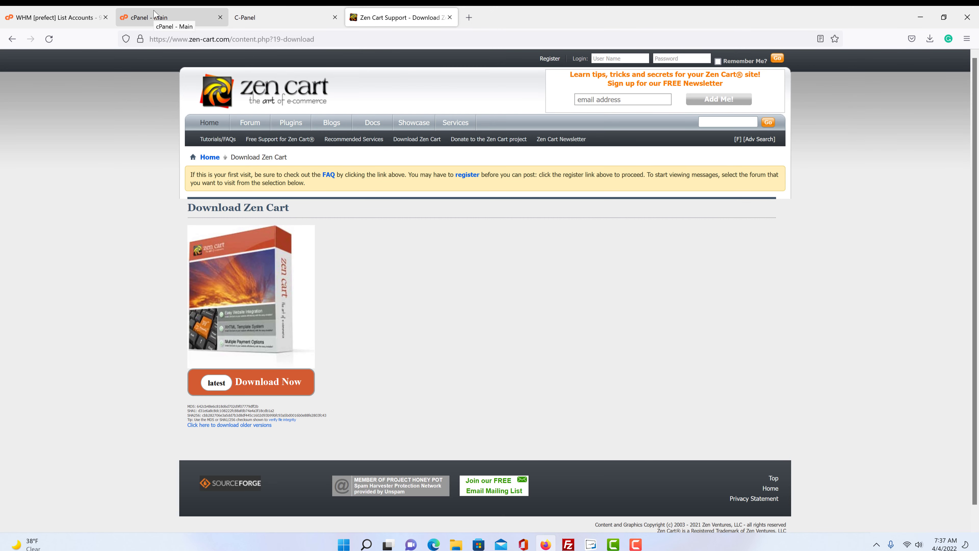
- Switch to the cPanel - Main tab and scroll through its Files, Email and Databases tools
click(155, 15)
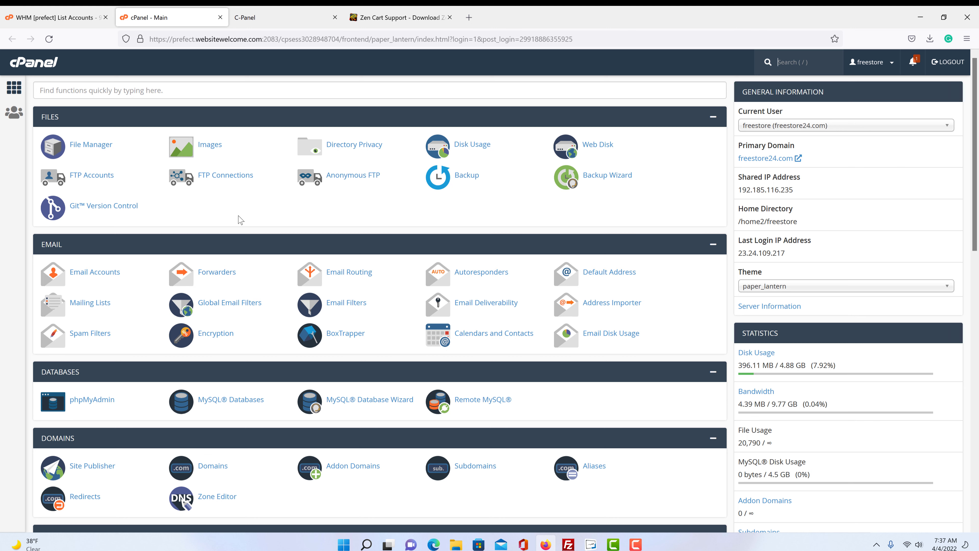
scroll(243, 221, down, 15)
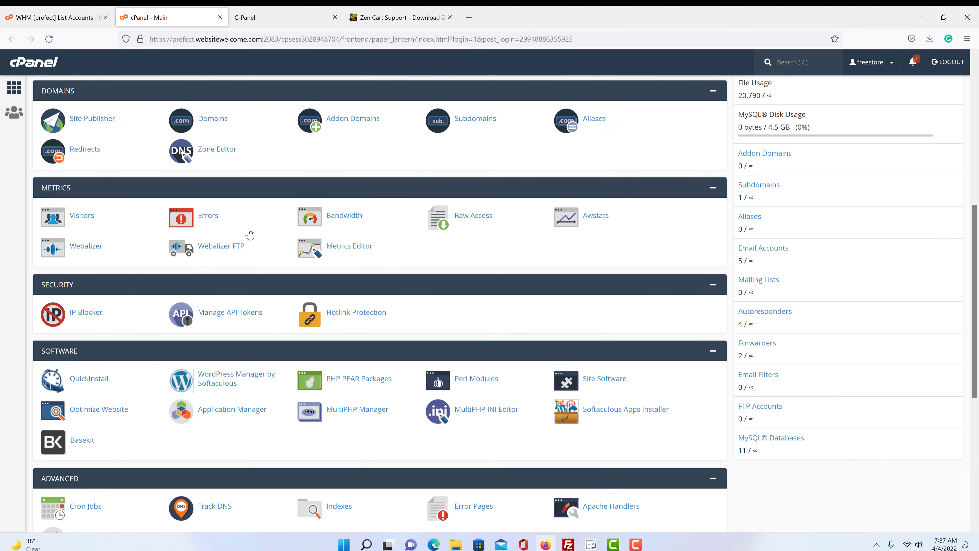
scroll(249, 231, up, 7)
scroll(250, 234, up, 8)
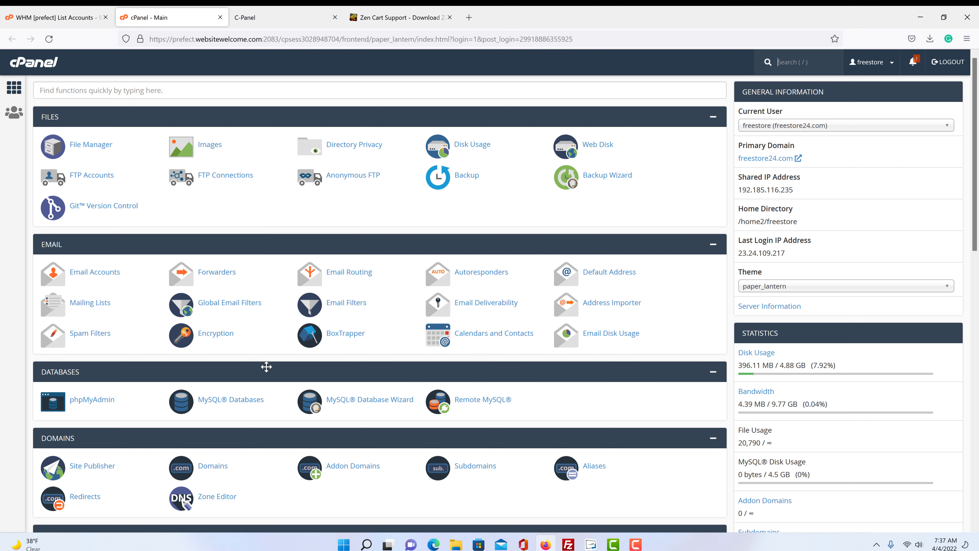
- Open cPanel File Manager and enter the public_html folder
click(91, 145)
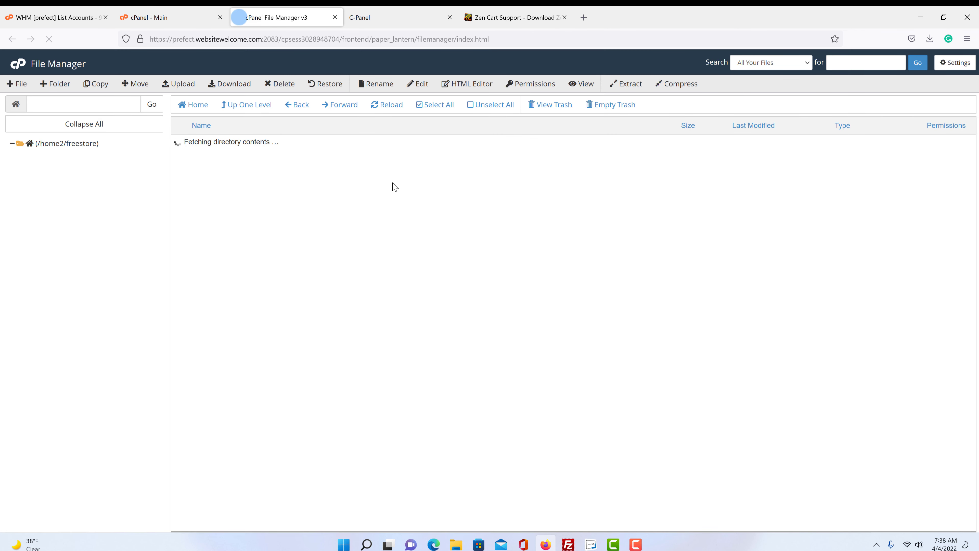
scroll(390, 195, down, 5)
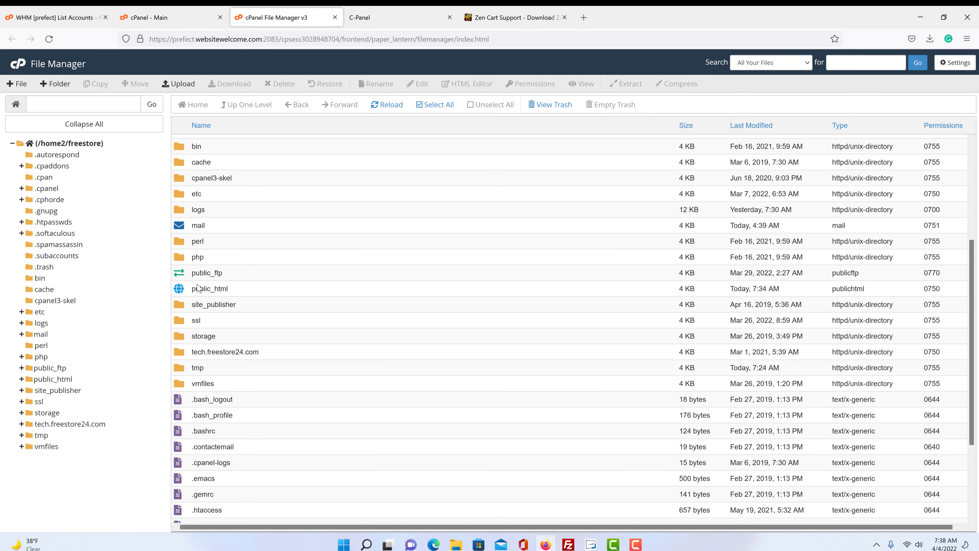
double_click(187, 291)
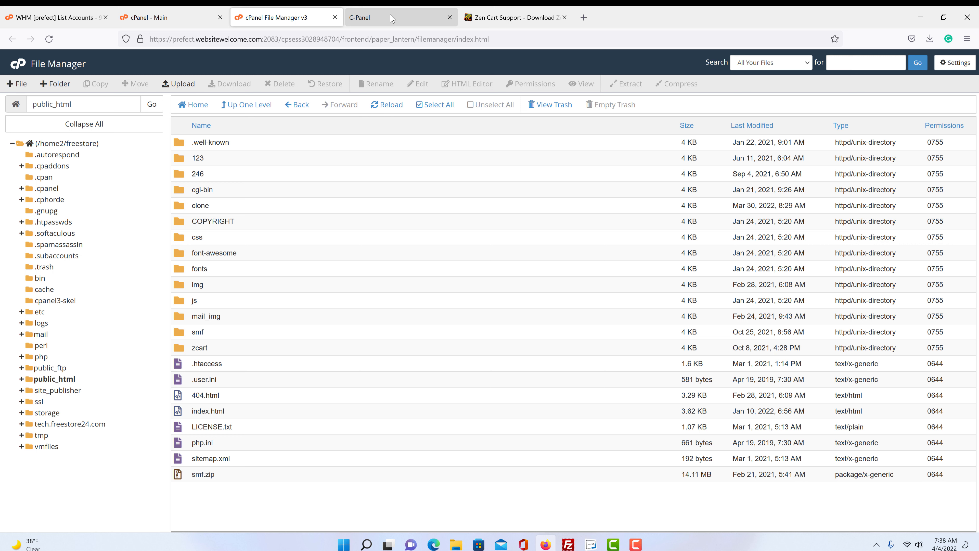
- Check the freestore24.com web address, then reopen public_html from the home directory in File Manager
click(391, 18)
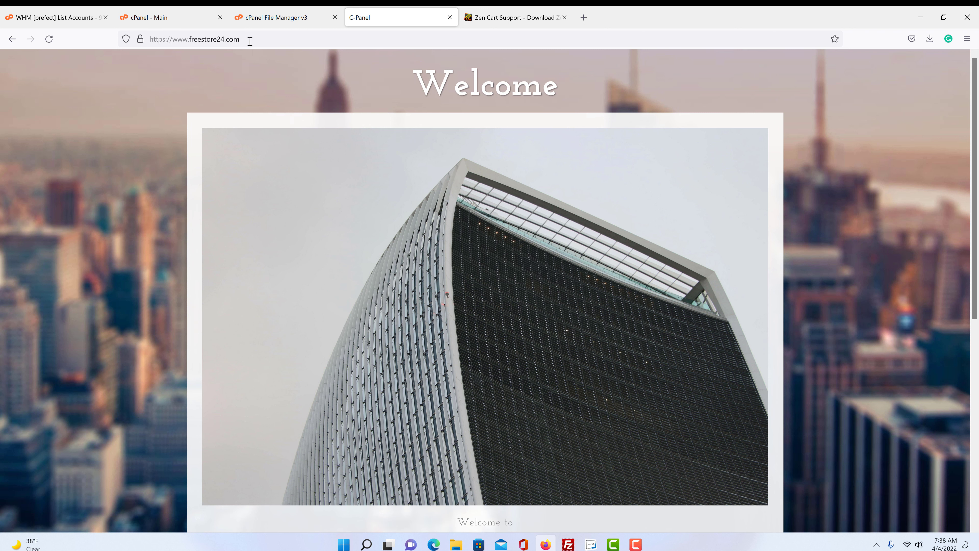
drag(250, 41, 190, 40)
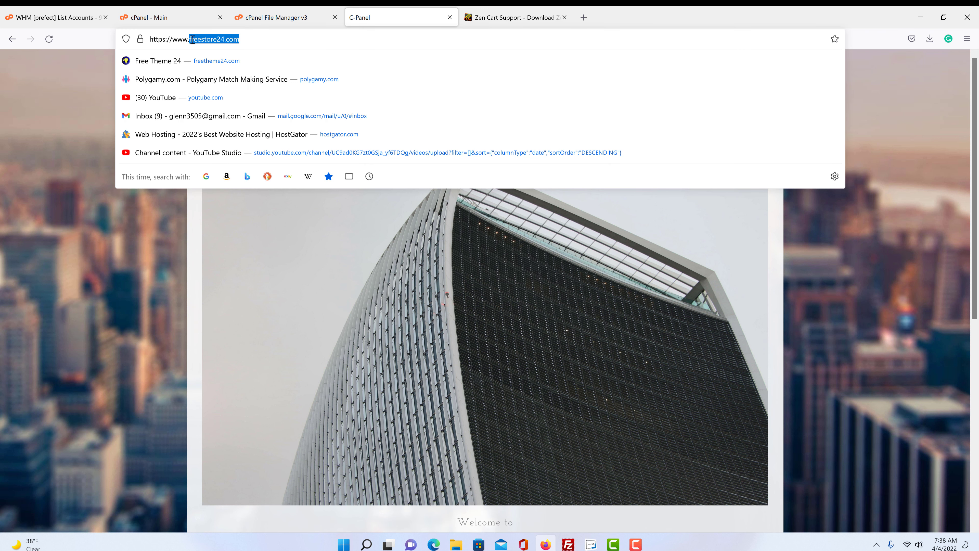
click(95, 247)
click(292, 13)
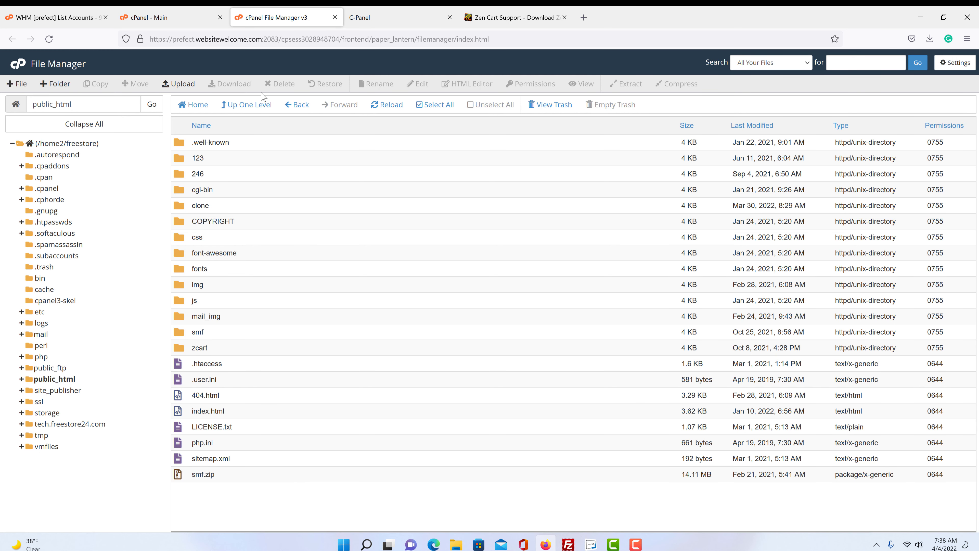
click(248, 105)
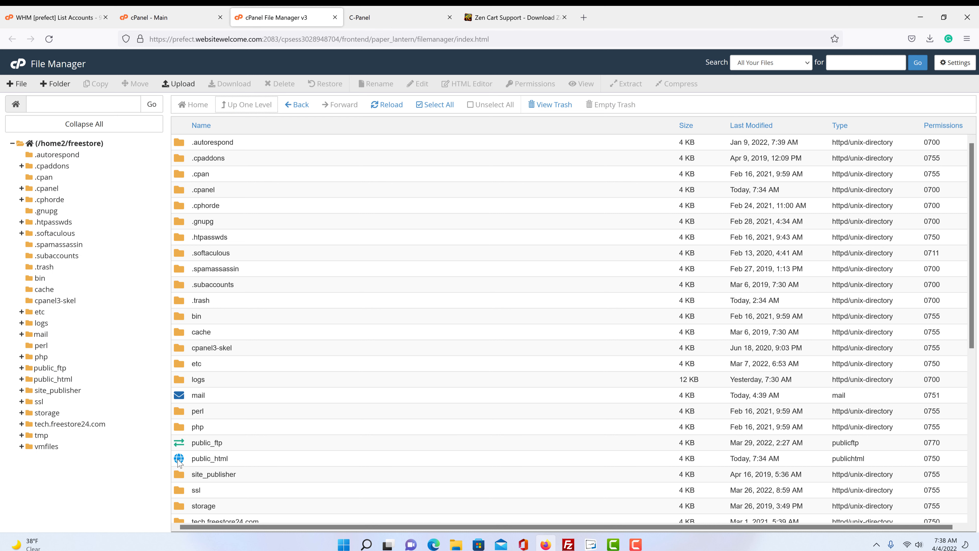
double_click(178, 459)
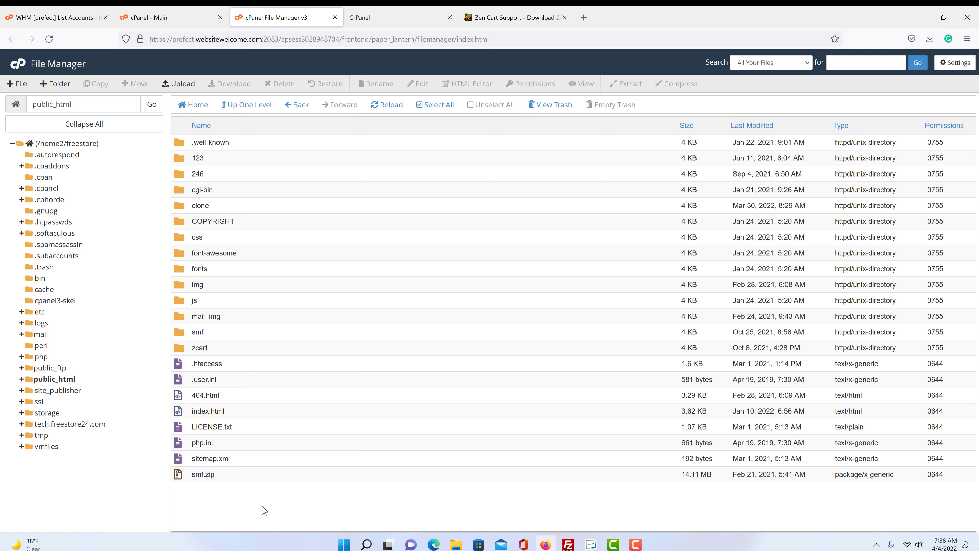
click(386, 17)
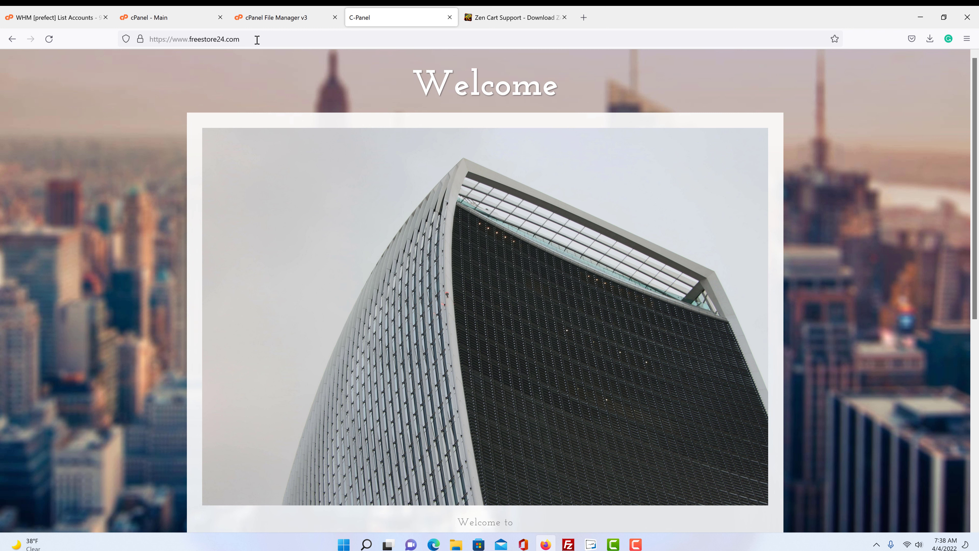
click(248, 40)
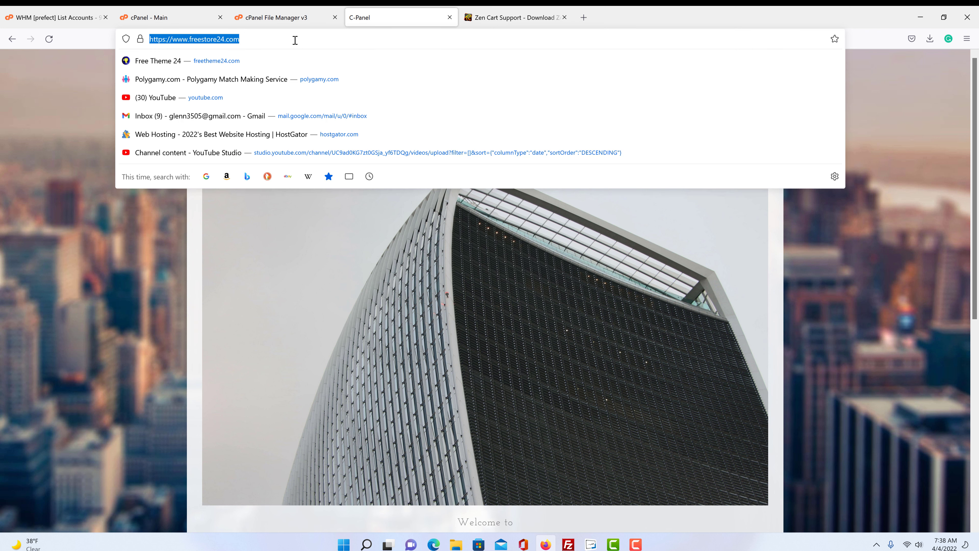
click(303, 19)
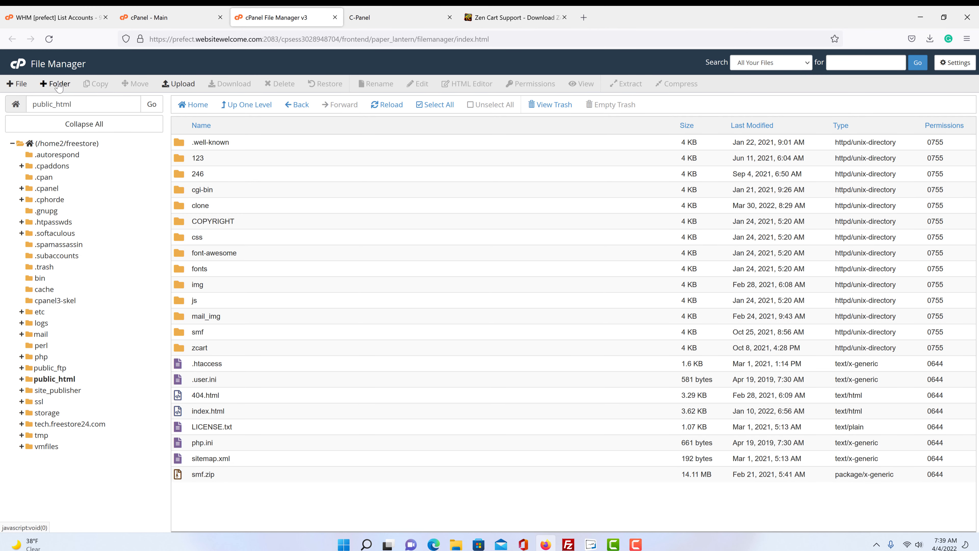
- Create a new folder named zencart in public_html
click(67, 93)
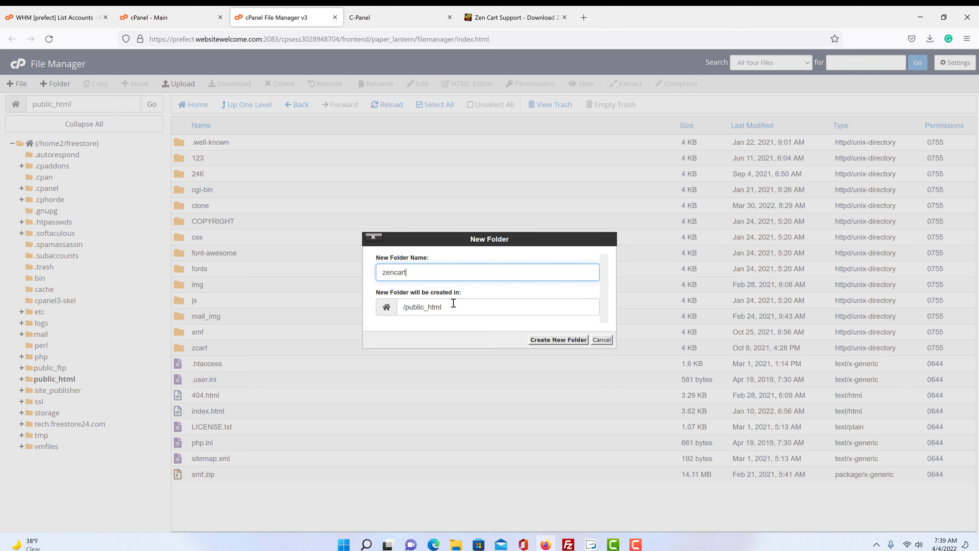
text(zencart)
click(570, 340)
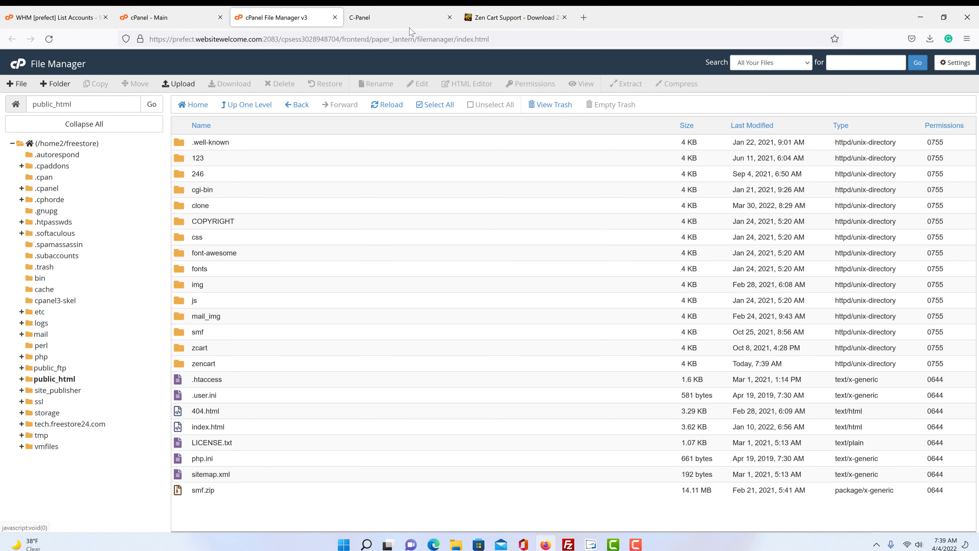
- Load freestore24.com/zencart/ in the website tab
click(411, 24)
click(266, 38)
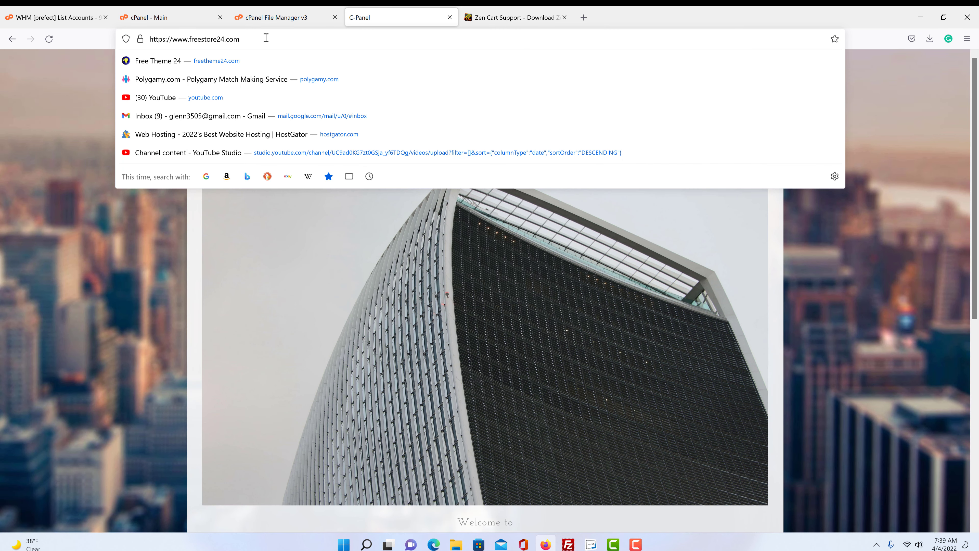
text(/)
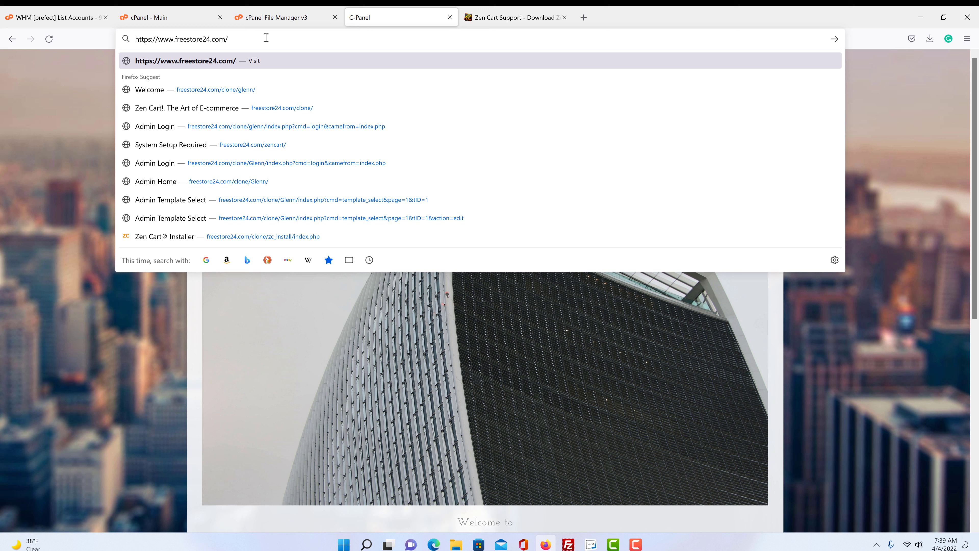
text(zencart/)
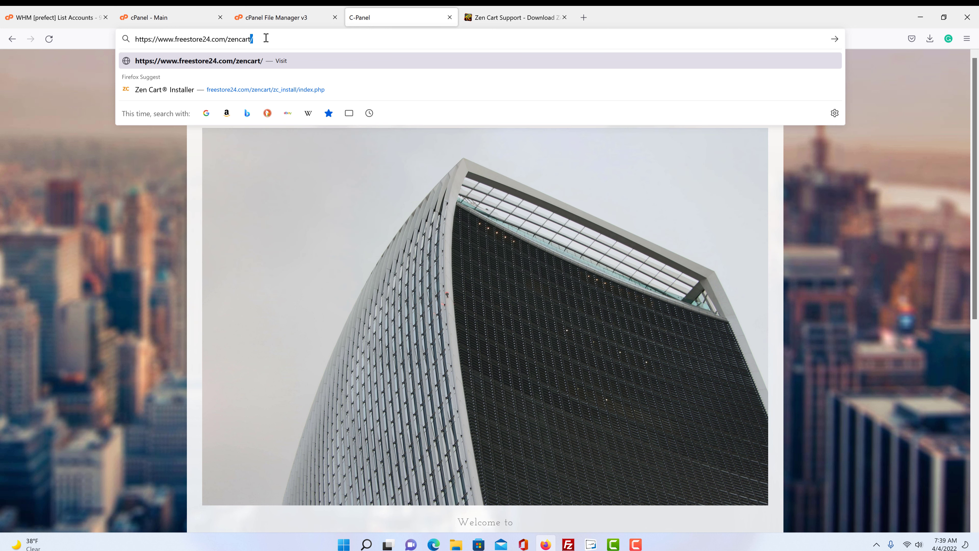
key(Return)
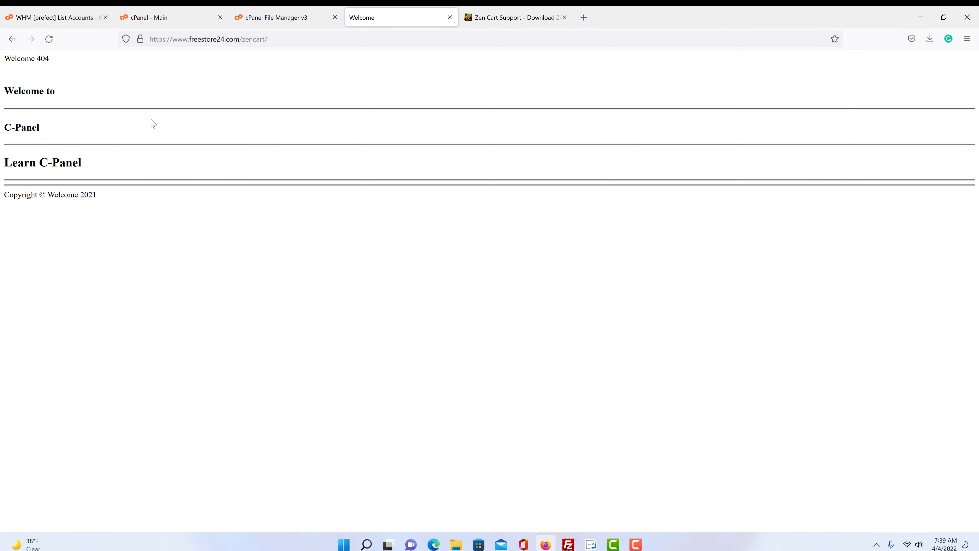
click(272, 18)
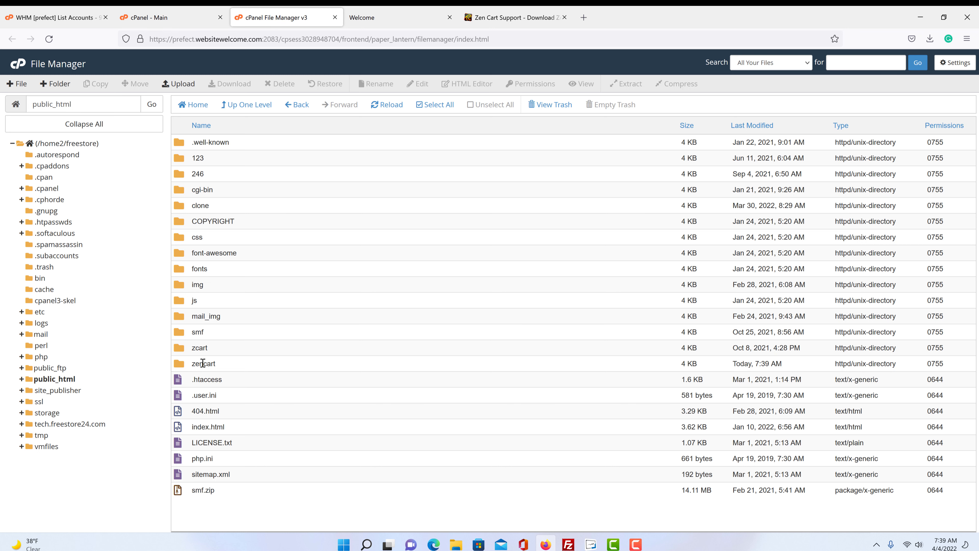
- Check that the new zencart folder is empty, then navigate back into public_html
double_click(185, 364)
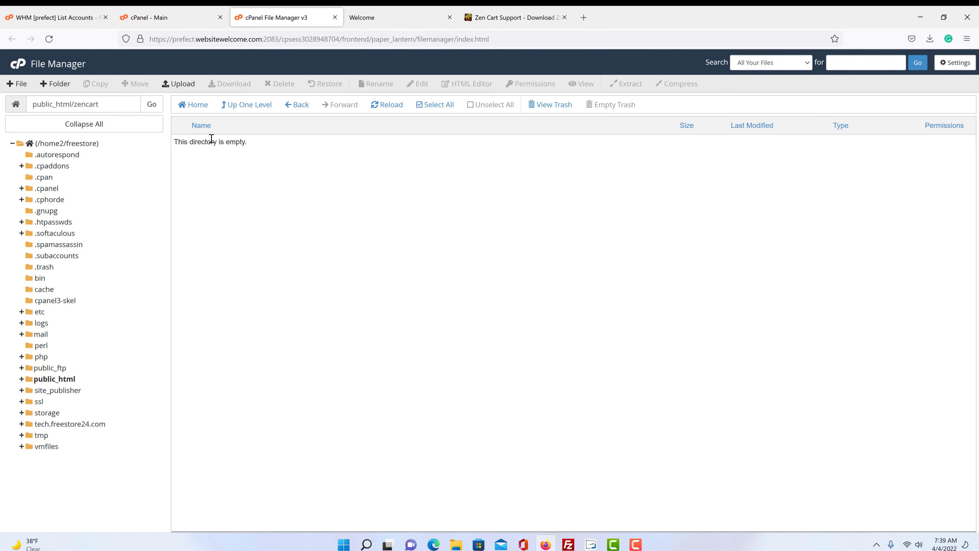
click(259, 108)
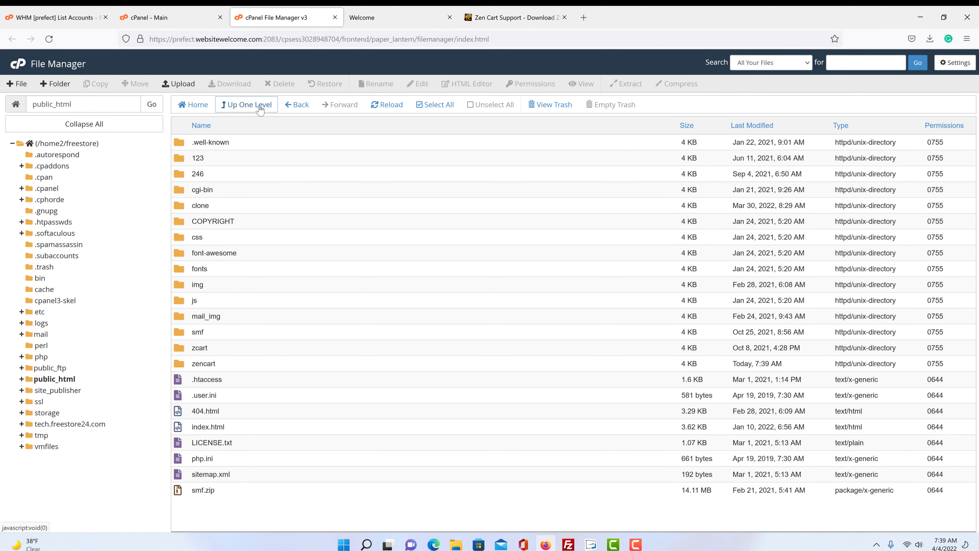
click(259, 110)
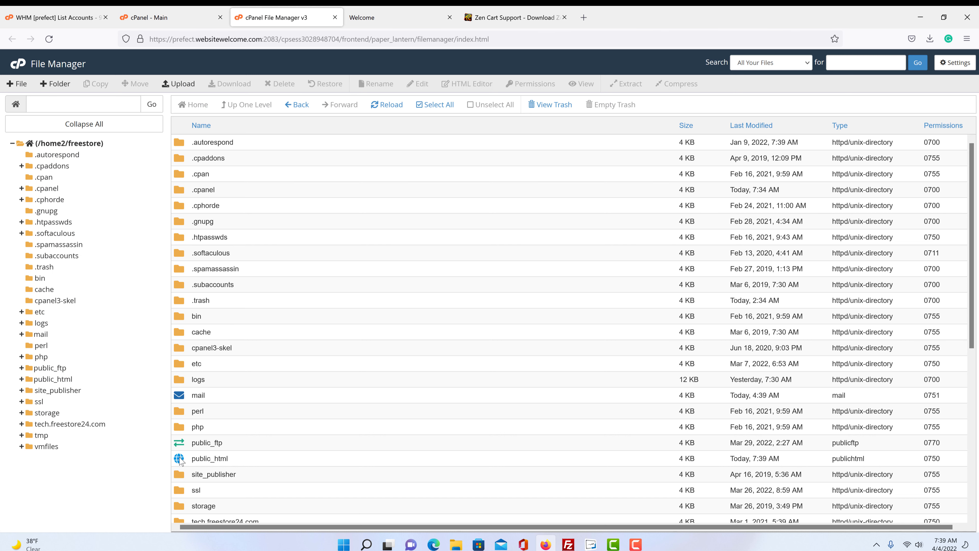
double_click(180, 459)
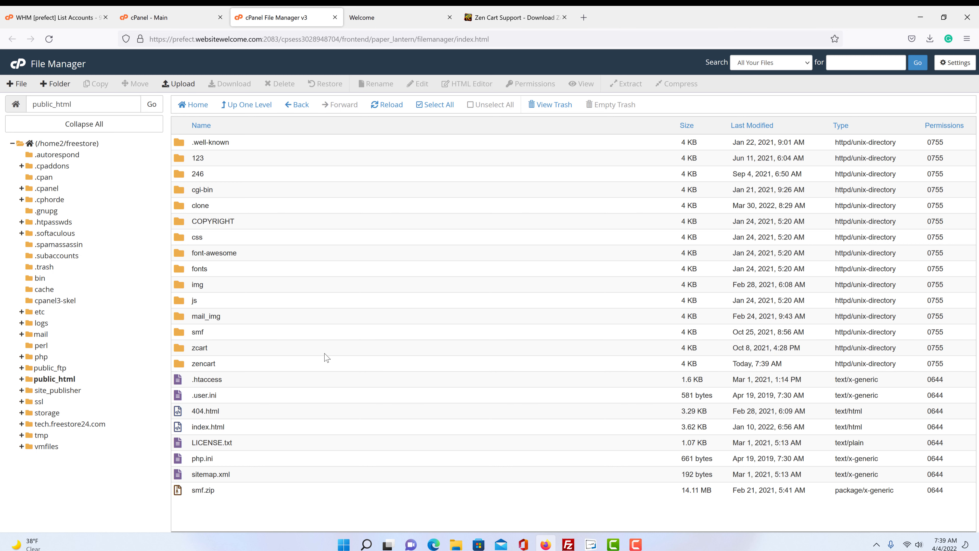
- Upload zencart-1.5.7d.zip (9.67 MB) into public_html/zencart and return to its listing
double_click(185, 367)
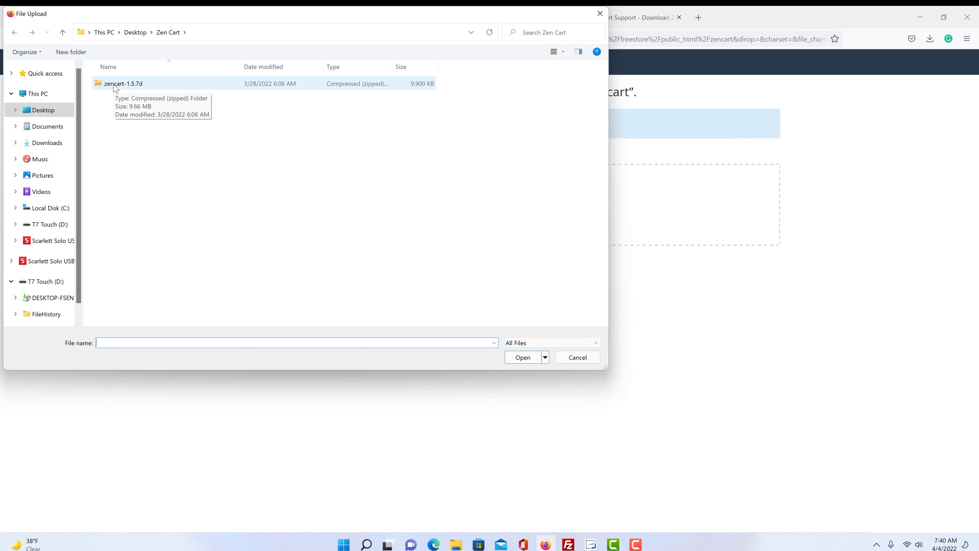
double_click(114, 85)
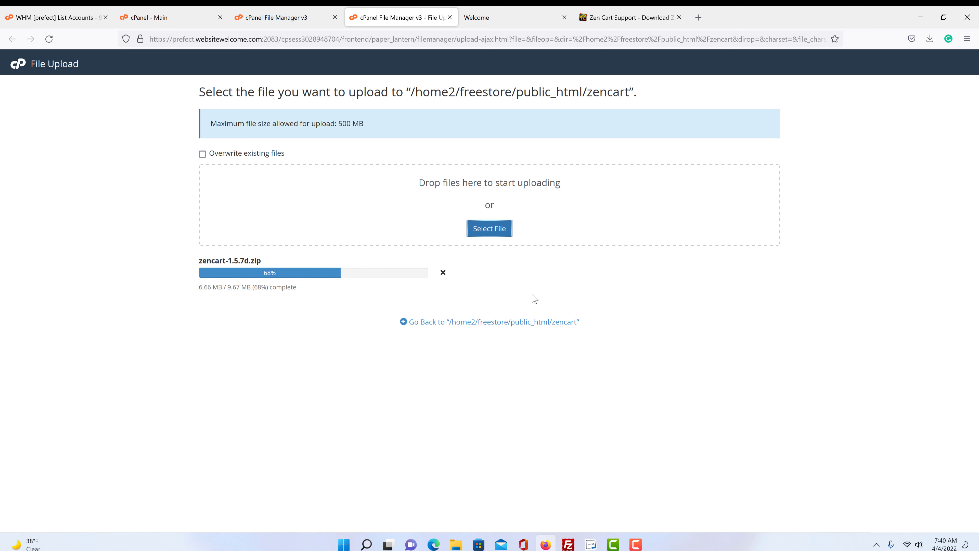
click(480, 323)
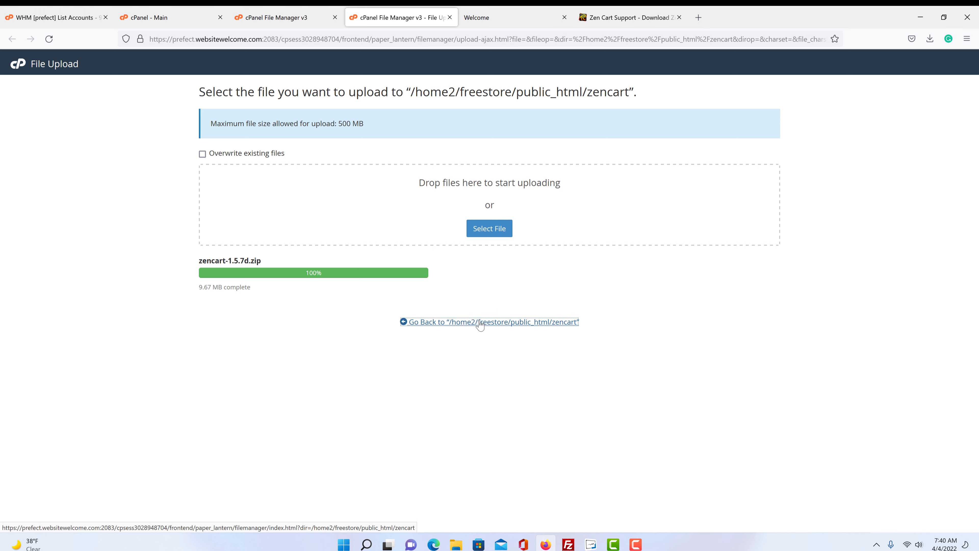
- Extract zencart-1.5.7d.zip in public_html/zencart, reload, and select the new zencart-1.5.7d folder
click(480, 324)
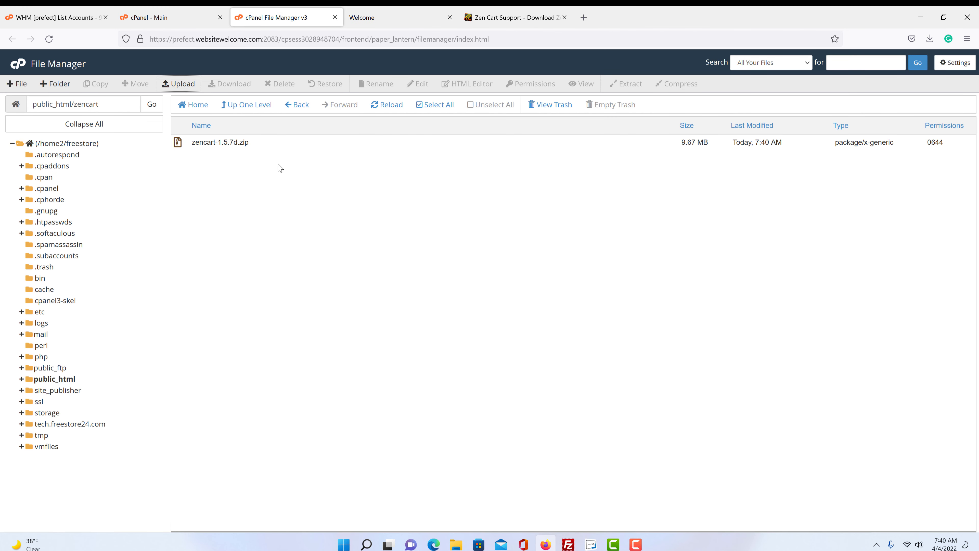
click(210, 142)
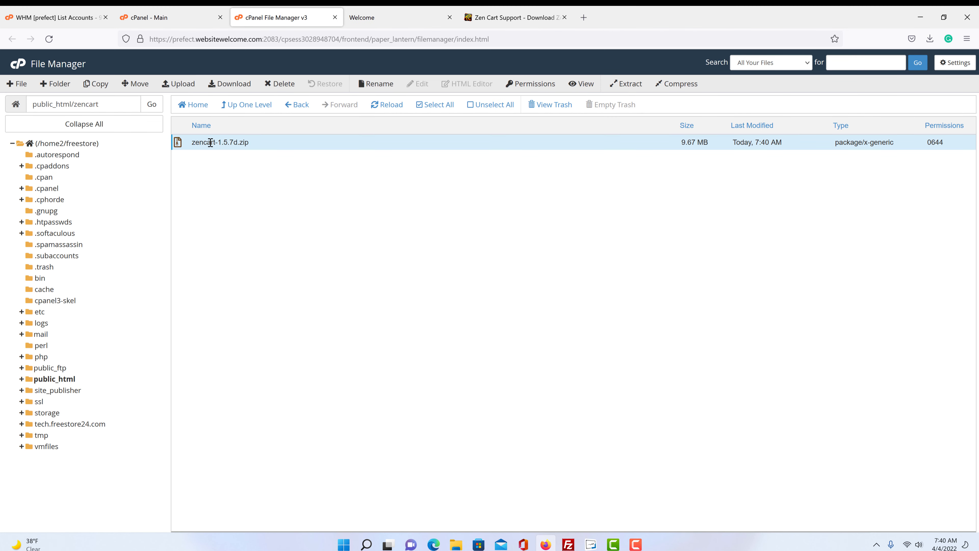
click(614, 85)
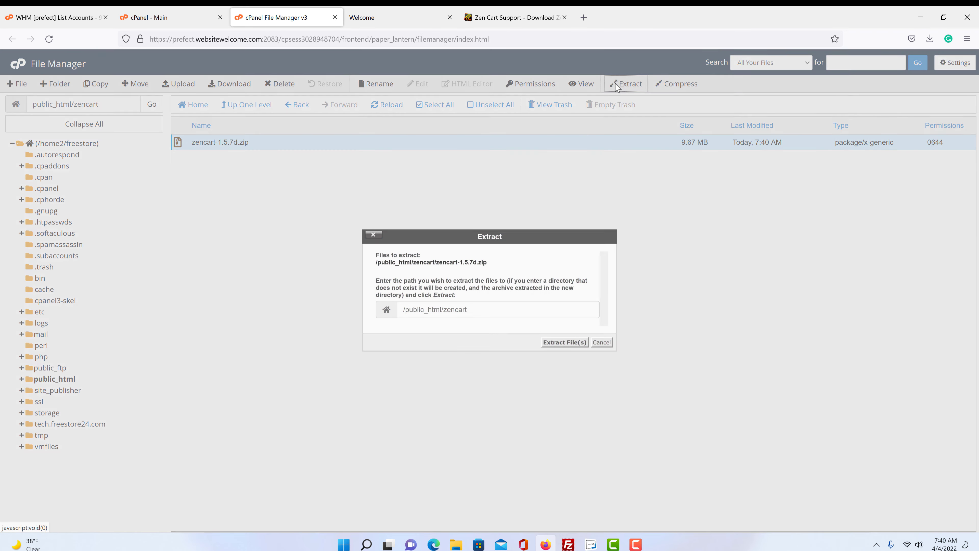
click(564, 343)
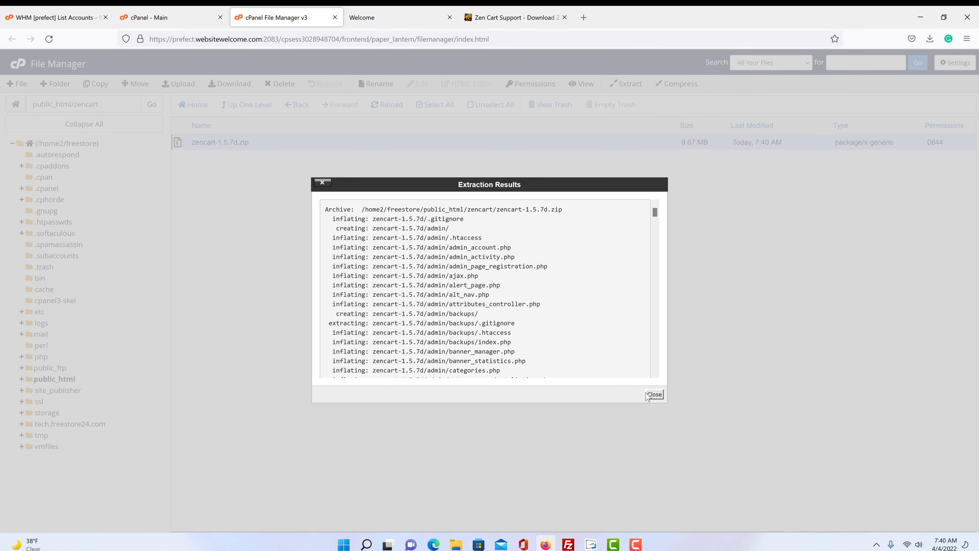
click(654, 394)
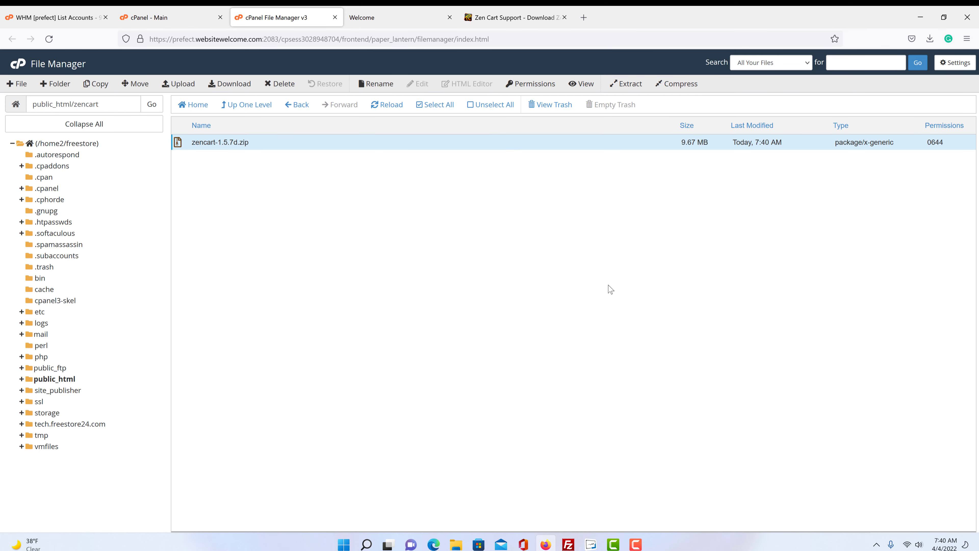
click(388, 112)
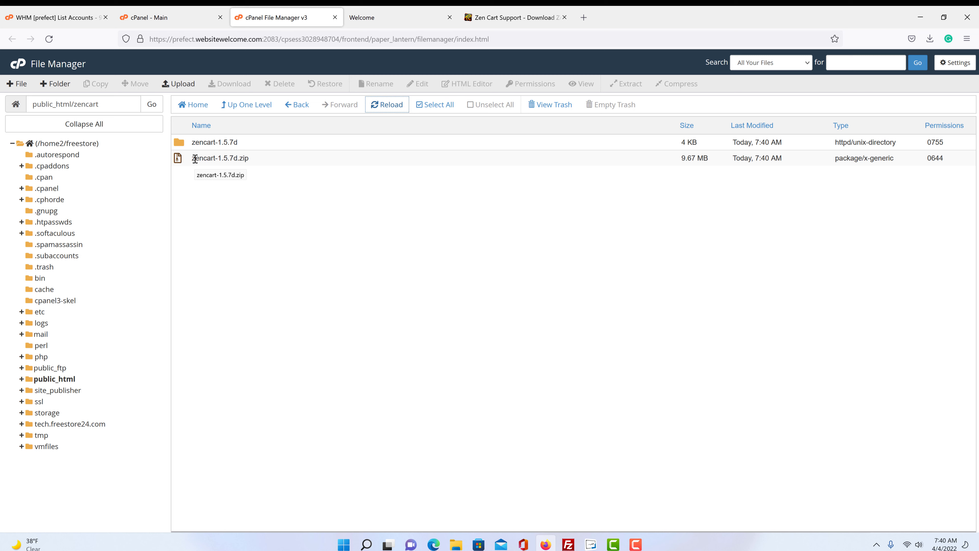
click(198, 142)
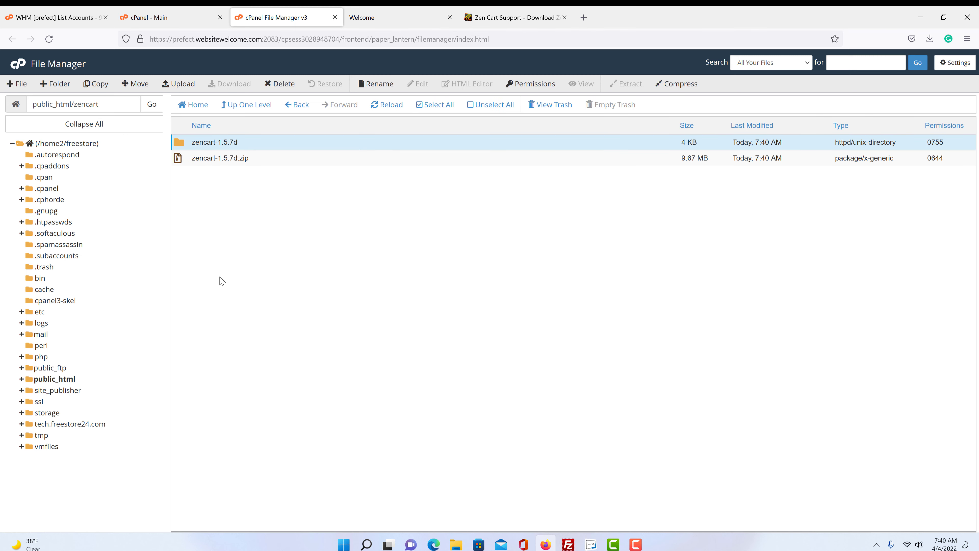
- Open the zencart-1.5.7d folder inside public_html/zencart
double_click(181, 143)
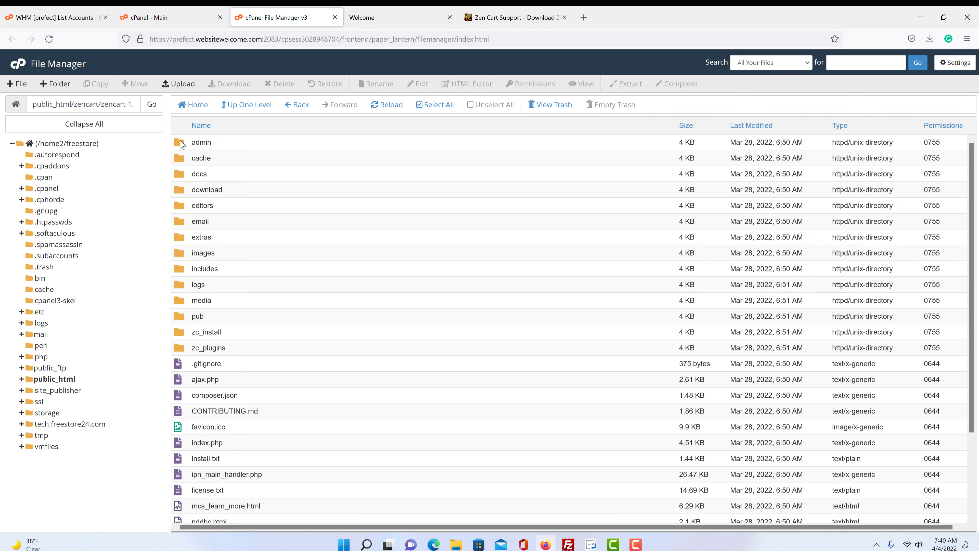
scroll(293, 316, down, 3)
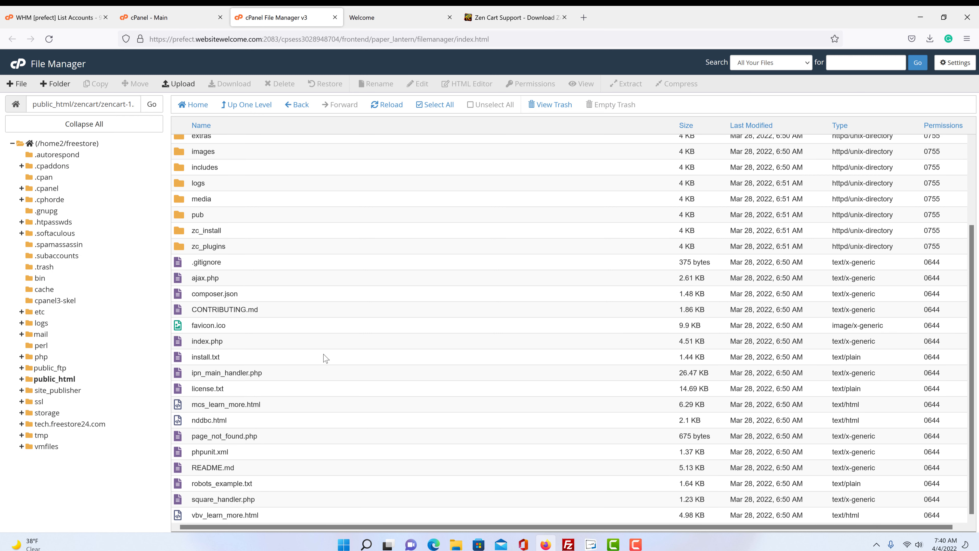
scroll(332, 386, up, 3)
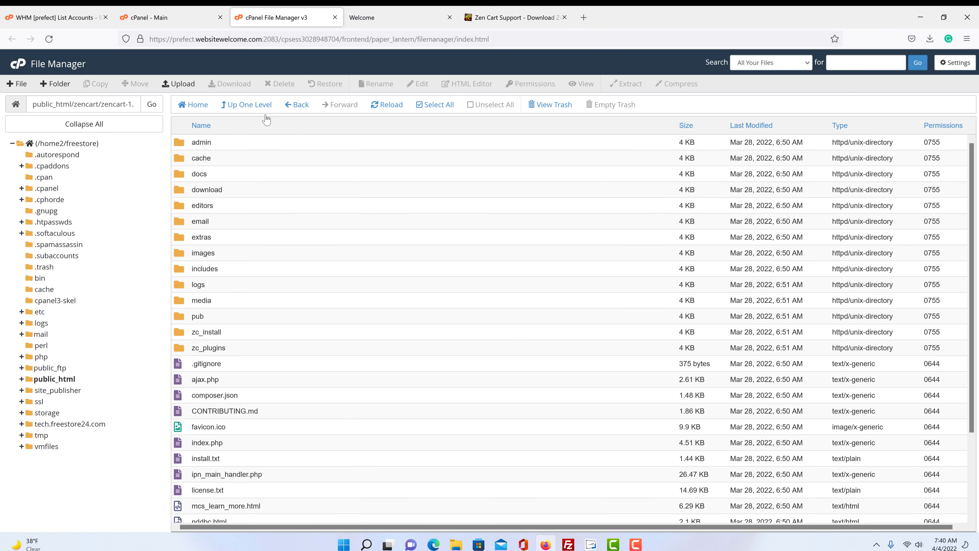
click(250, 104)
click(253, 105)
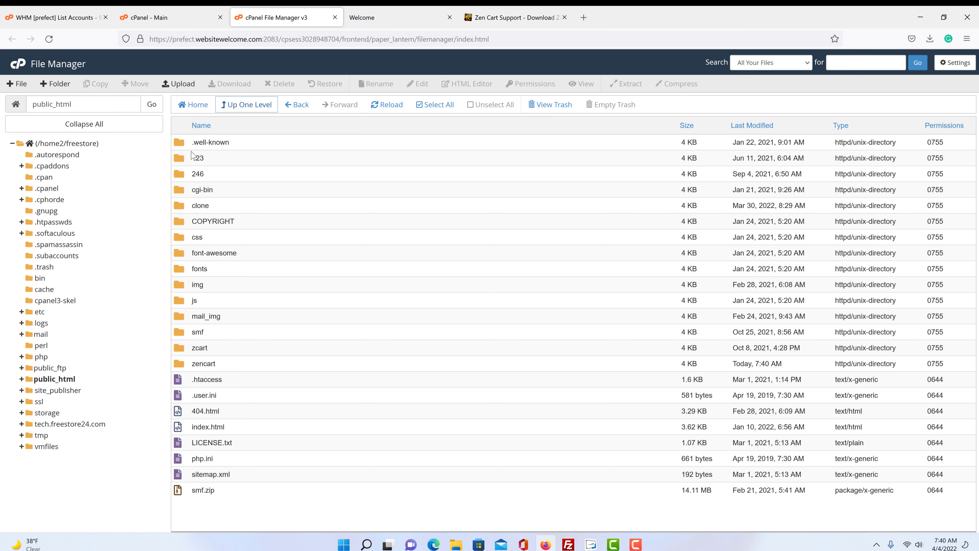
double_click(183, 364)
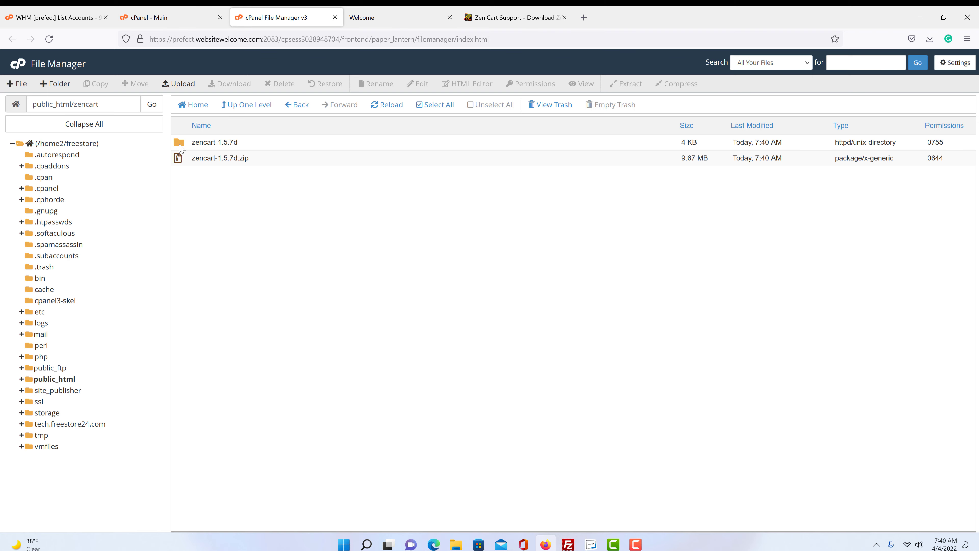
double_click(181, 146)
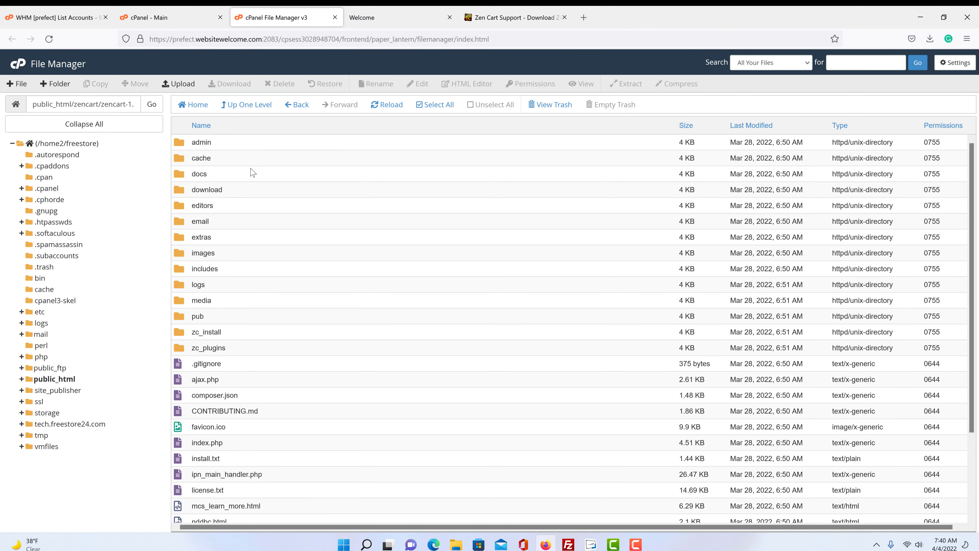
- Move everything from admin through vbv_learn_more.html up into /public_html/zencart/
click(250, 146)
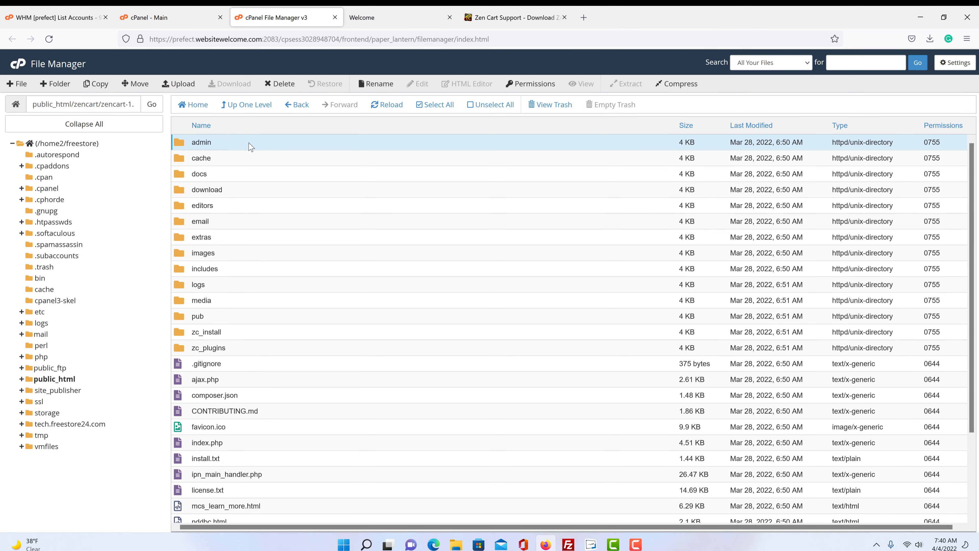
scroll(282, 270, down, 3)
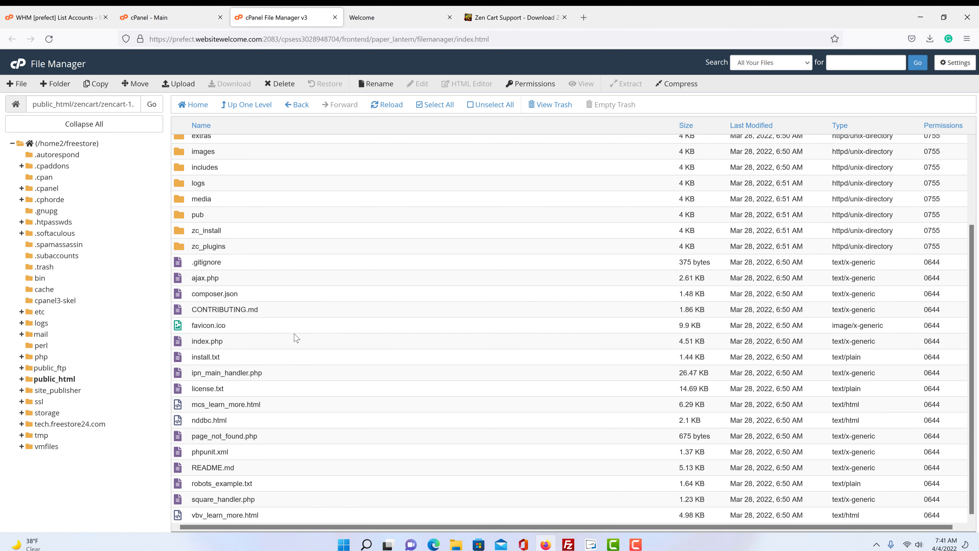
shift+click(245, 512)
scroll(299, 346, up, 3)
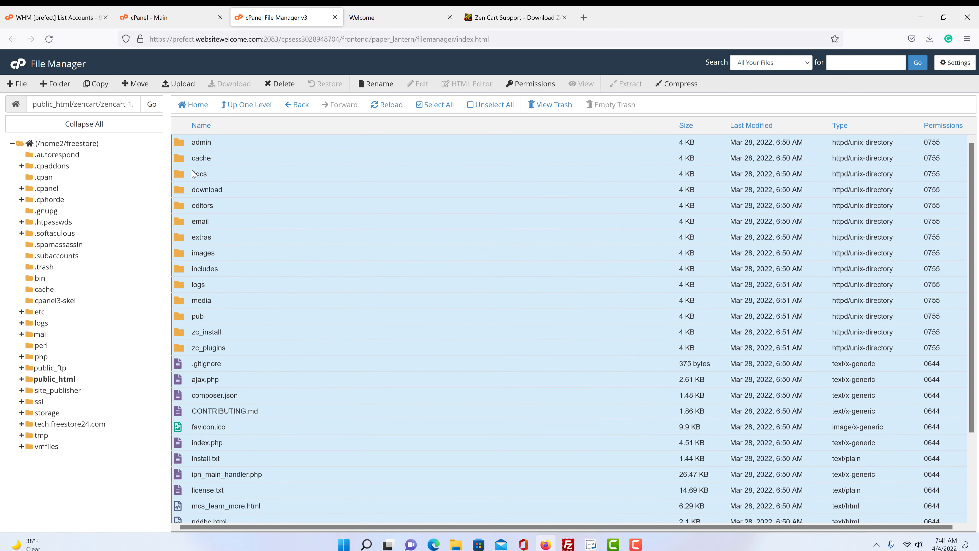
click(135, 85)
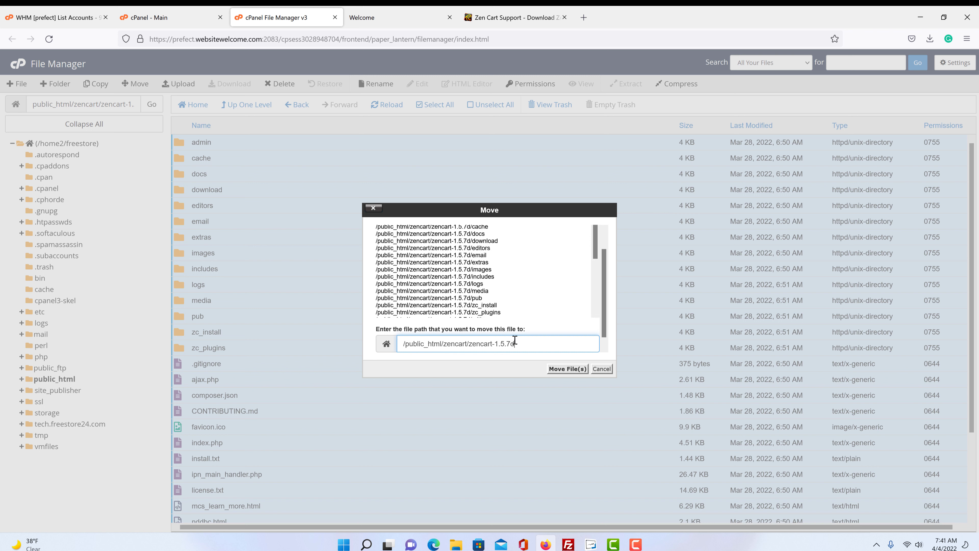
drag(515, 340, 471, 343)
key(BackSpace)
click(568, 368)
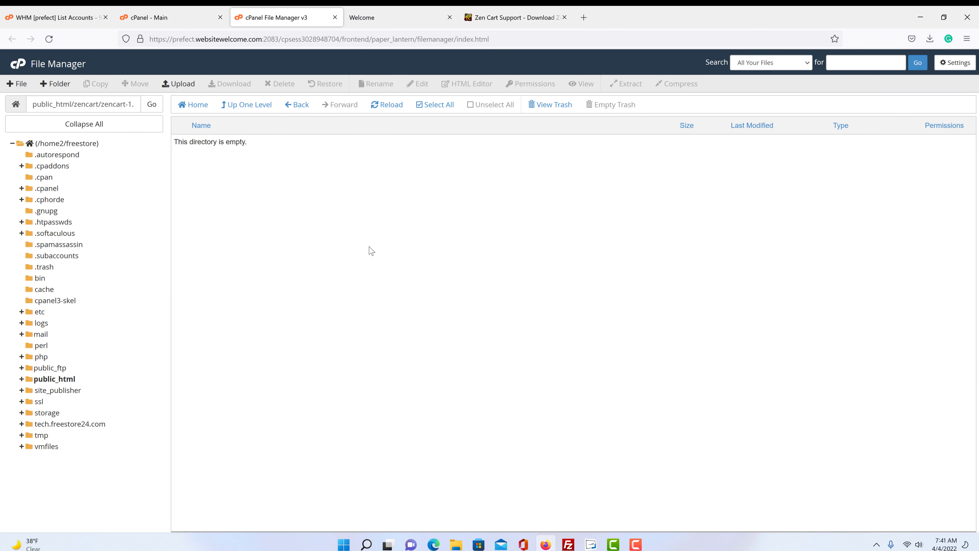
- Confirm zencart-1.5.7d is empty, then delete that folder permanently, skipping the trash
click(255, 108)
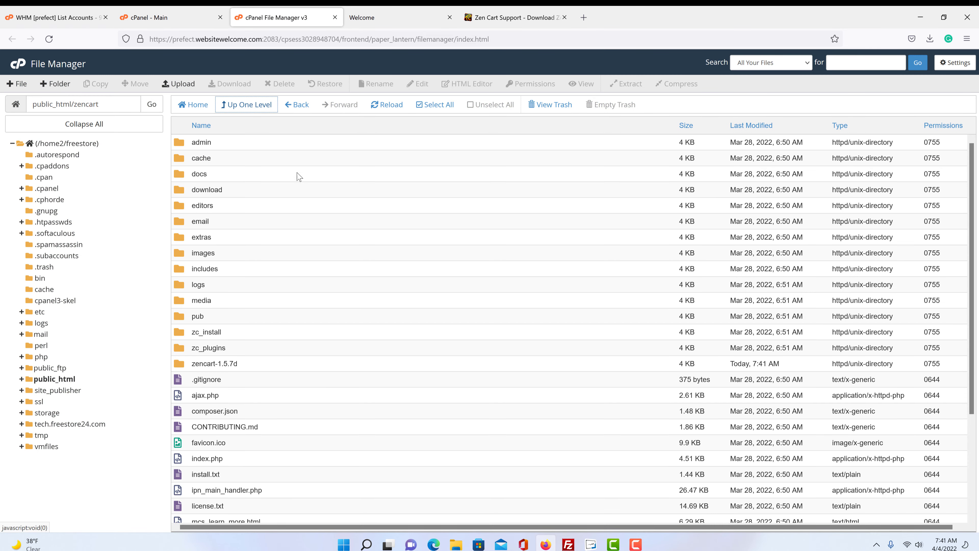
scroll(332, 284, down, 3)
scroll(333, 284, up, 3)
scroll(332, 285, down, 3)
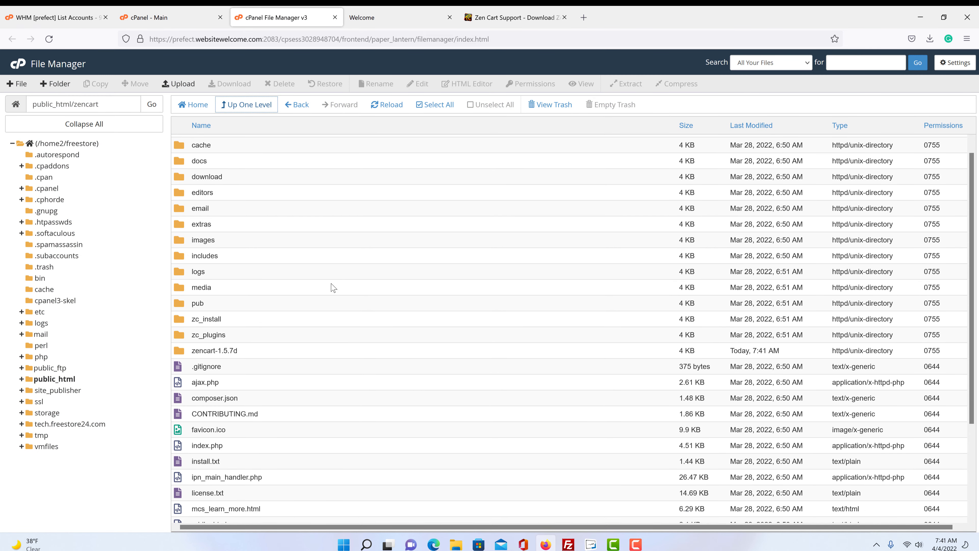
click(205, 227)
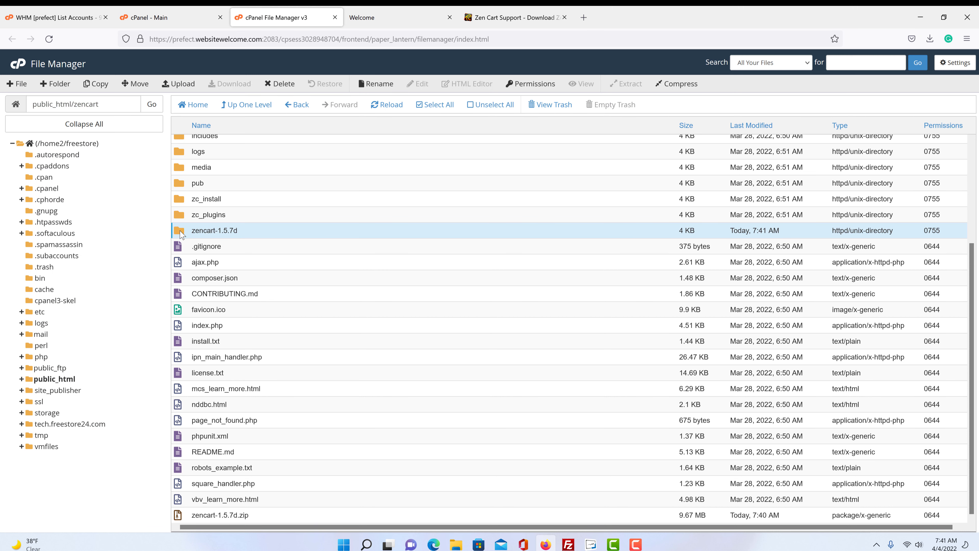
double_click(181, 231)
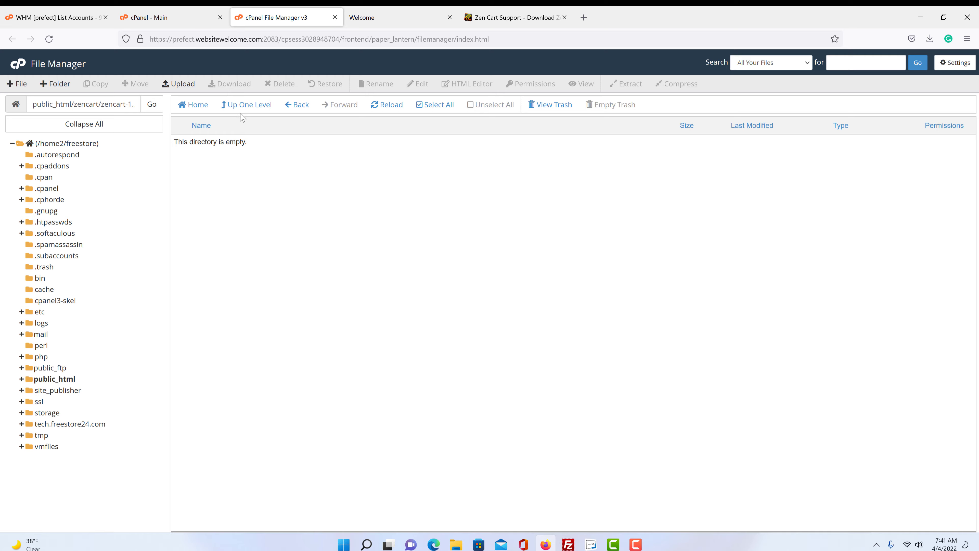
click(244, 104)
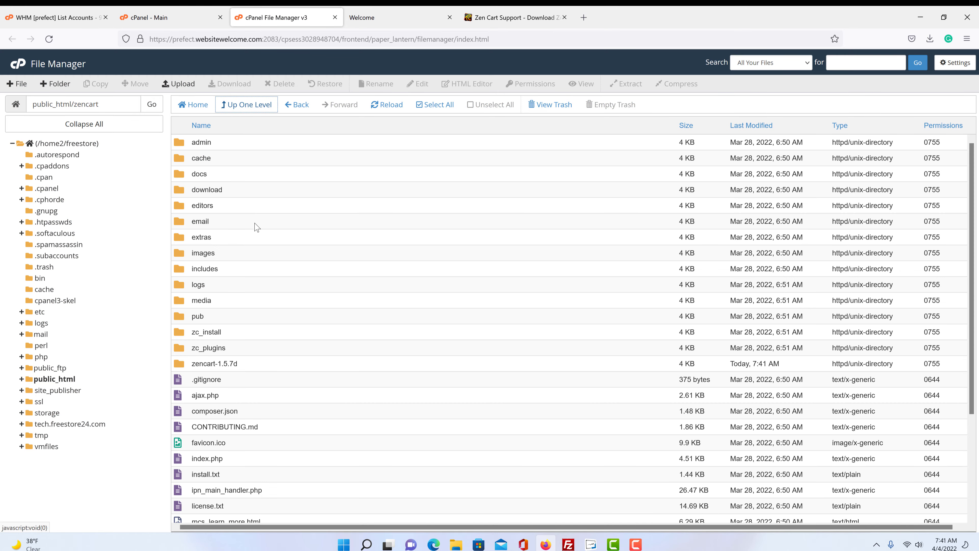
click(198, 364)
click(280, 84)
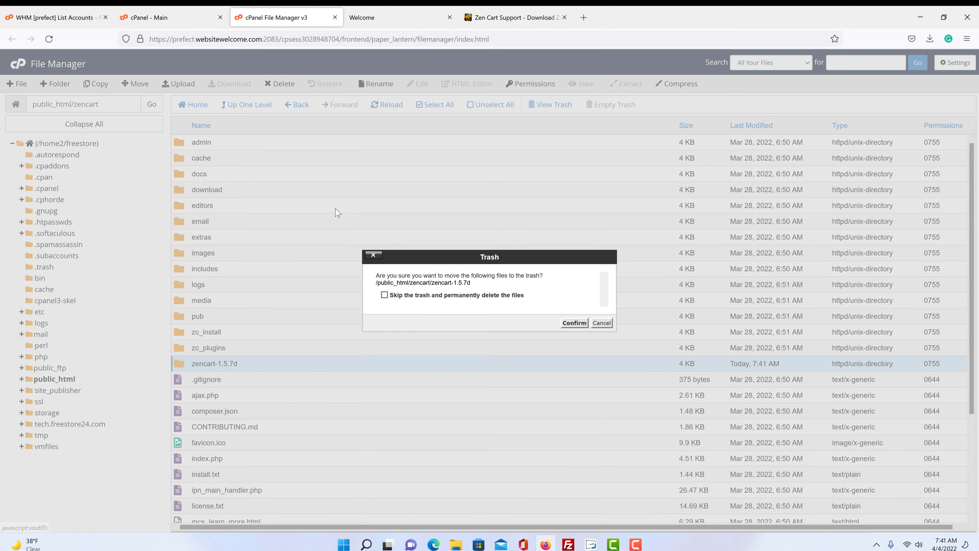
click(384, 295)
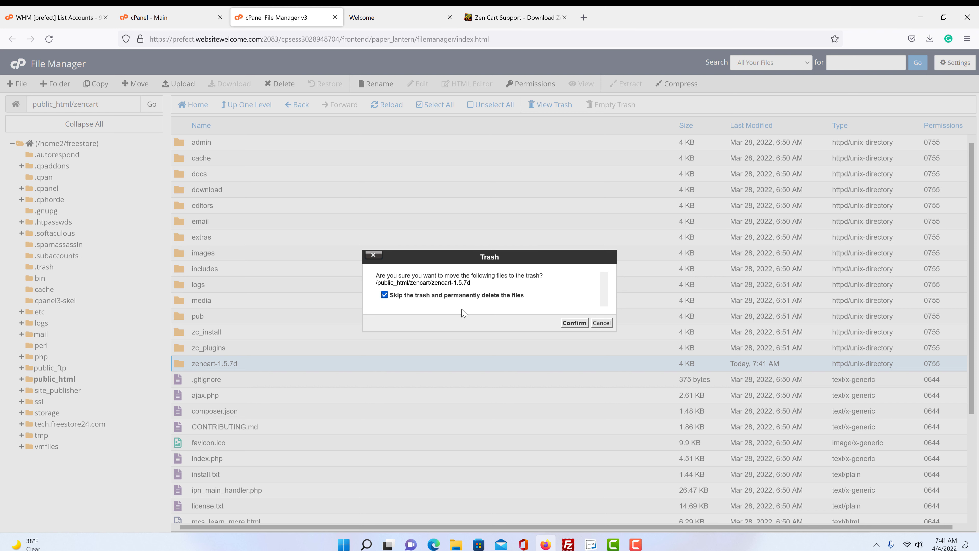
click(574, 323)
- Permanently delete zencart-1.5.7d.zip, skipping the trash
scroll(325, 326, down, 3)
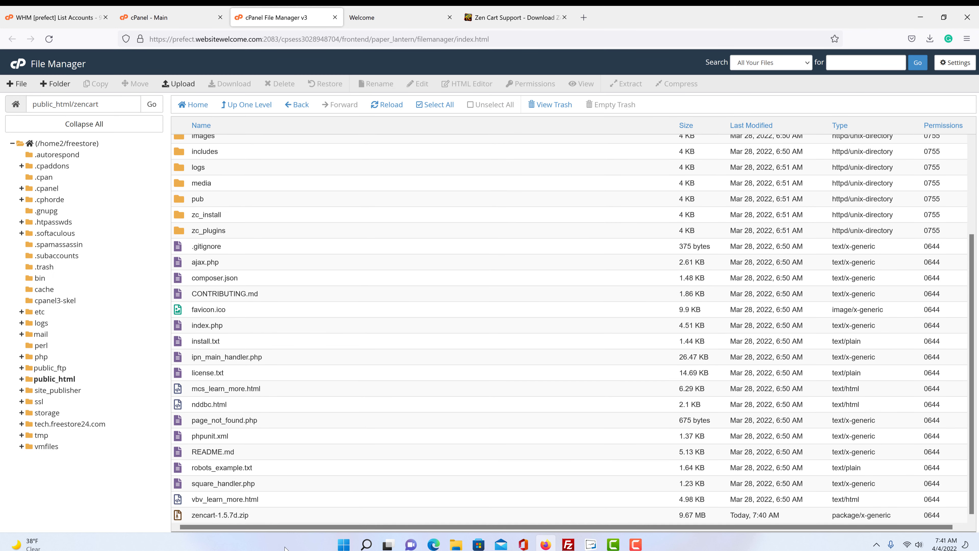
click(238, 515)
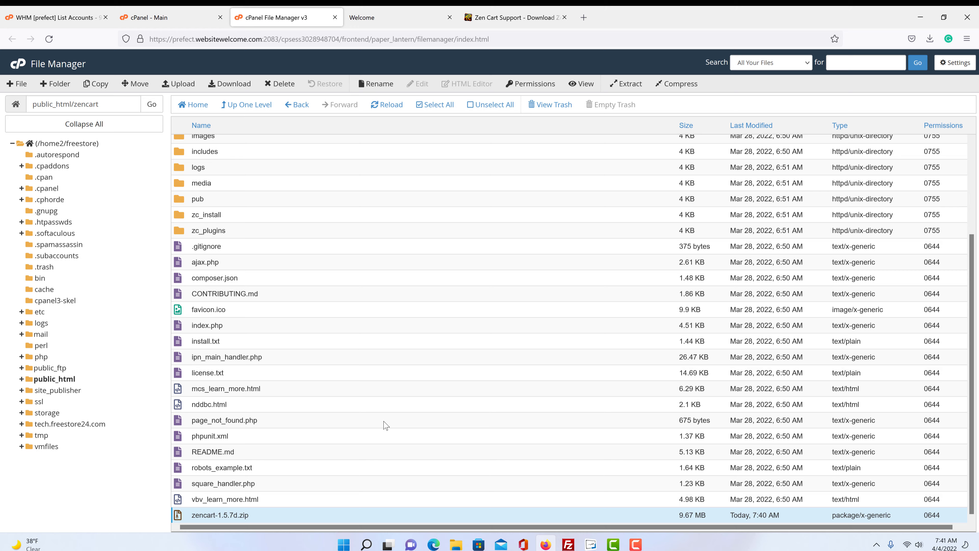
click(280, 84)
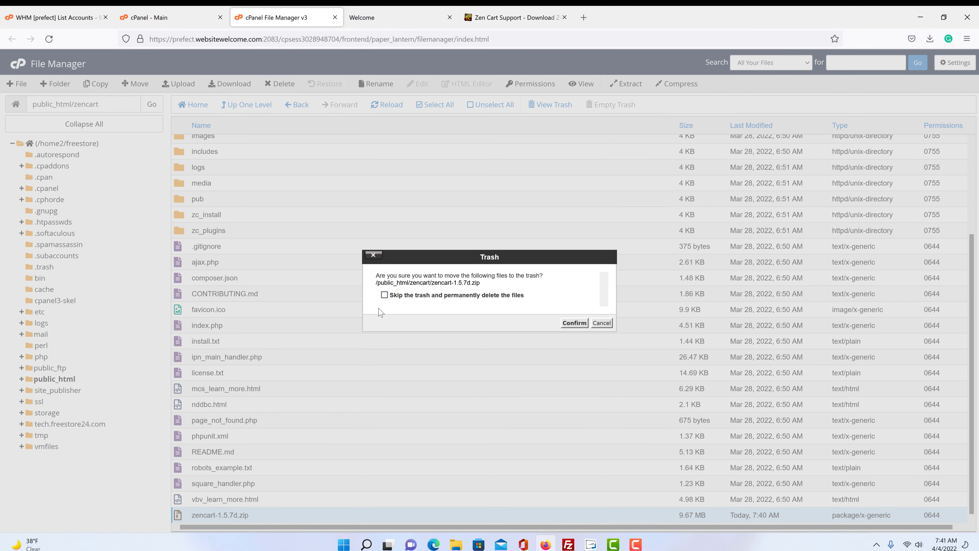
click(384, 295)
click(572, 325)
scroll(459, 395, up, 5)
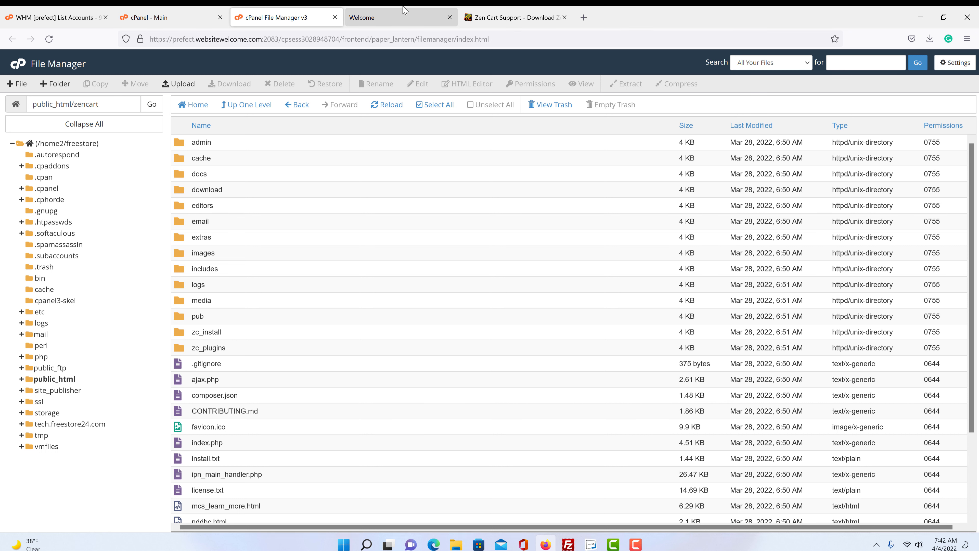
click(401, 18)
click(282, 37)
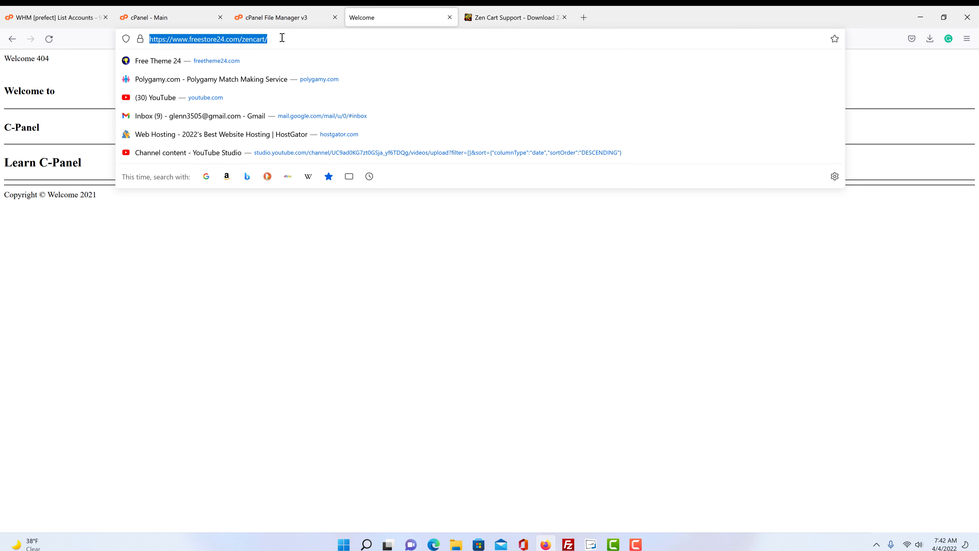
key(Return)
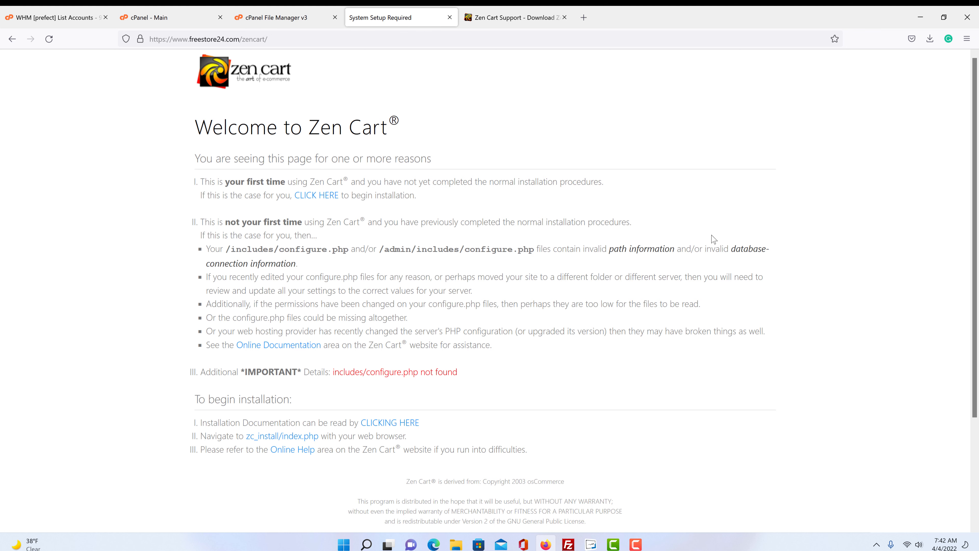
click(309, 200)
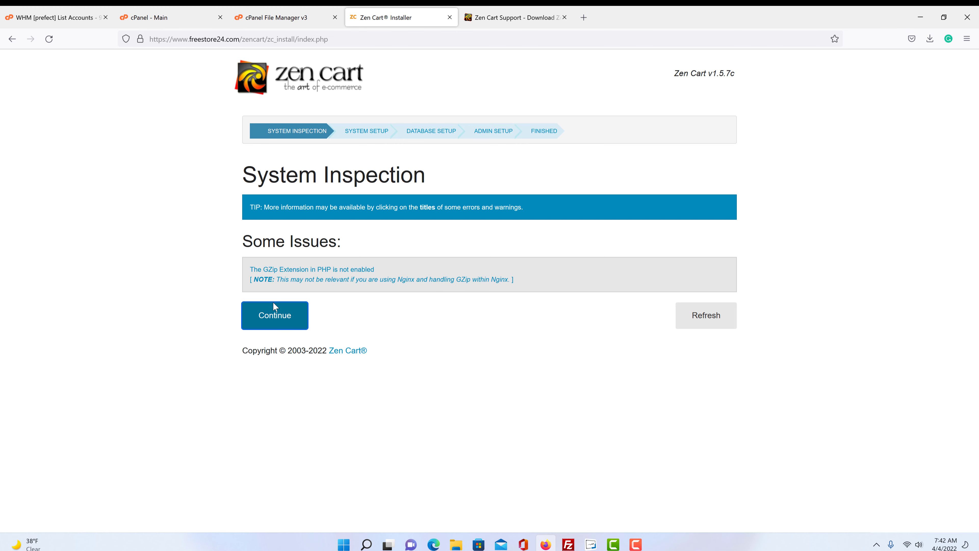
- Continue past the system inspection and review the System Setup page
click(270, 324)
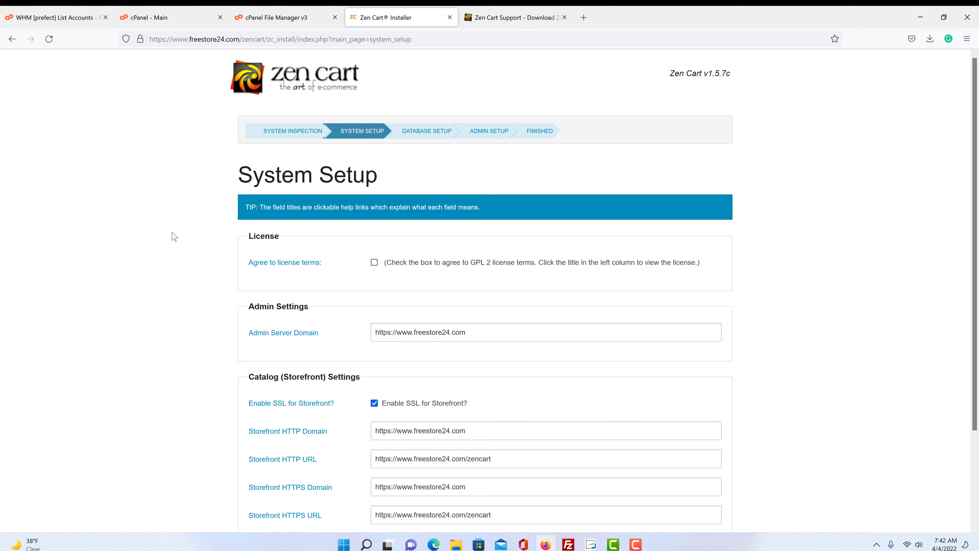
scroll(163, 330, down, 3)
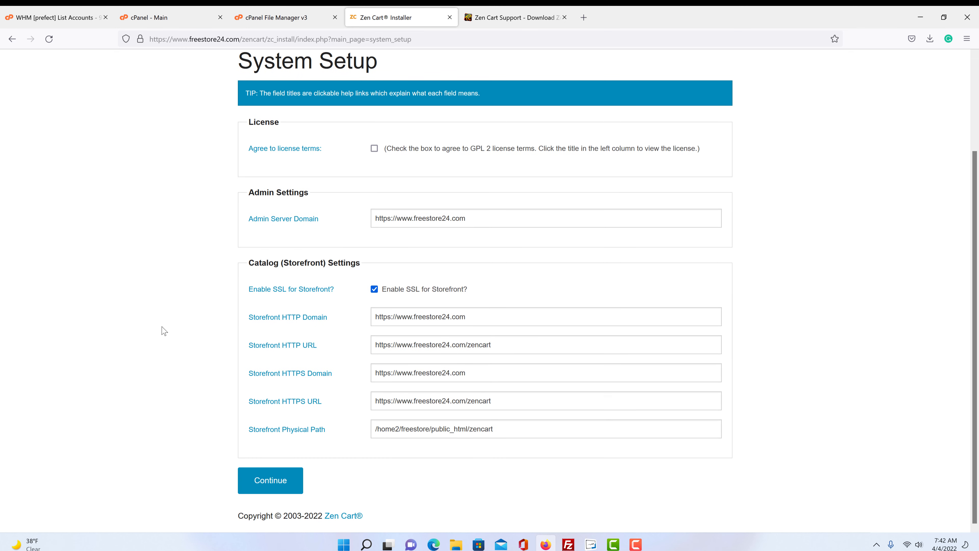
scroll(162, 331, up, 3)
scroll(163, 331, down, 3)
scroll(163, 331, up, 3)
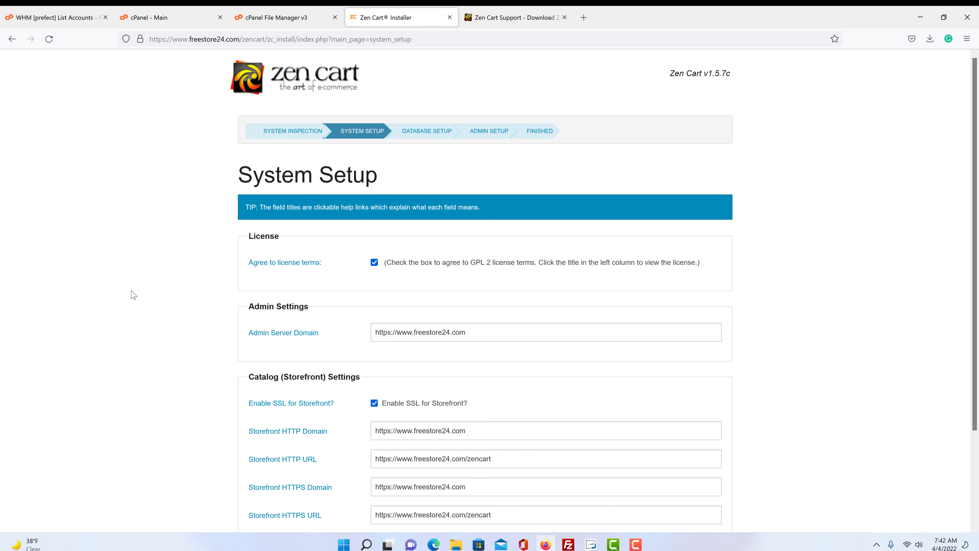
scroll(132, 295, down, 3)
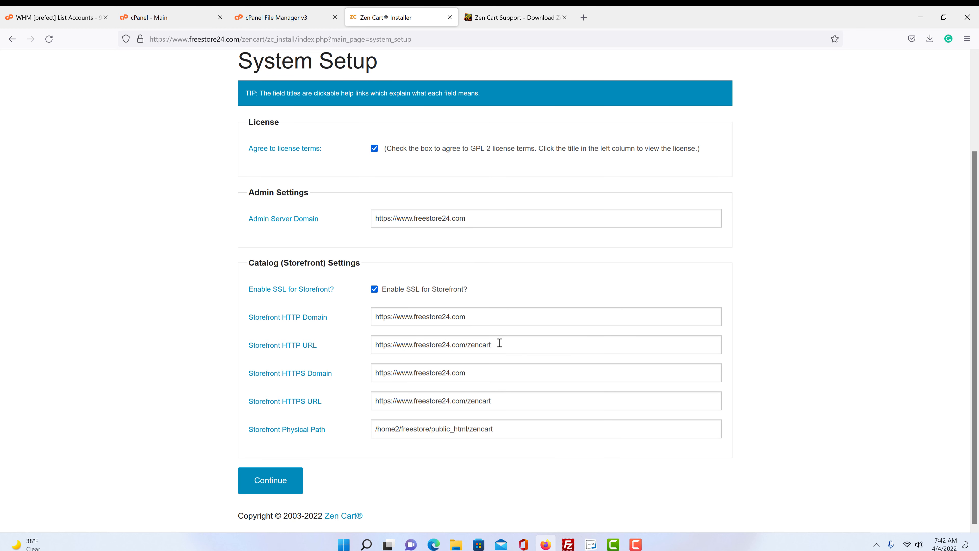
- Check the storefront URL and physical path values, then submit System Setup
drag(494, 345, 354, 347)
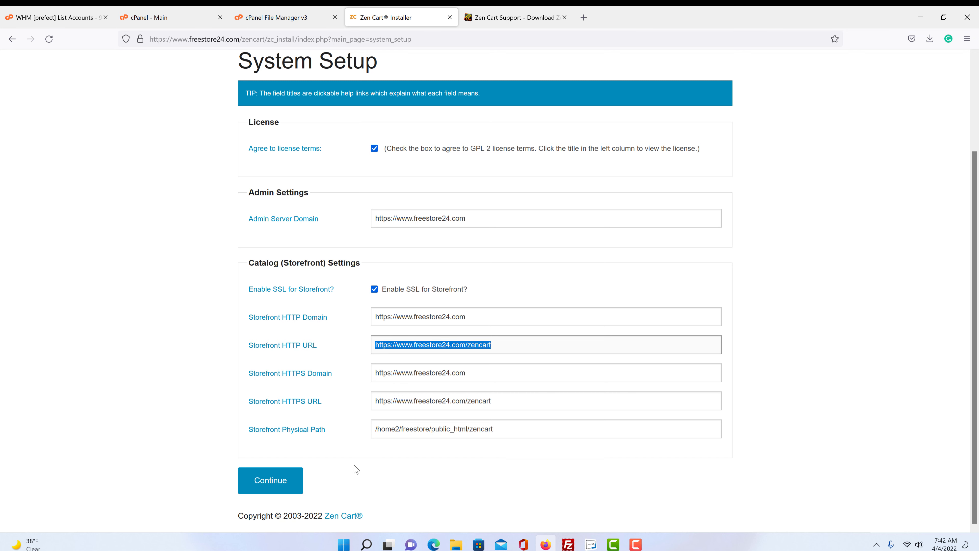
click(346, 428)
key(Tab)
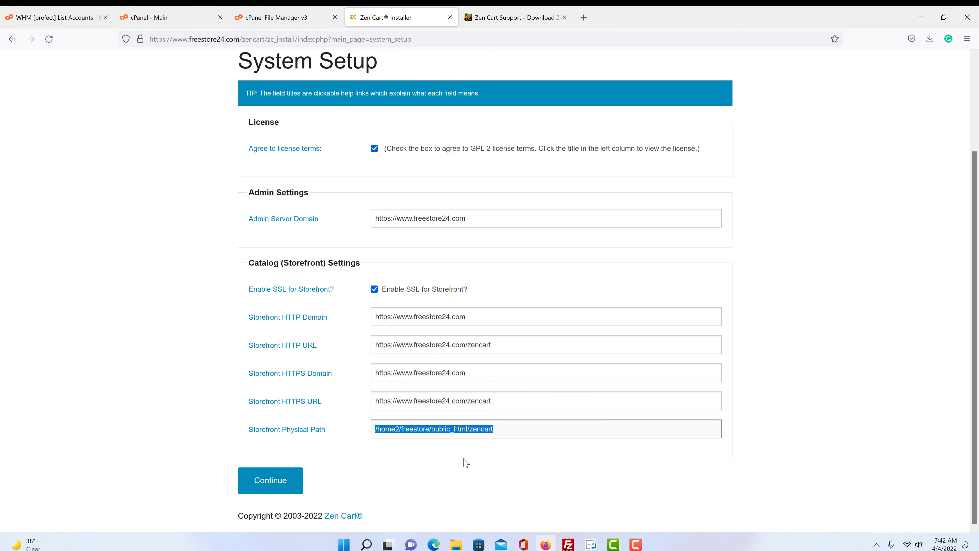
click(420, 483)
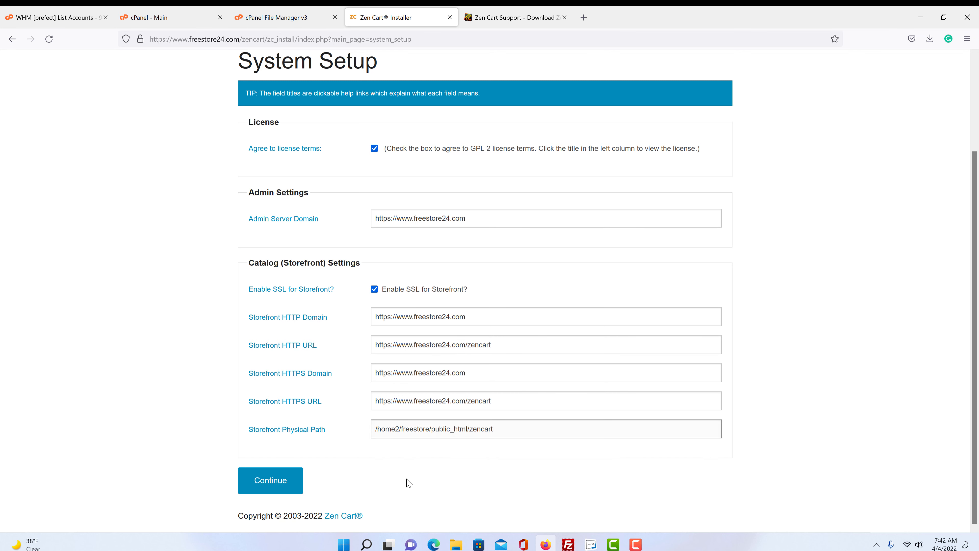
click(259, 489)
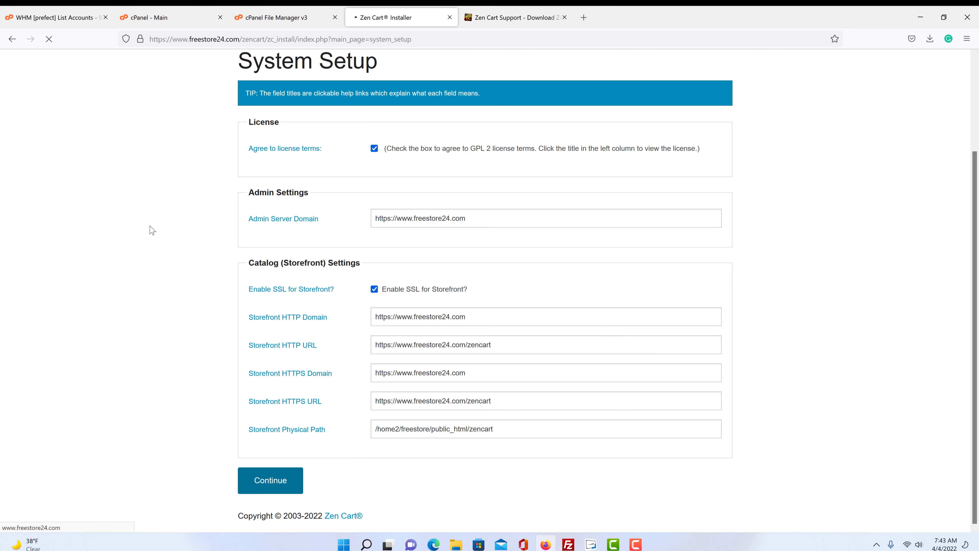
scroll(152, 230, down, 2)
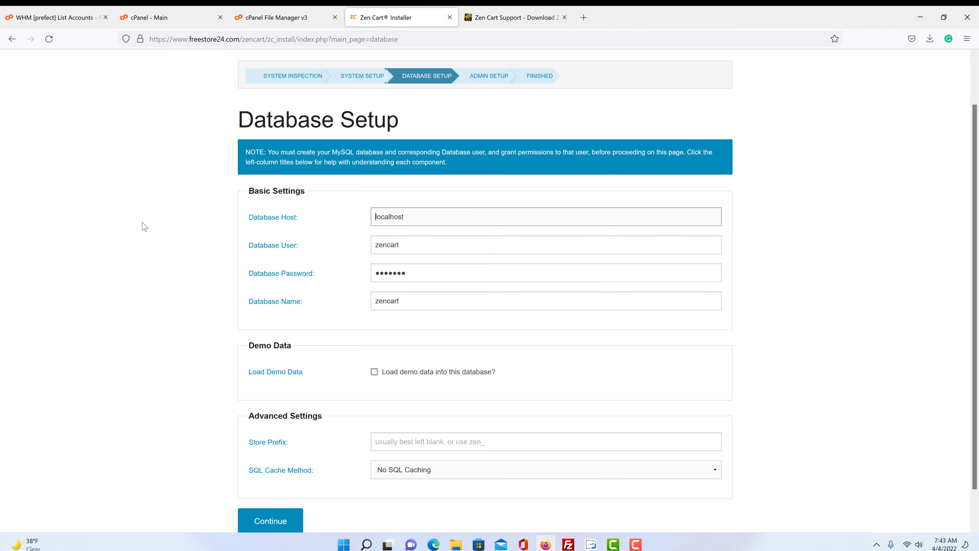
- Create the database zen10 (freestor_zen10) with cPanel's MySQL Database Wizard
click(188, 20)
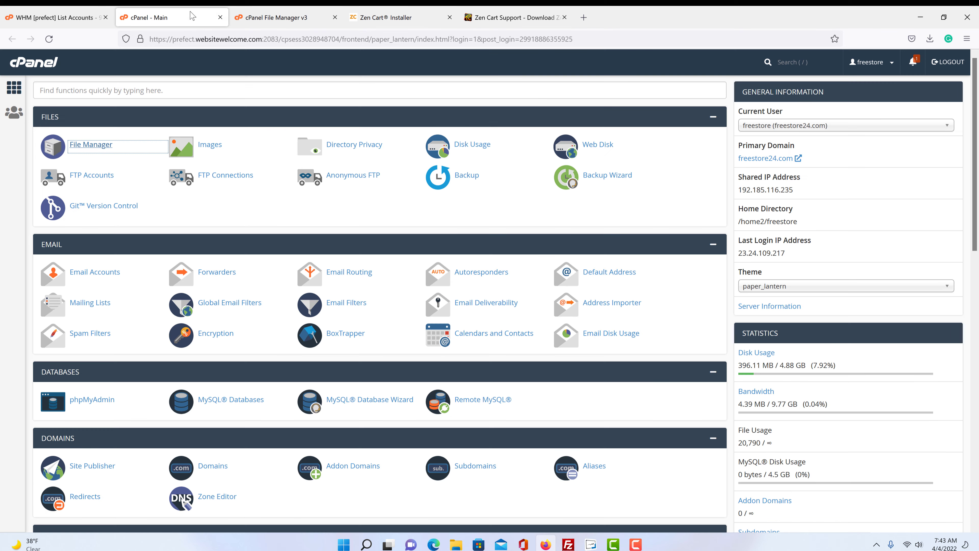
scroll(290, 329, down, 2)
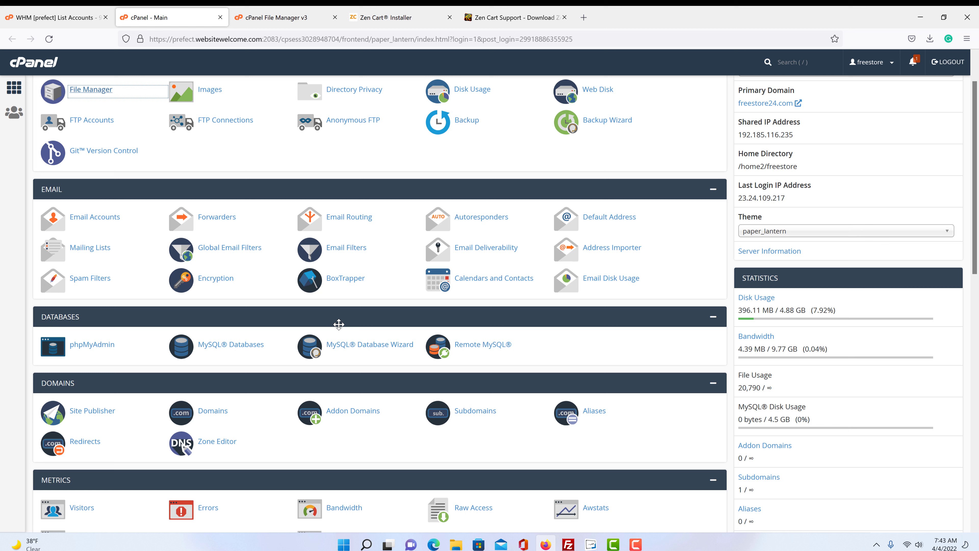
click(395, 352)
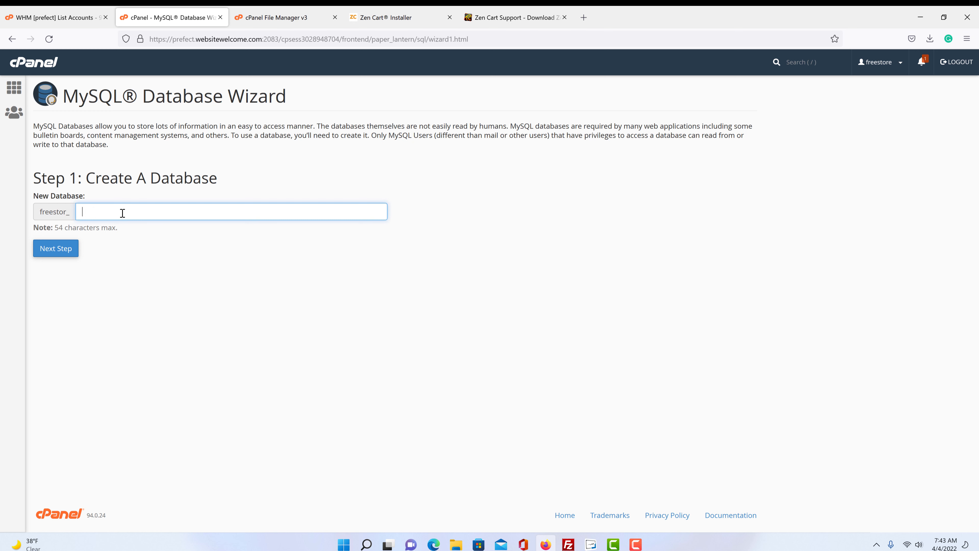
text(en1)
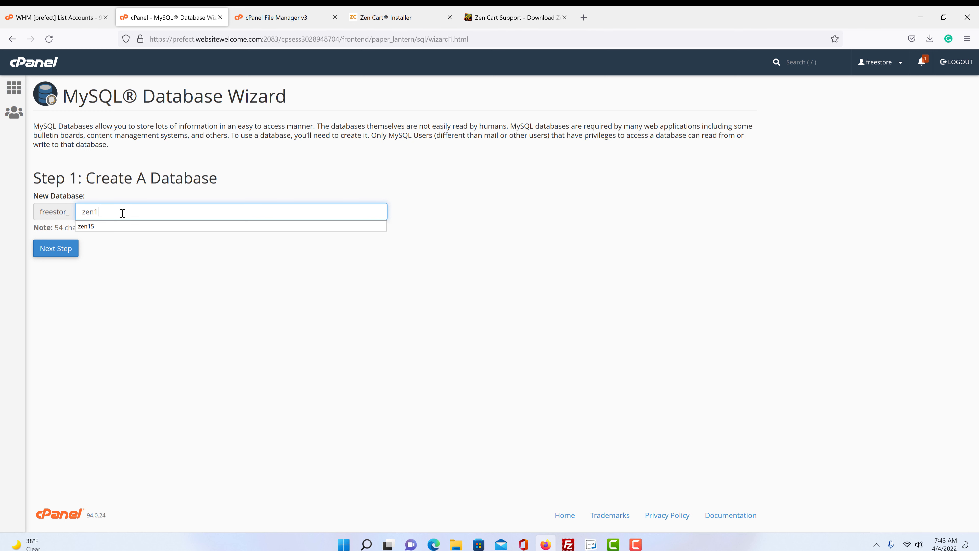
text(0)
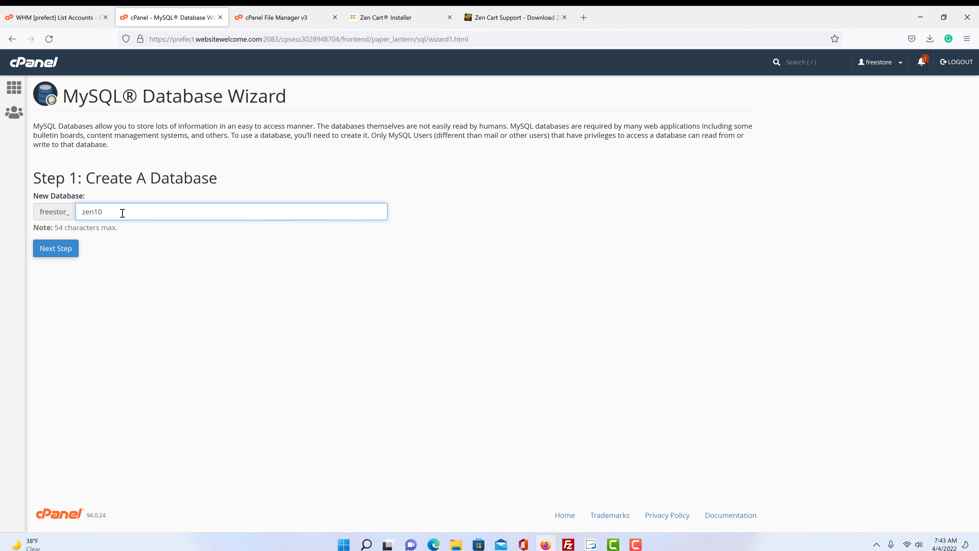
click(54, 249)
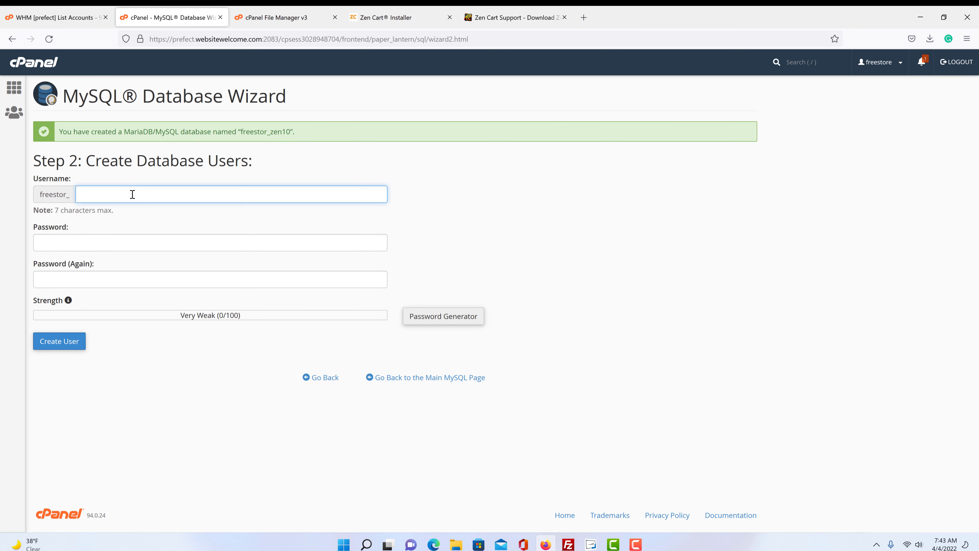
- Enter username zen10 and the same password in both password fields
click(132, 194)
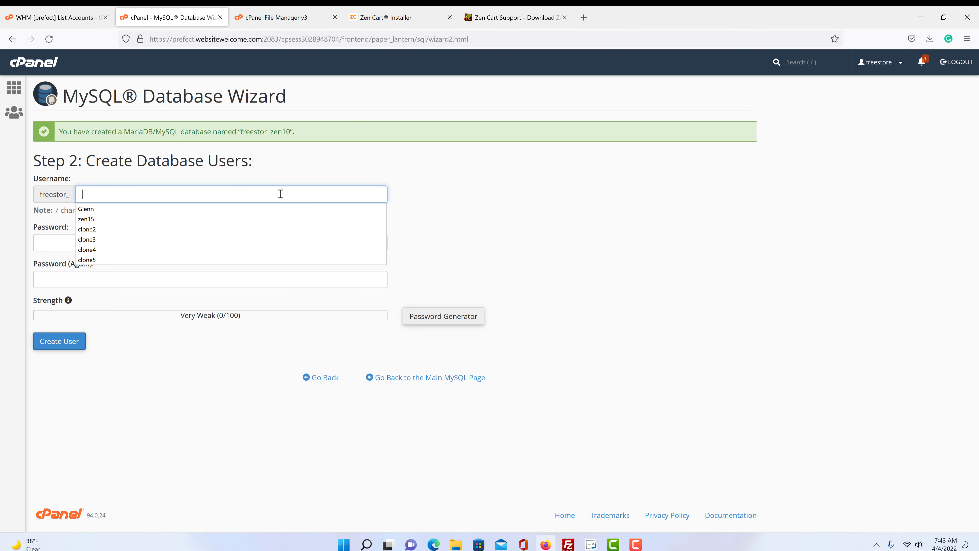
text(zen1)
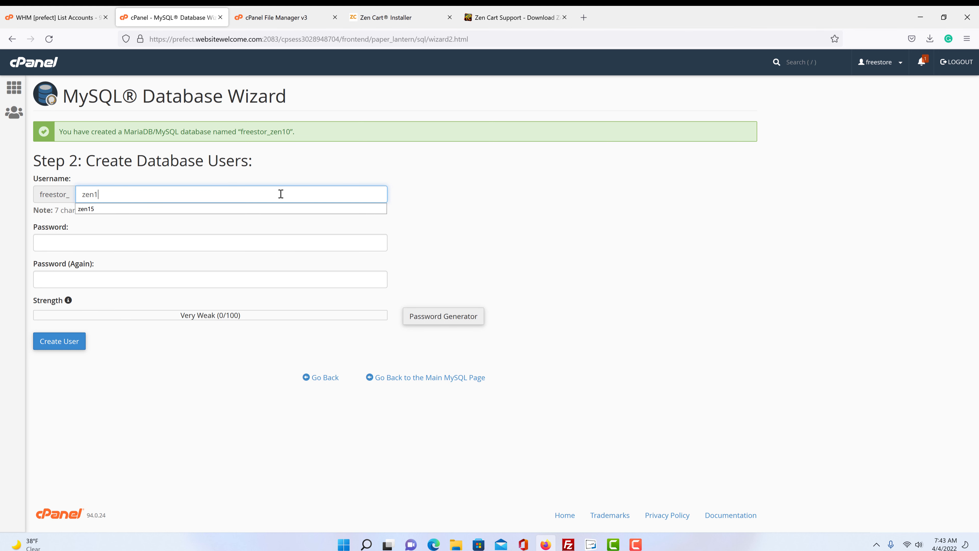
text(0)
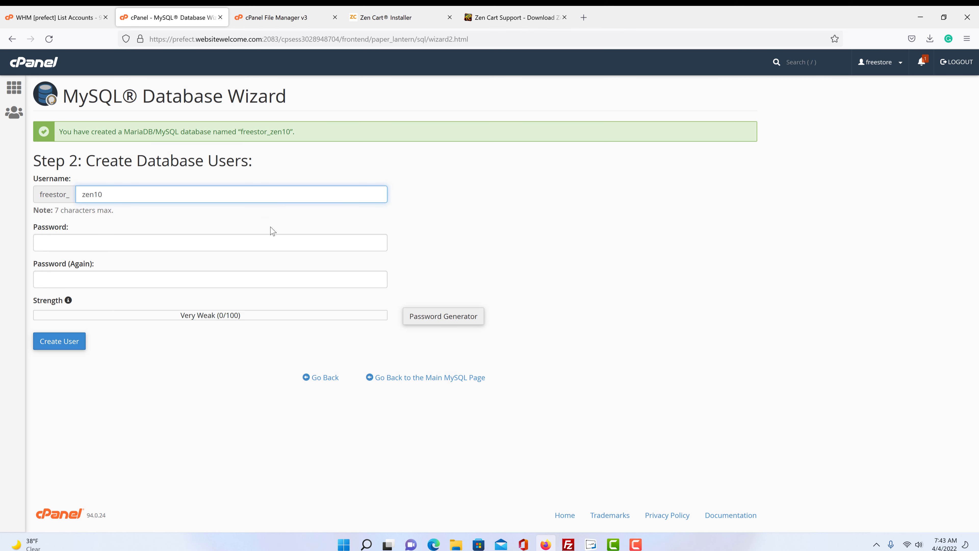
click(261, 240)
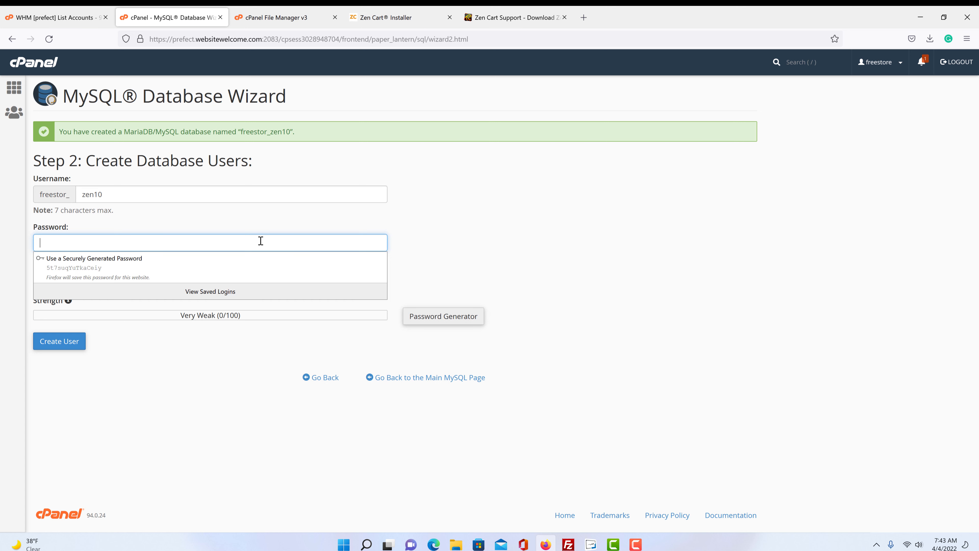
text(xxx)
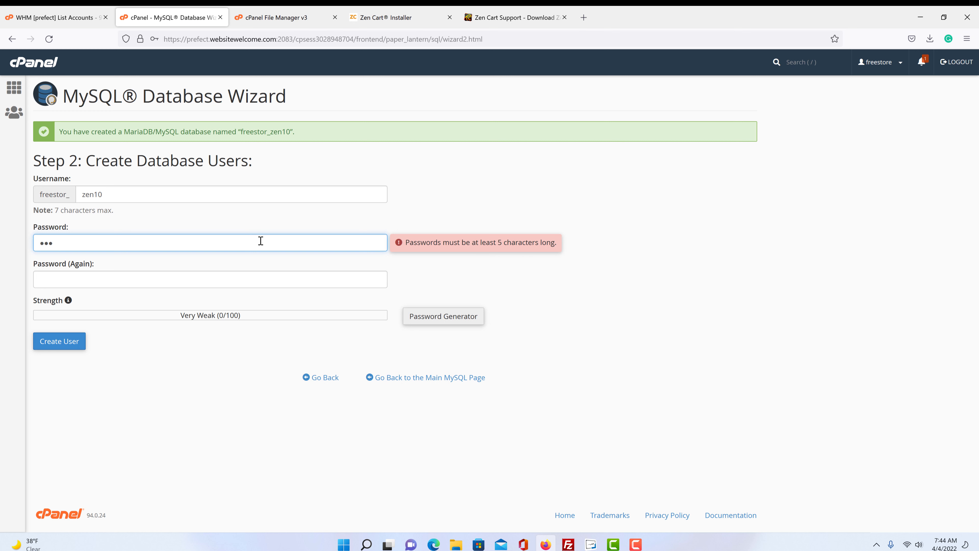
text(xx)
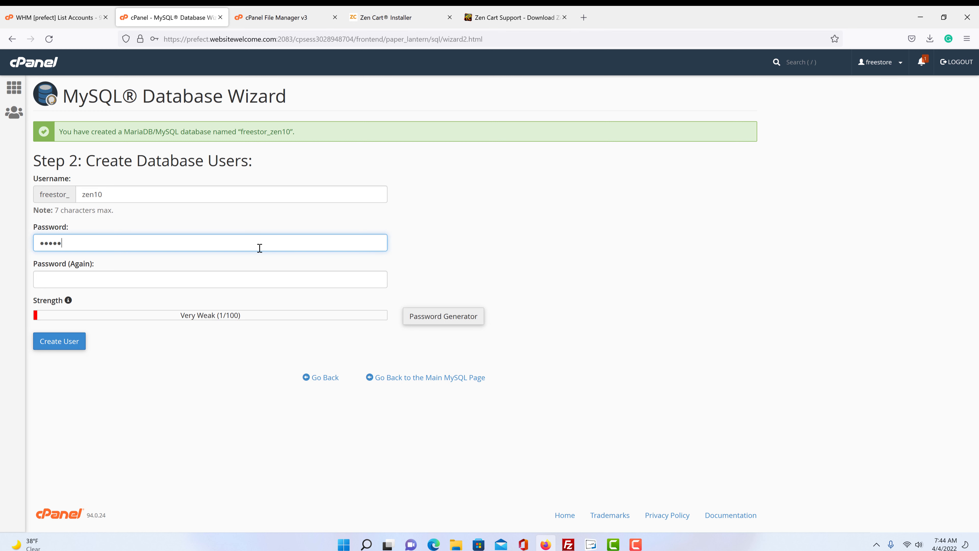
click(263, 275)
text(x)
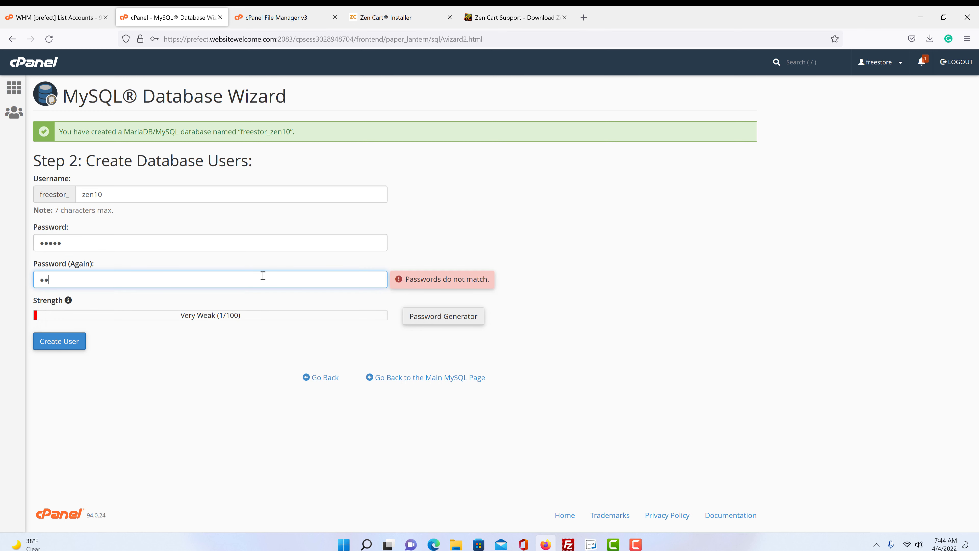
text(xxxx)
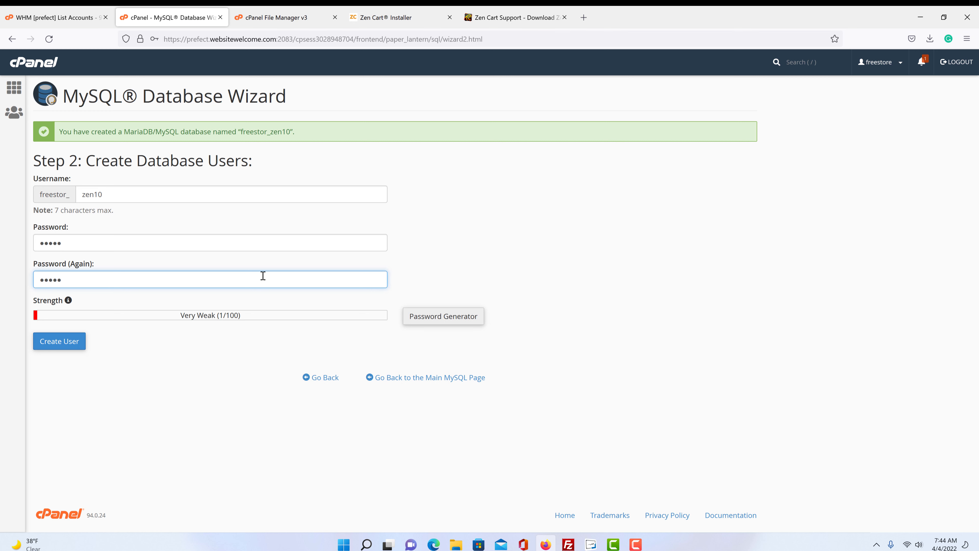
click(204, 376)
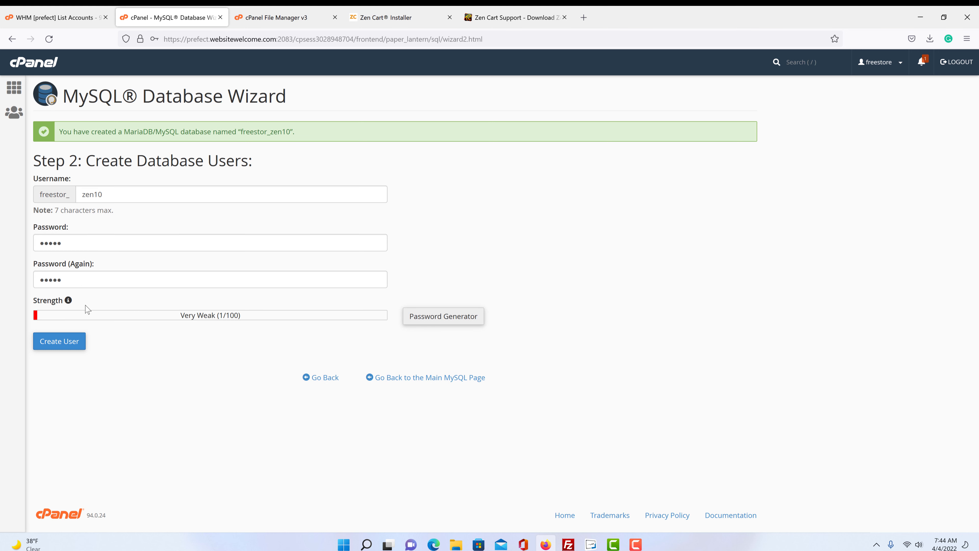
- Create the zen10 user and grant it ALL PRIVILEGES on freestor_zen10
click(54, 343)
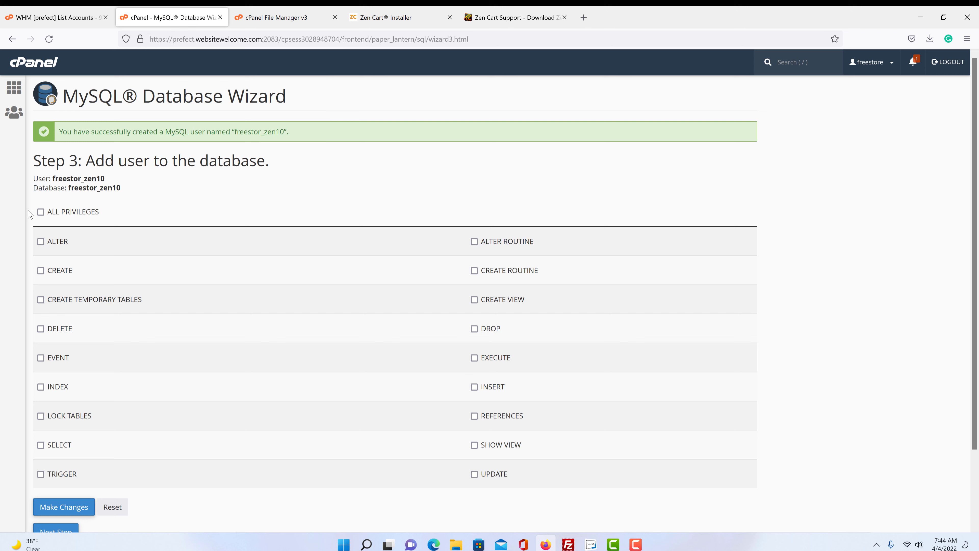
click(40, 212)
scroll(121, 293, down, 2)
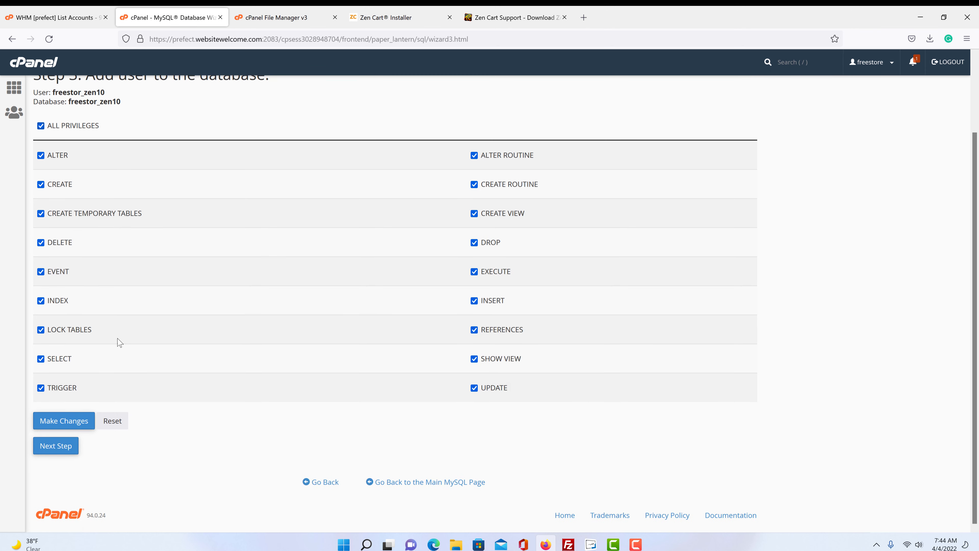
click(54, 447)
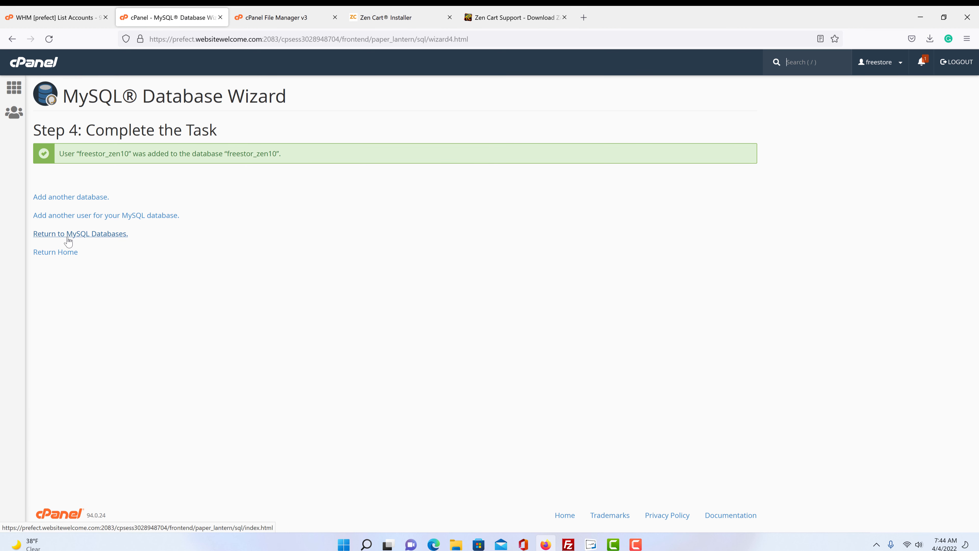
- List MySQL databases 20 per page to find freestor_zen10, then close the Zen Cart download tab
click(67, 240)
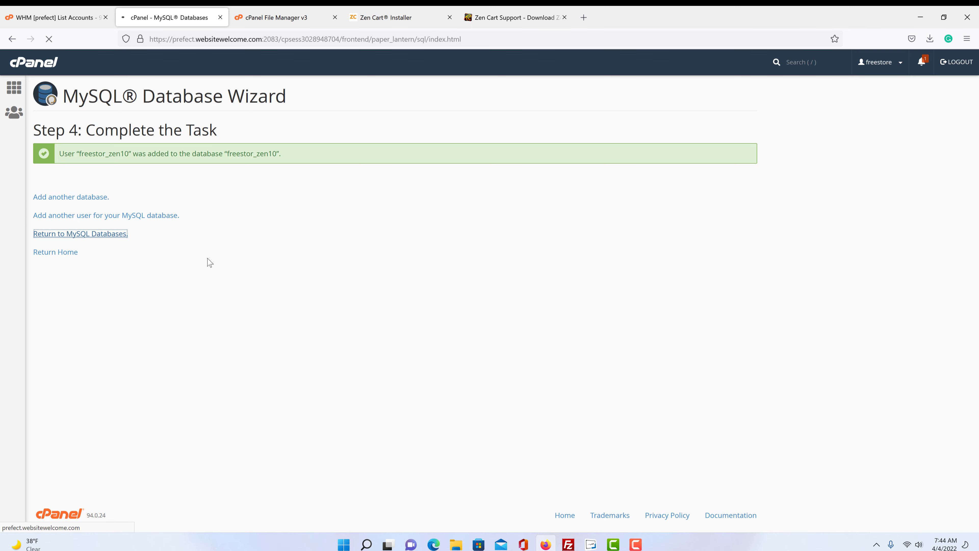
scroll(208, 261, down, 8)
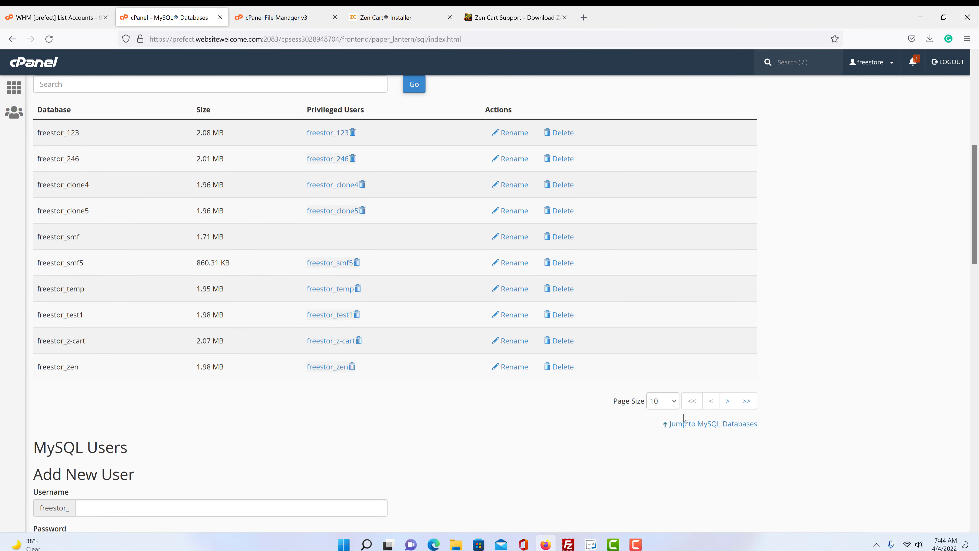
click(664, 401)
click(656, 431)
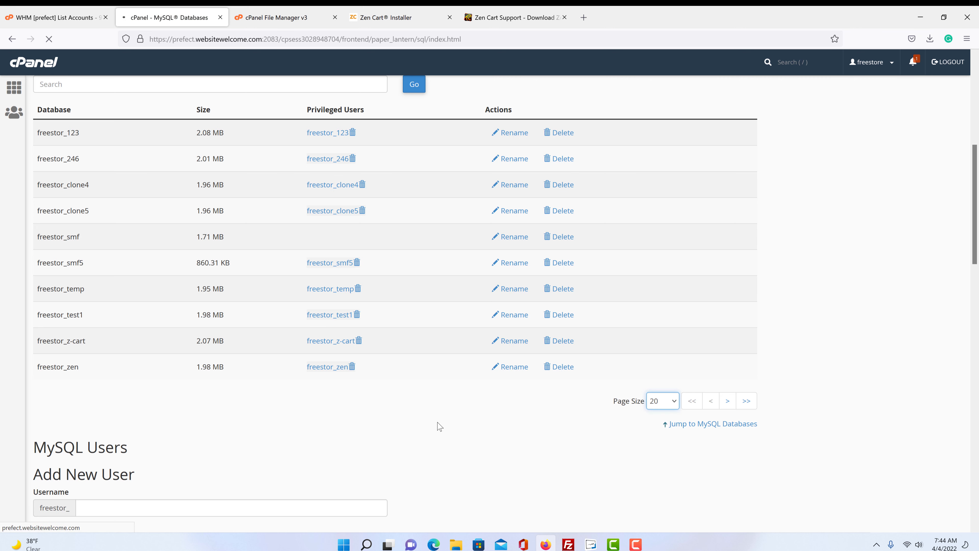
scroll(437, 428, down, 10)
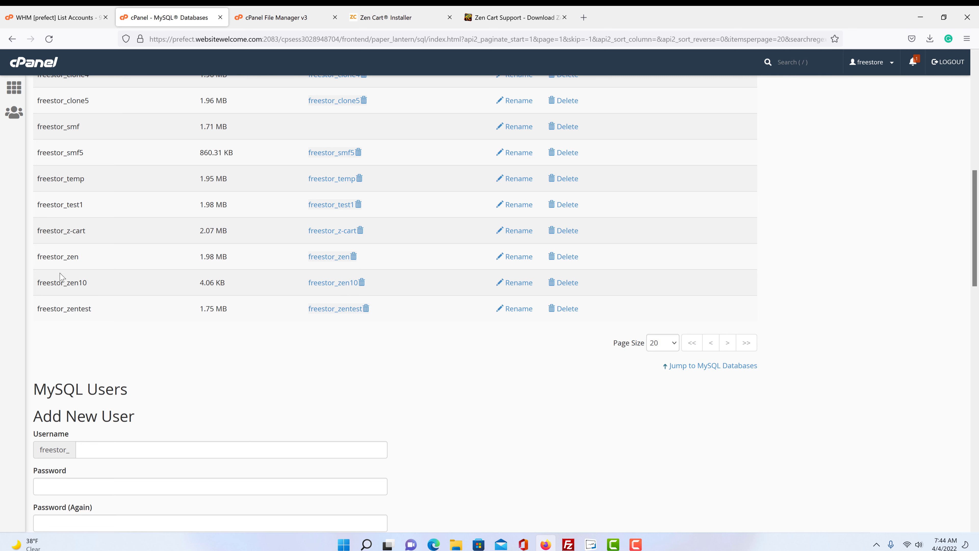
drag(93, 284, 17, 276)
click(70, 286)
drag(88, 282, 36, 280)
click(100, 291)
click(512, 19)
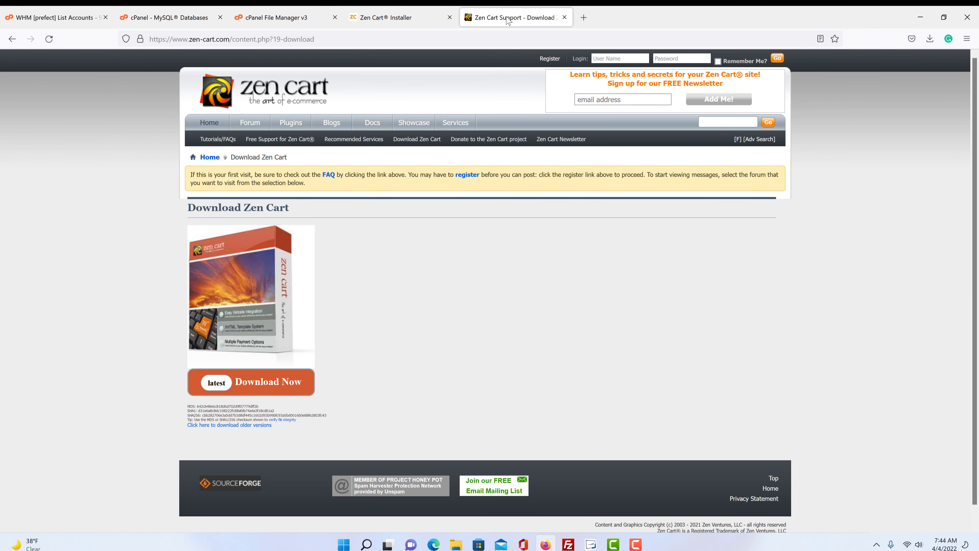
click(565, 17)
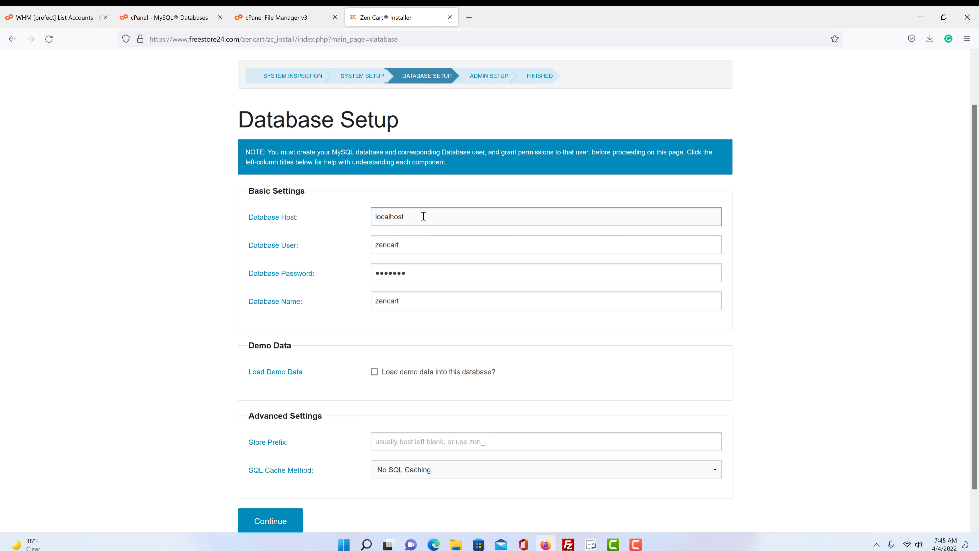
drag(423, 216, 359, 216)
click(423, 217)
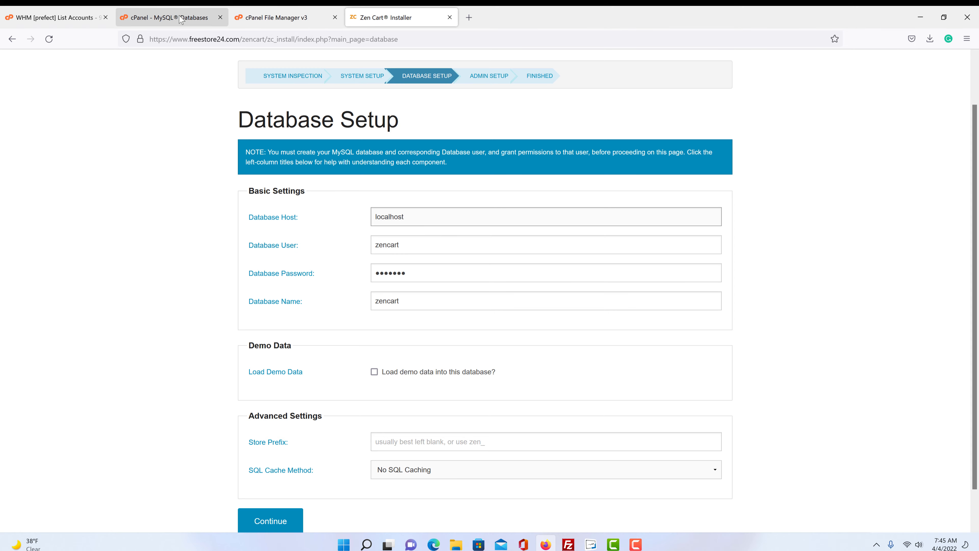
click(169, 20)
scroll(367, 289, up, 10)
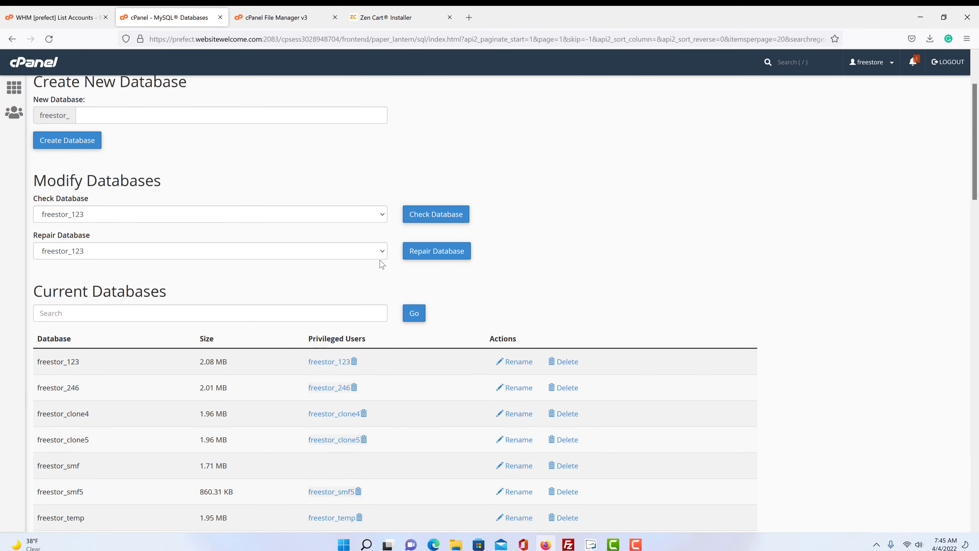
scroll(378, 264, down, 4)
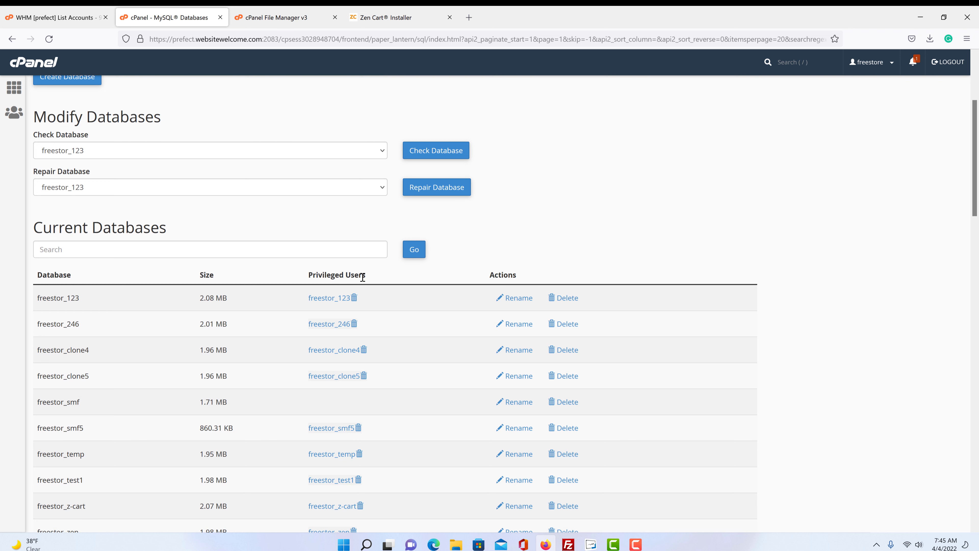
scroll(411, 309, down, 10)
scroll(413, 317, up, 2)
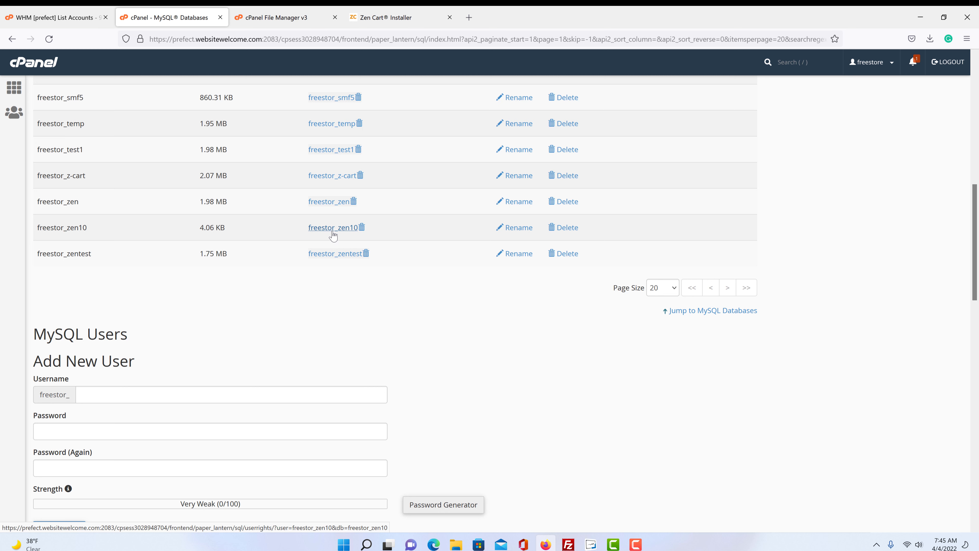
- In Database Setup, set the database user to freestor_zen10 and enter a new password
click(378, 24)
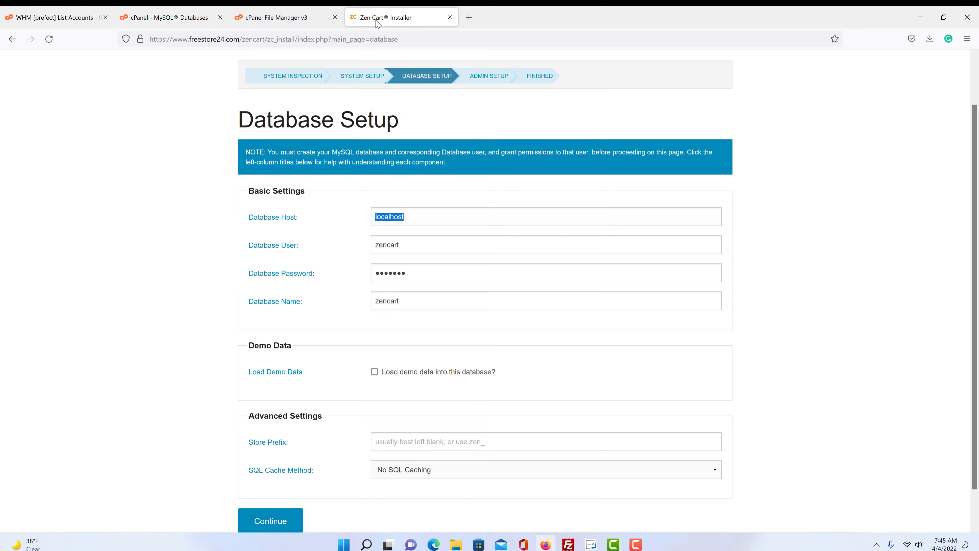
double_click(400, 243)
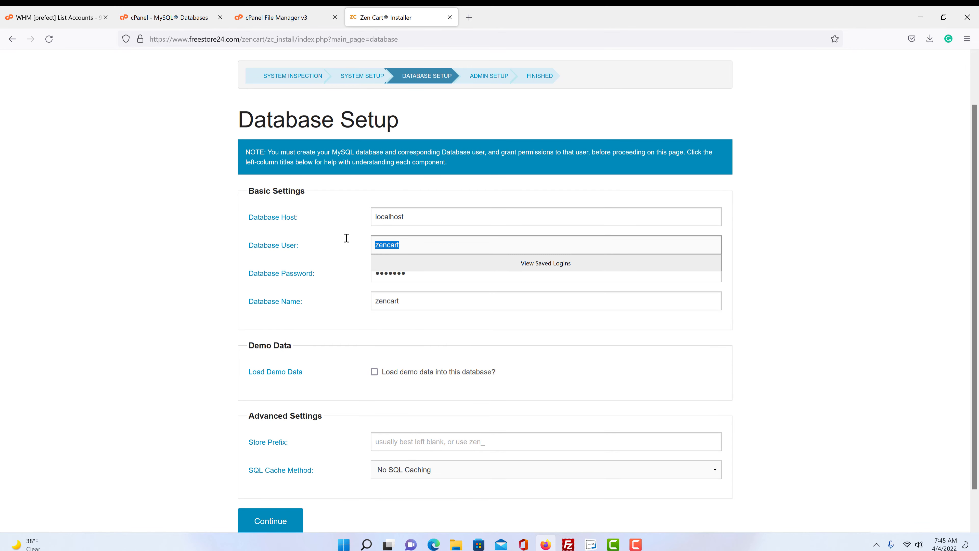
text(freestor_zen10)
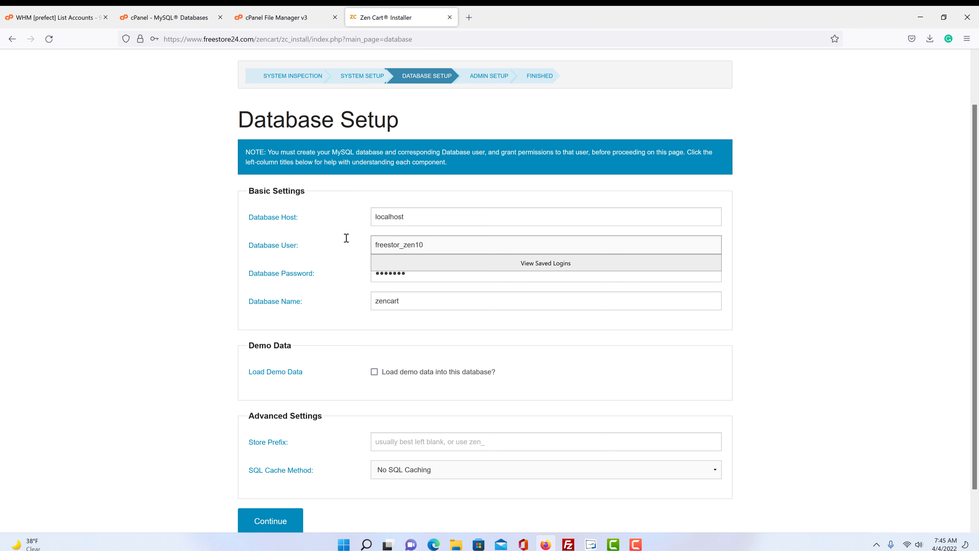
key(ctrl+a)
click(353, 290)
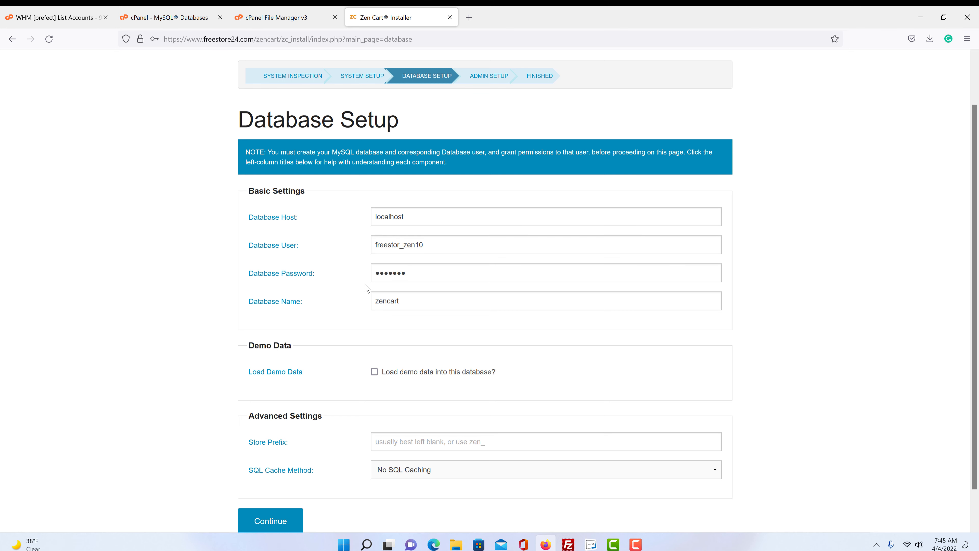
double_click(436, 278)
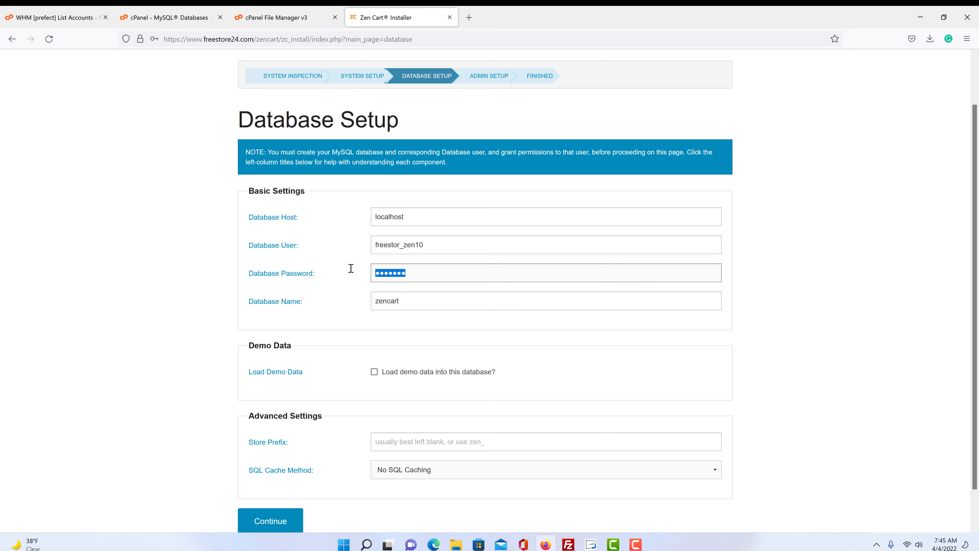
text(p)
click(407, 309)
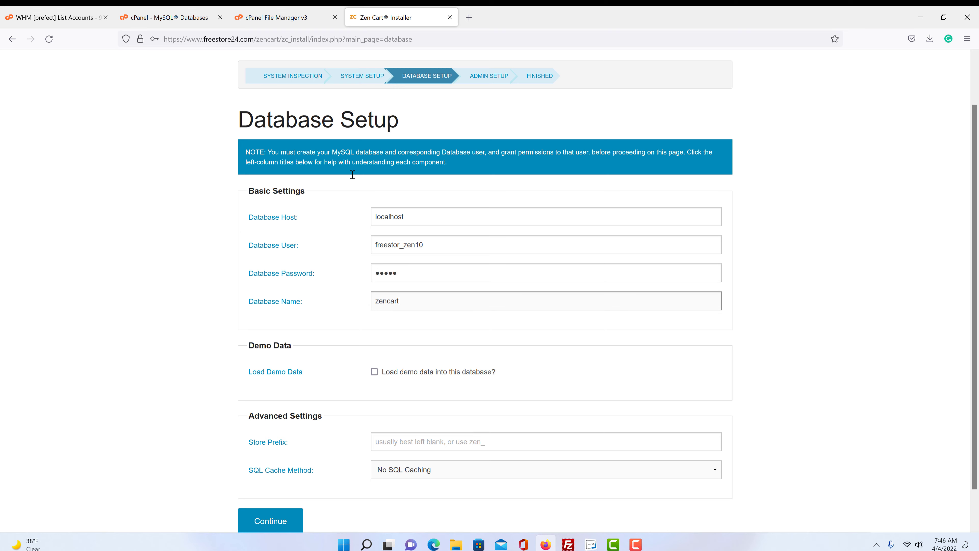
- Select the freestor_zen10 database name in cPanel's MySQL Databases list
click(188, 26)
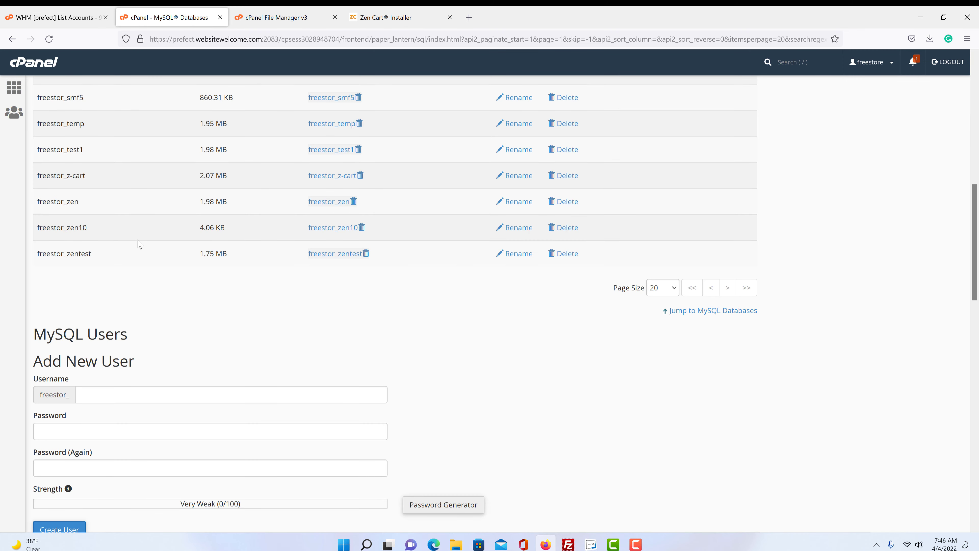
scroll(166, 231, up, 7)
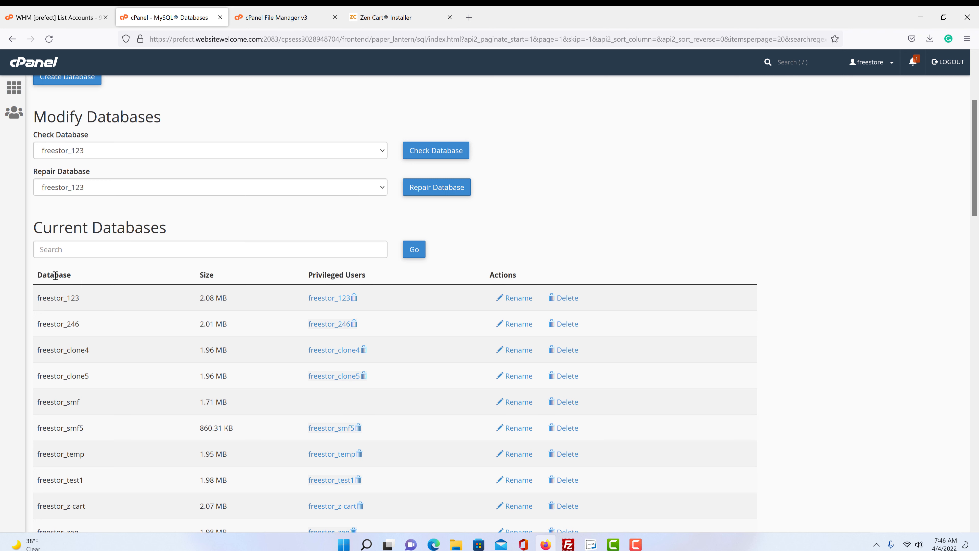
drag(72, 275, 36, 275)
scroll(115, 291, down, 6)
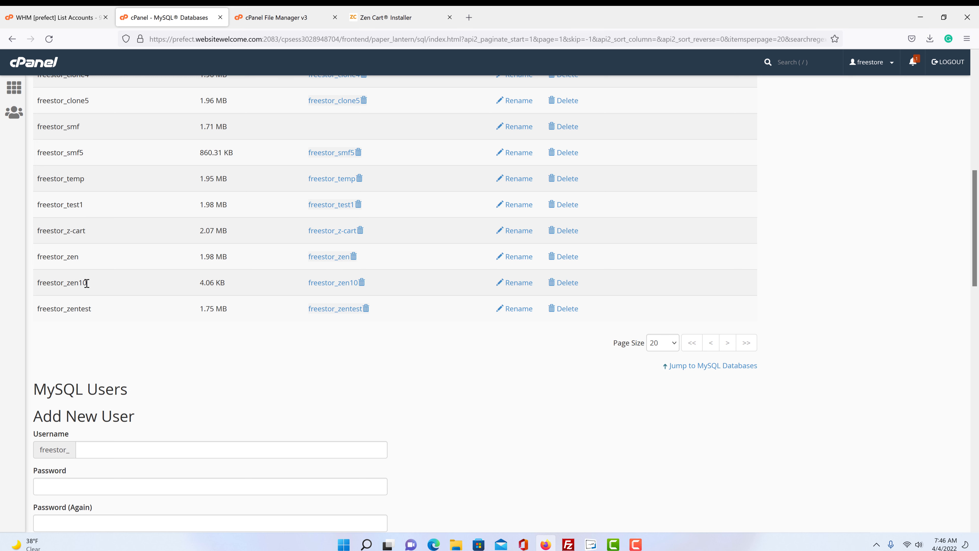
drag(89, 283, 38, 284)
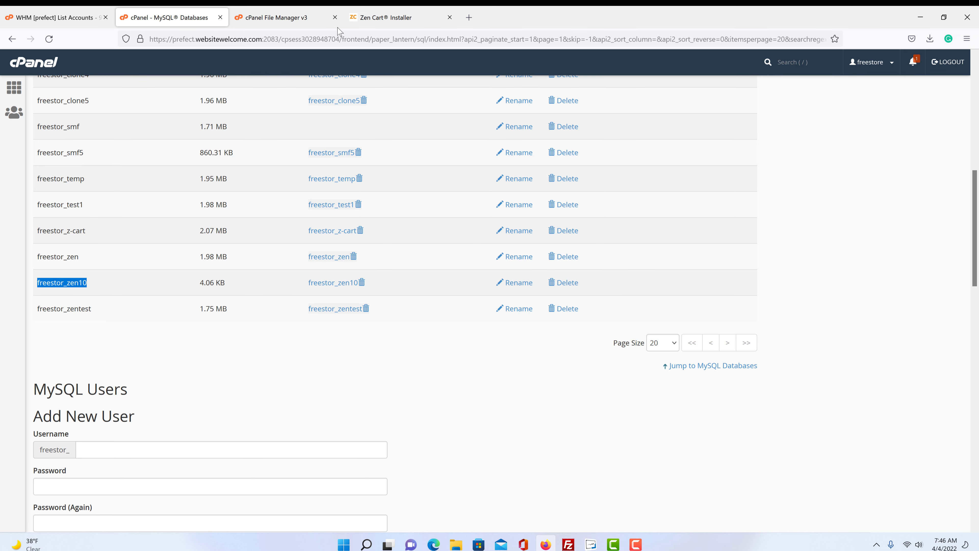
- Replace the Database Name zencart with freestor_zen10
click(374, 19)
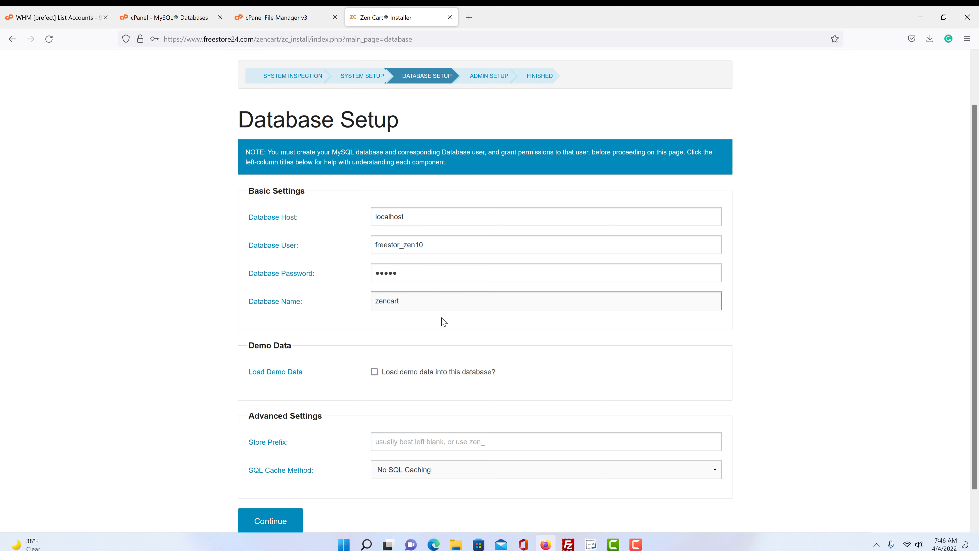
click(419, 296)
key(ctrl+a)
text(f)
key(Down)
key(Return)
key(shift+Tab)
scroll(361, 339, down, 2)
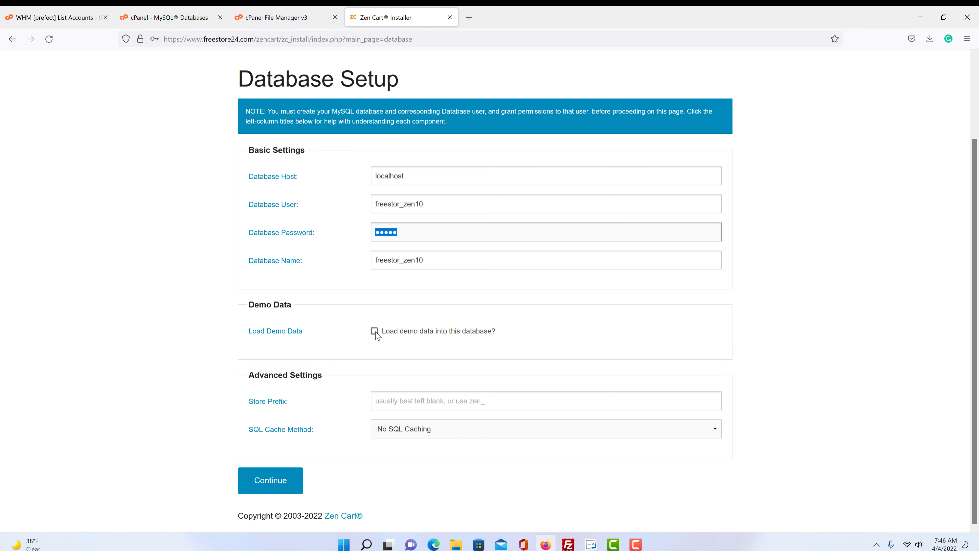
- Turn on the Load demo data option
click(375, 331)
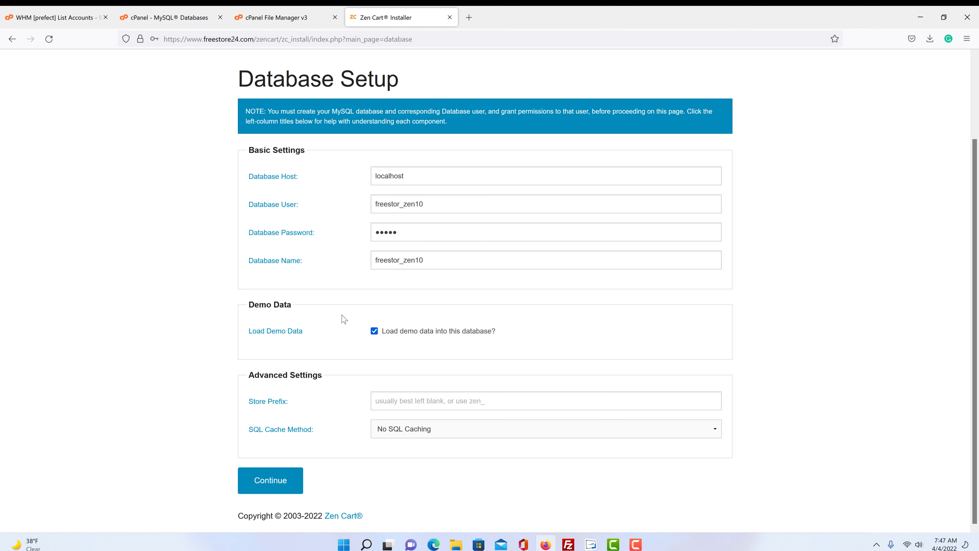
click(374, 331)
click(374, 331)
click(375, 330)
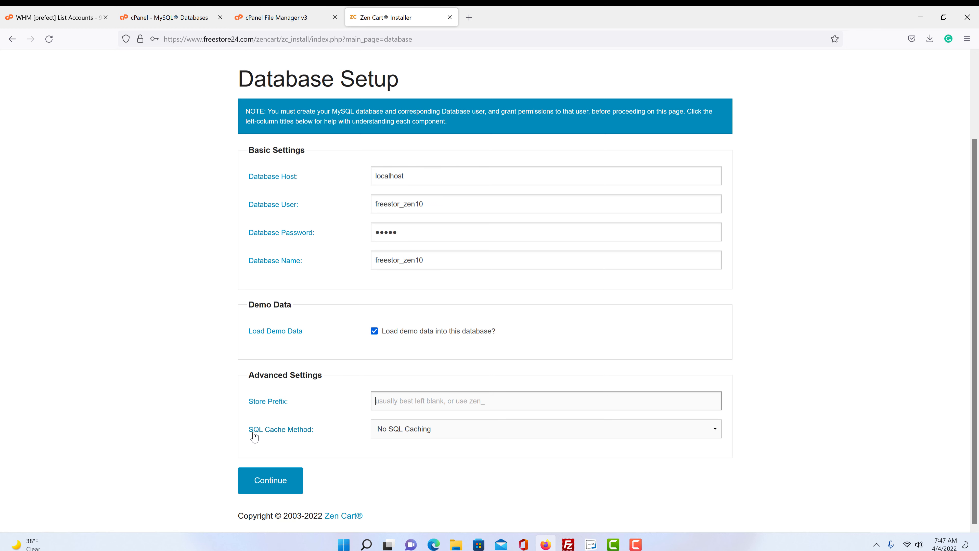
- Keep No SQL Caching, submit the database settings, and decline saving the login
click(489, 436)
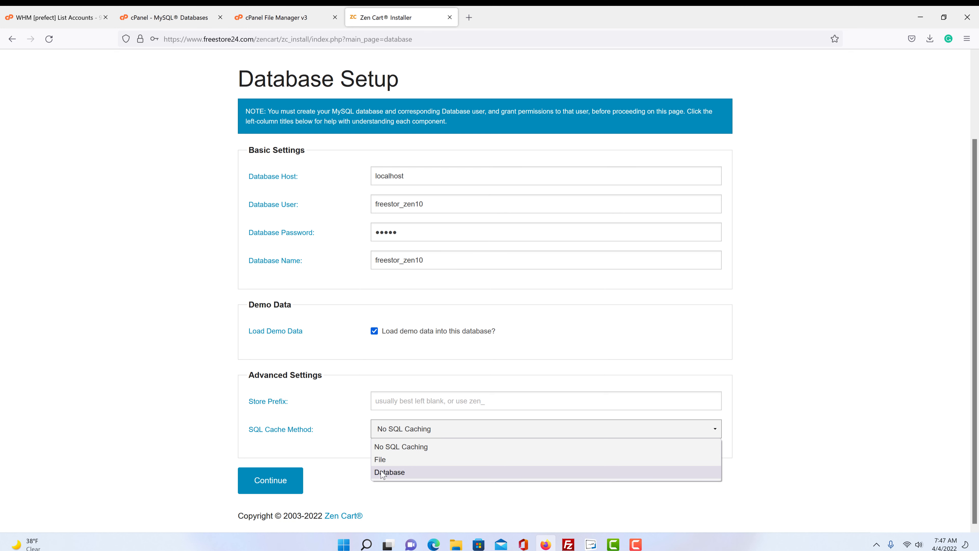
click(348, 430)
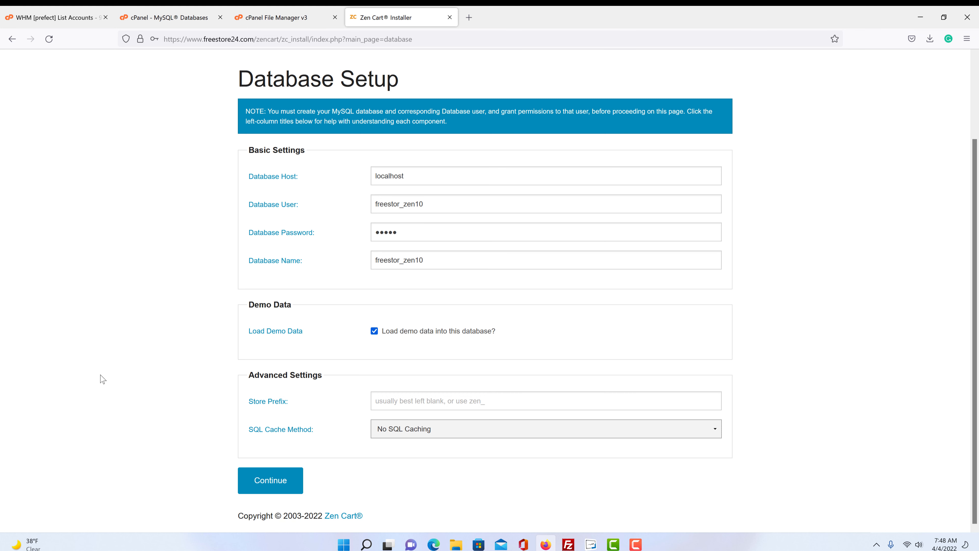
click(433, 432)
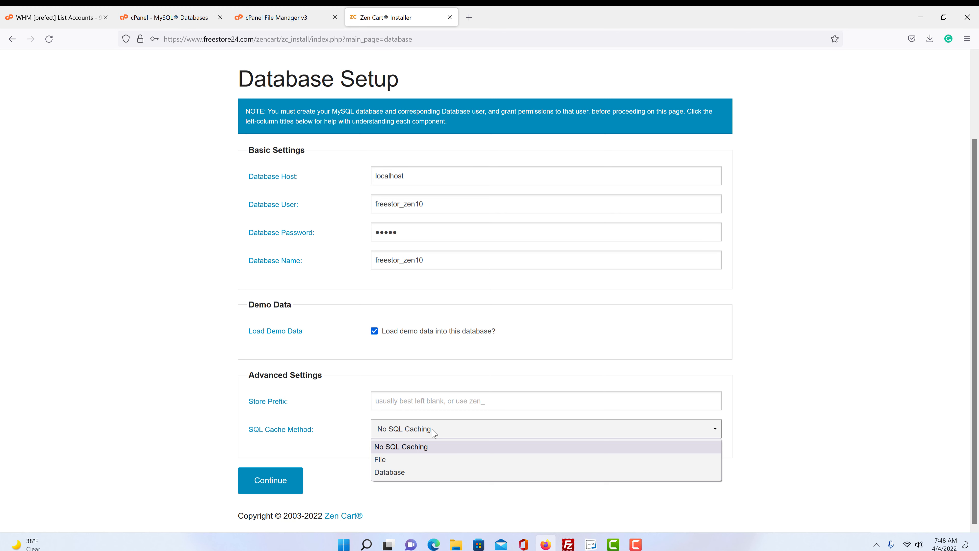
click(435, 433)
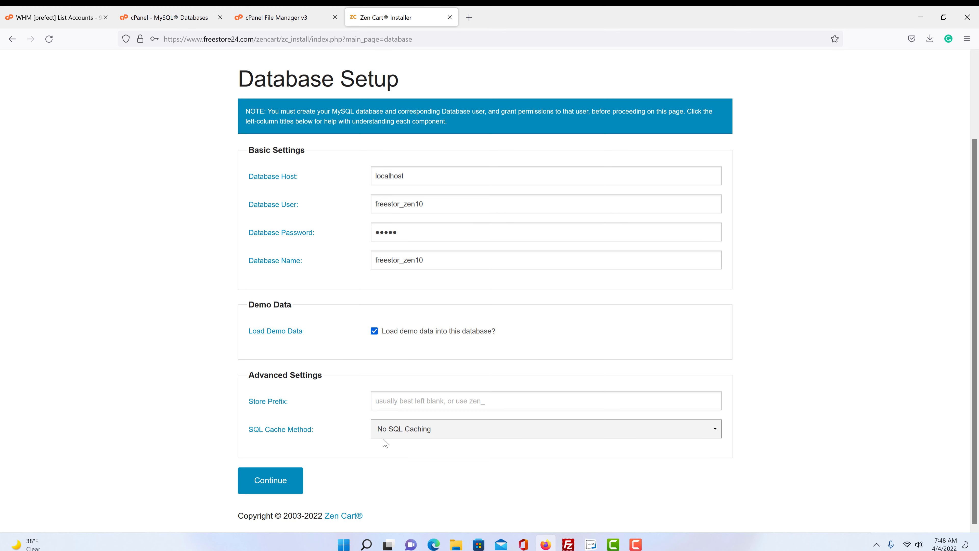
click(263, 488)
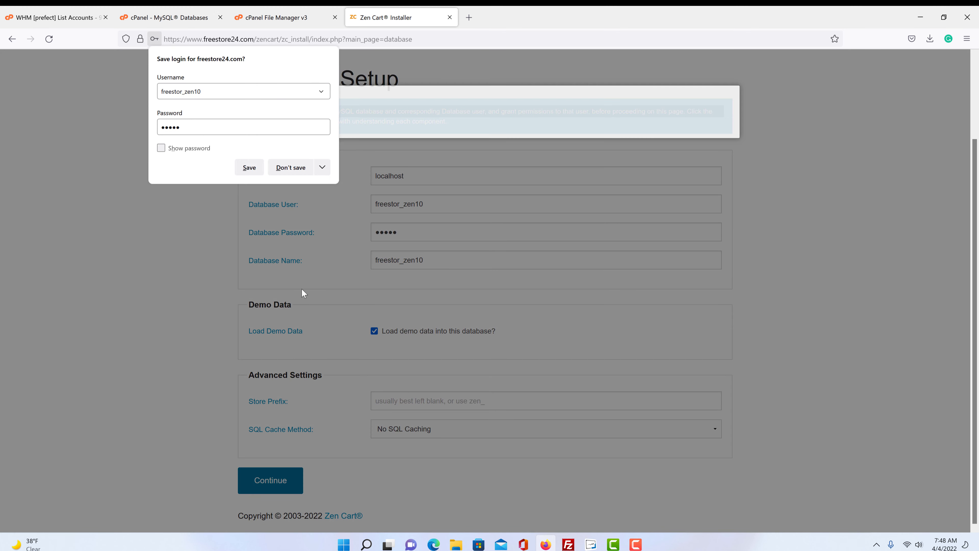
click(285, 170)
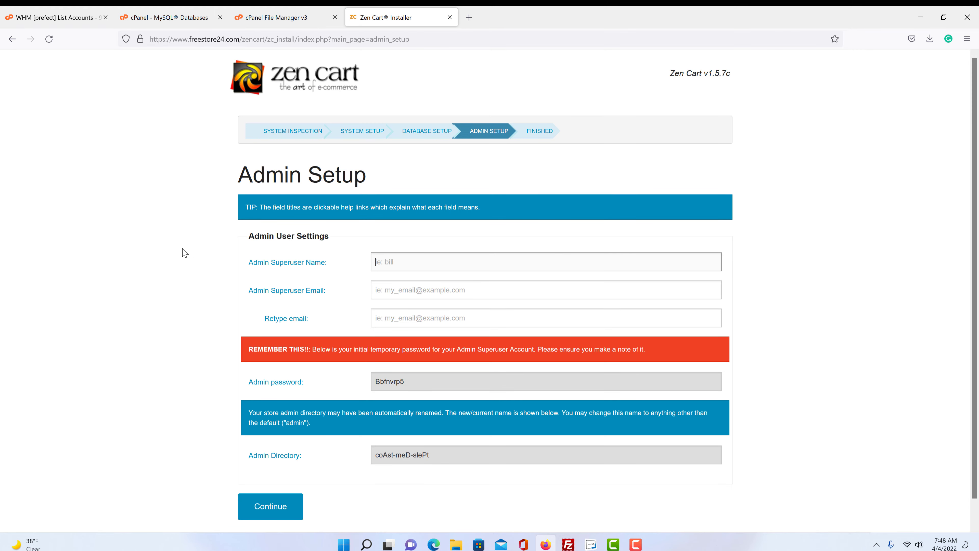
- Enter the superuser's name and type the superuser's e-mail address twice
scroll(184, 252, down, 1)
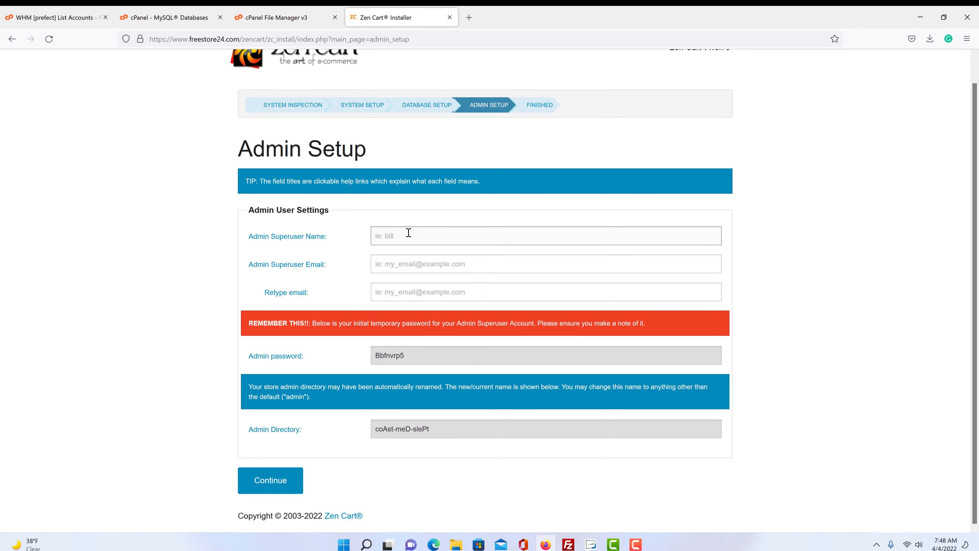
text(Glenn)
click(408, 262)
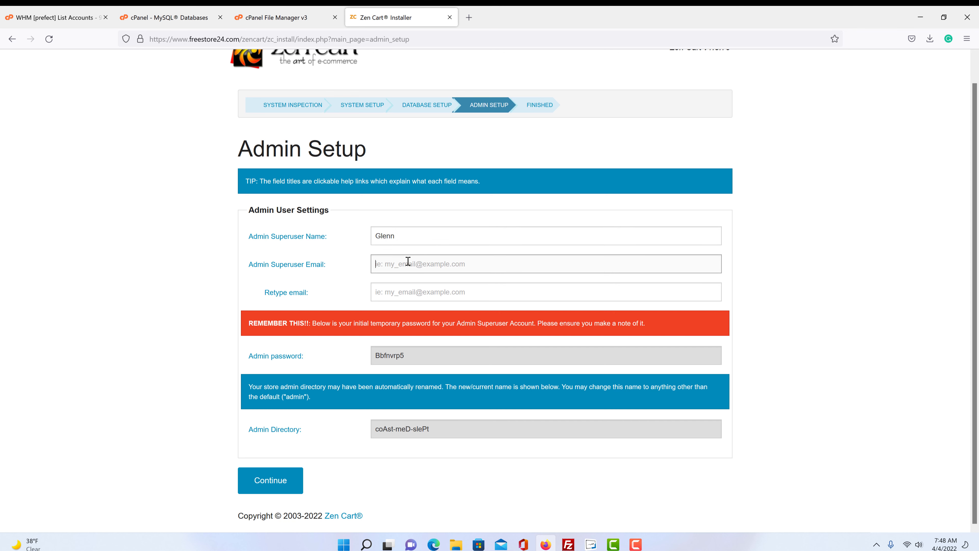
click(412, 289)
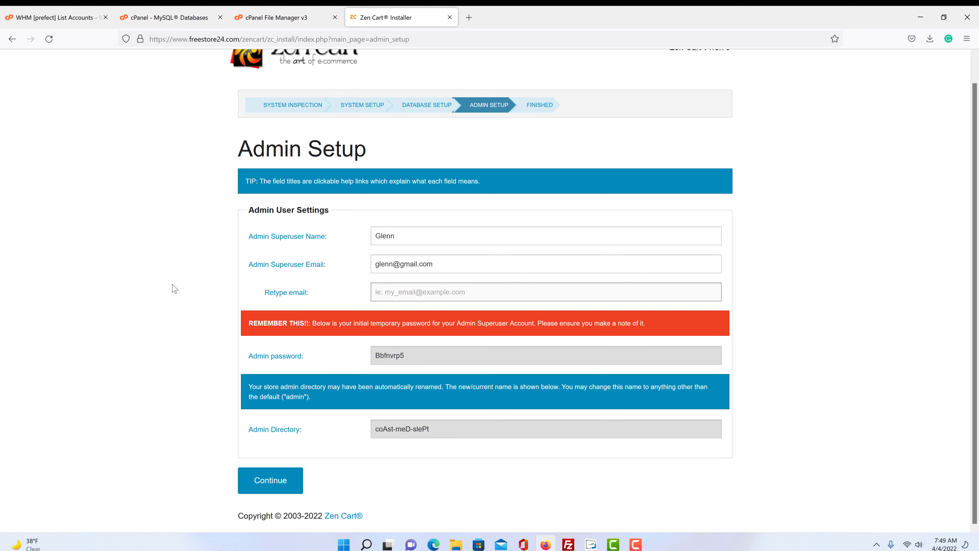
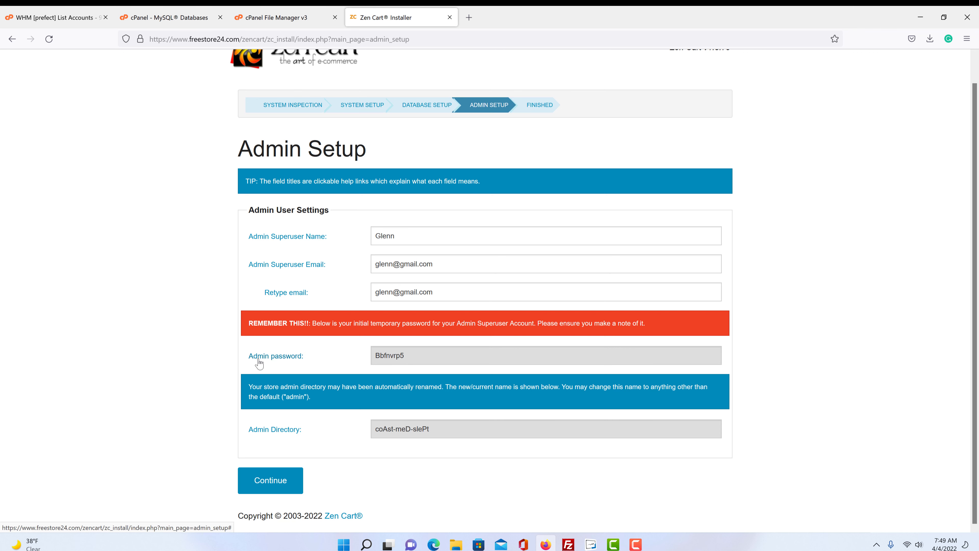
- Copy the generated admin password to the clipboard
drag(409, 357, 374, 358)
right_click(393, 355)
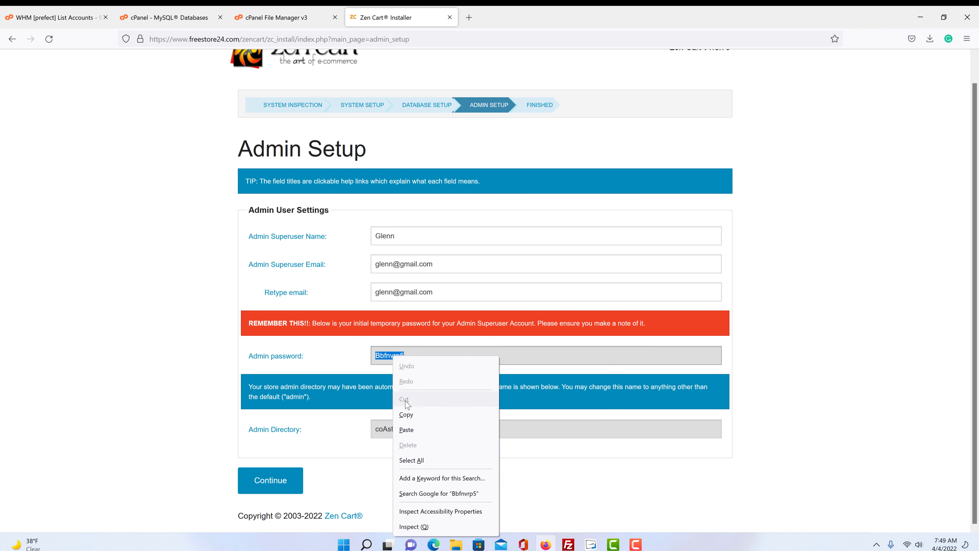
click(407, 414)
click(177, 380)
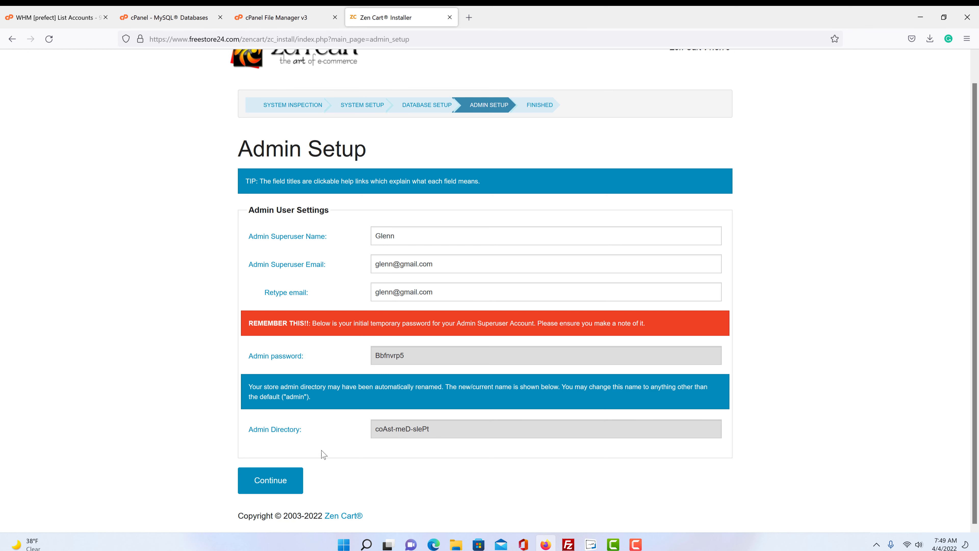
- Continue from Admin Setup to complete the Zen Cart installation
click(278, 485)
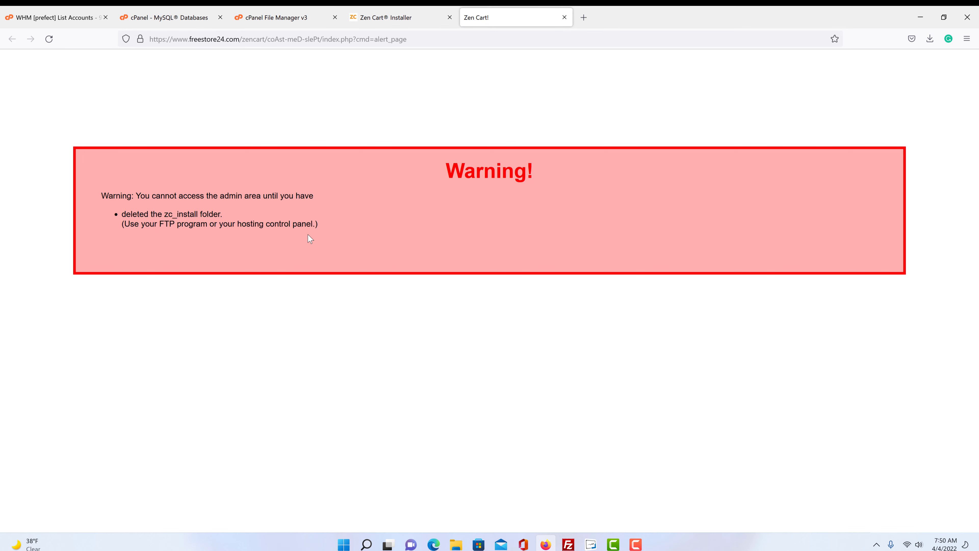
- Permanently delete zc_install from public_html/zencart, skipping the trash, then return to the admin tab
click(284, 19)
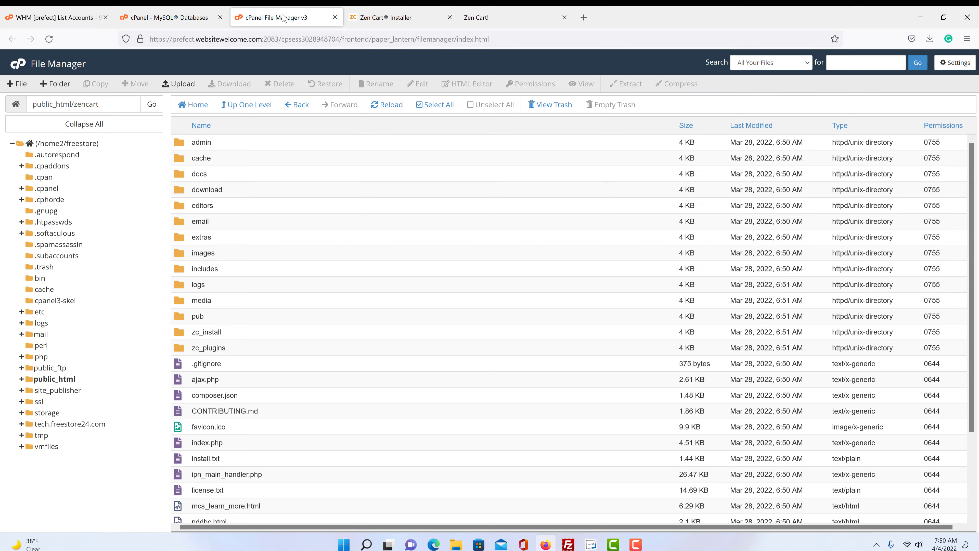
scroll(303, 253, down, 2)
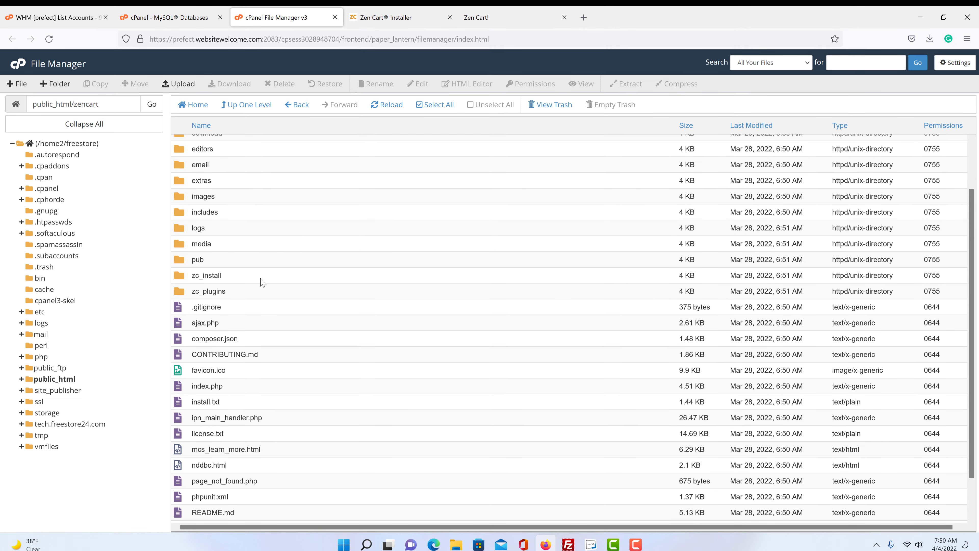
click(217, 275)
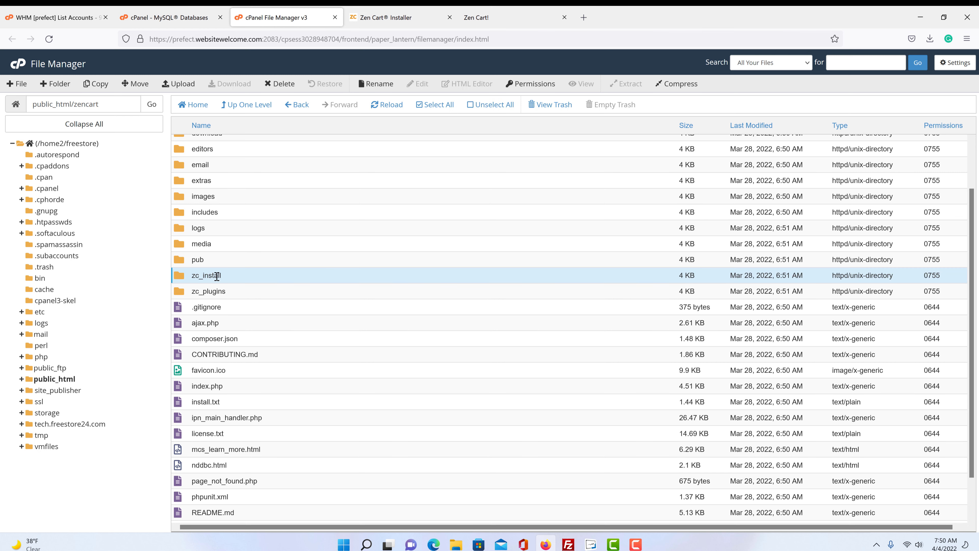
click(279, 83)
click(385, 295)
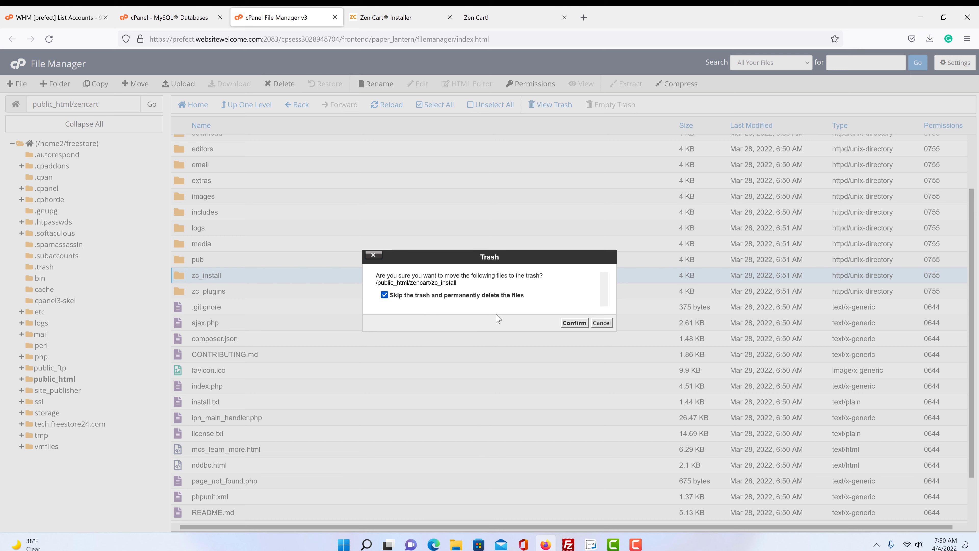
click(577, 325)
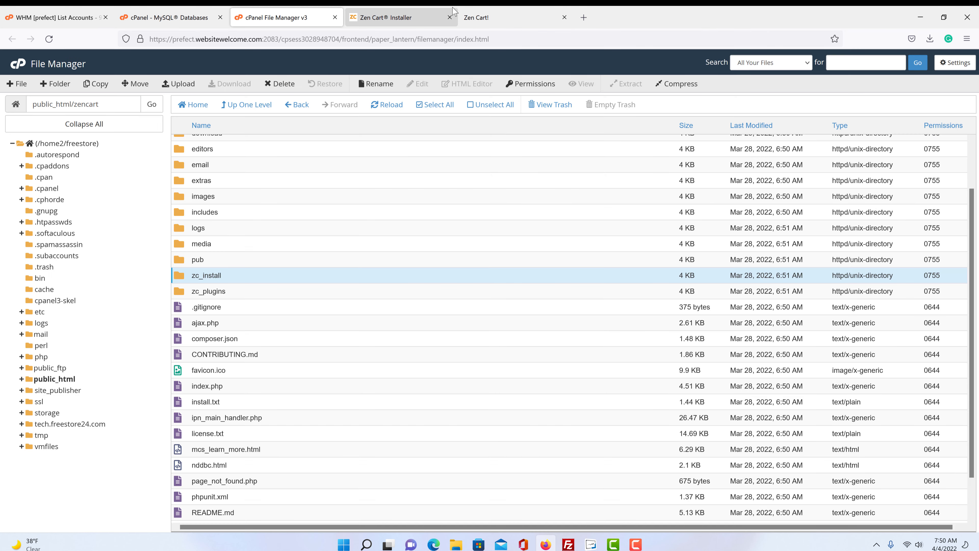
click(506, 23)
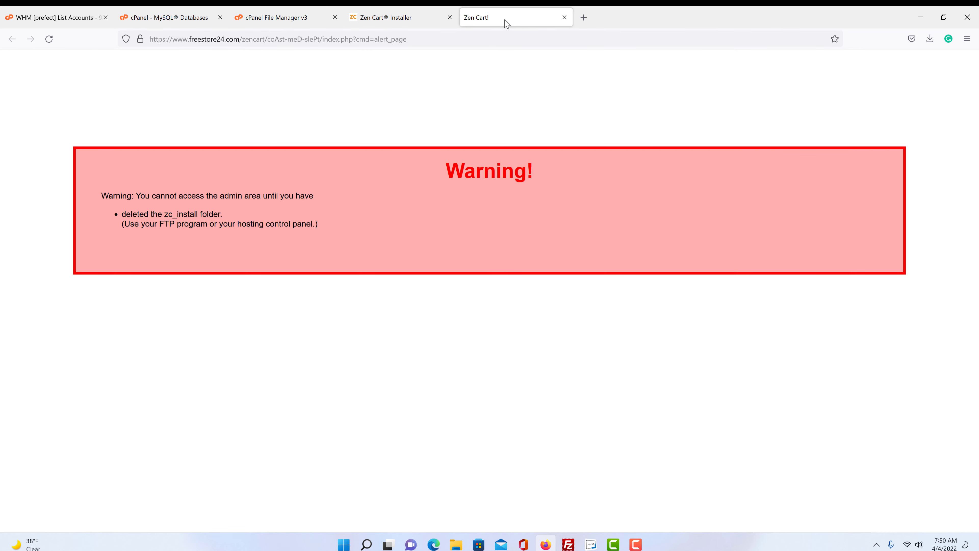
- Reload the admin login page and paste the installer's temporary password into the password field
click(48, 39)
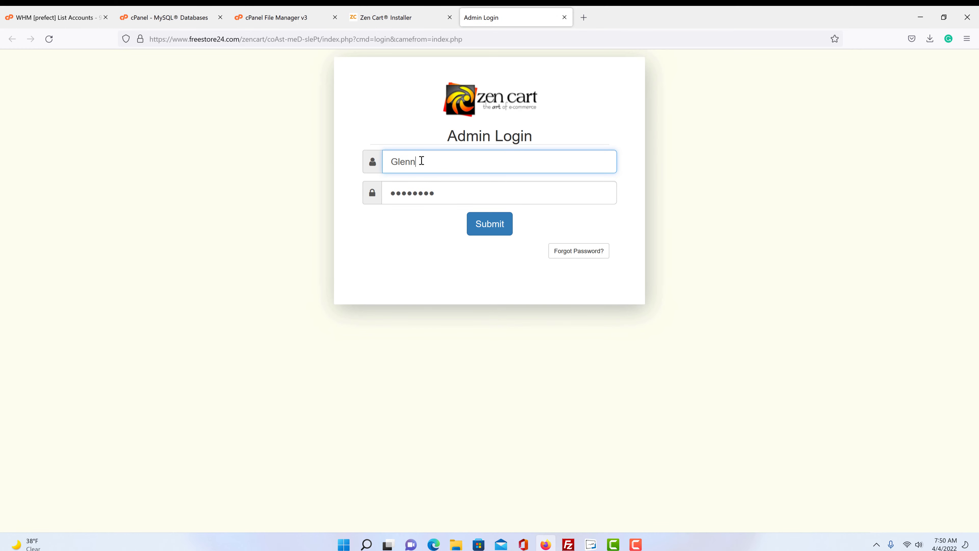
click(421, 161)
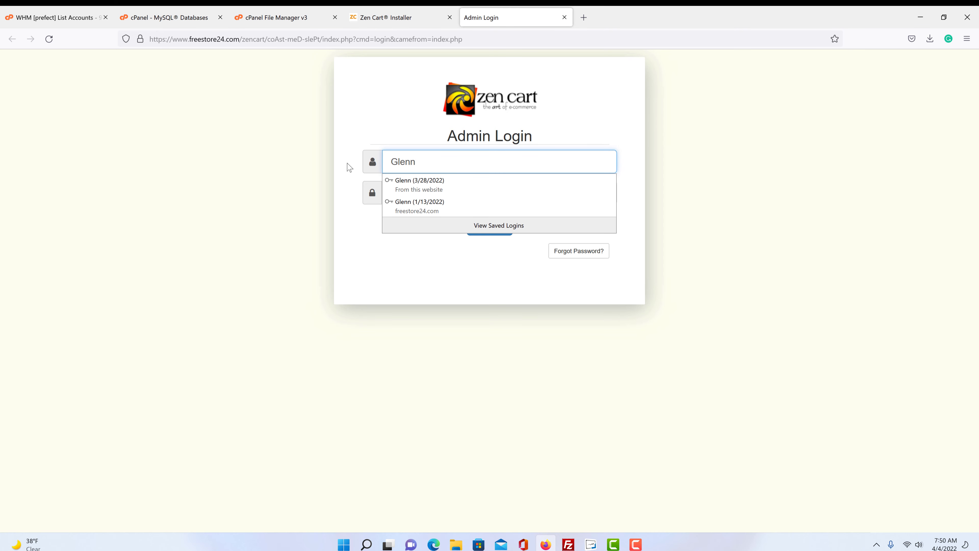
click(416, 215)
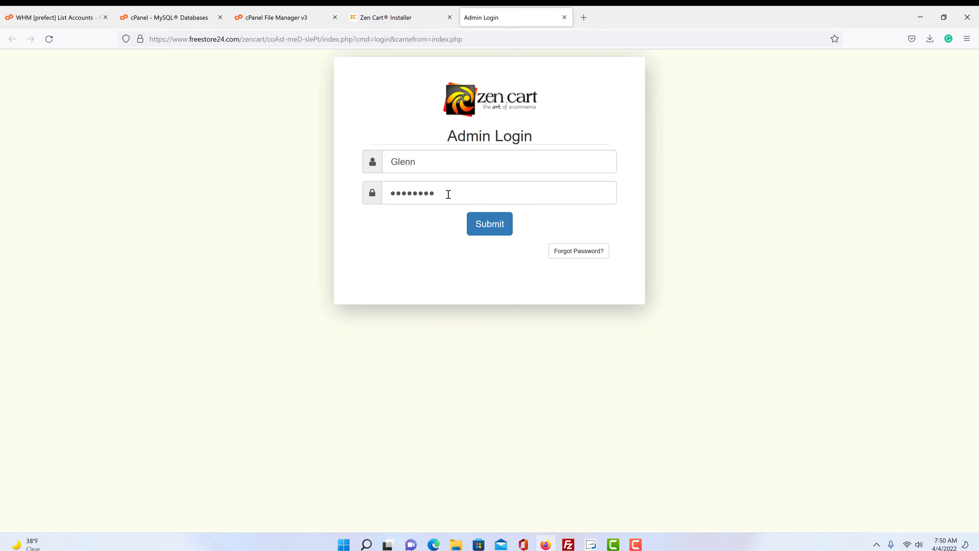
drag(448, 194, 344, 191)
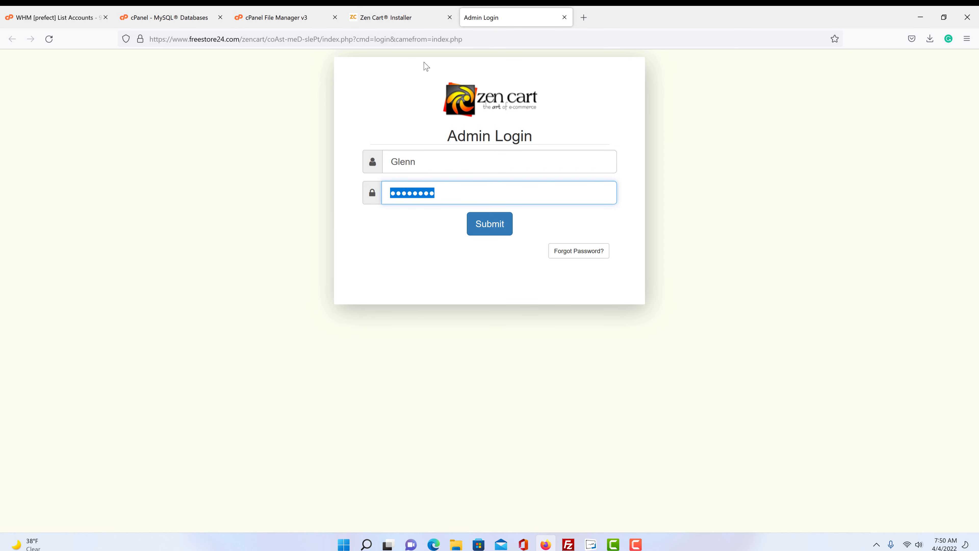
click(404, 17)
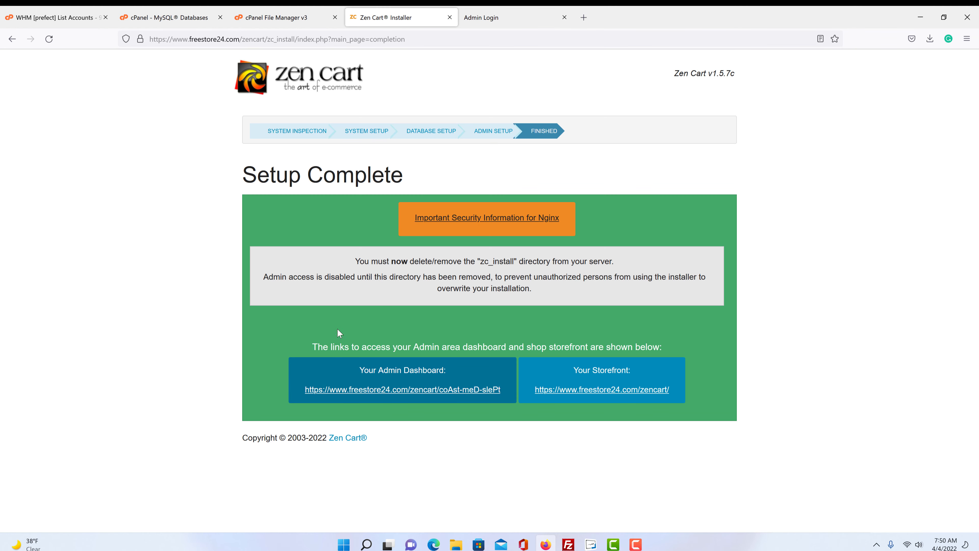
click(12, 38)
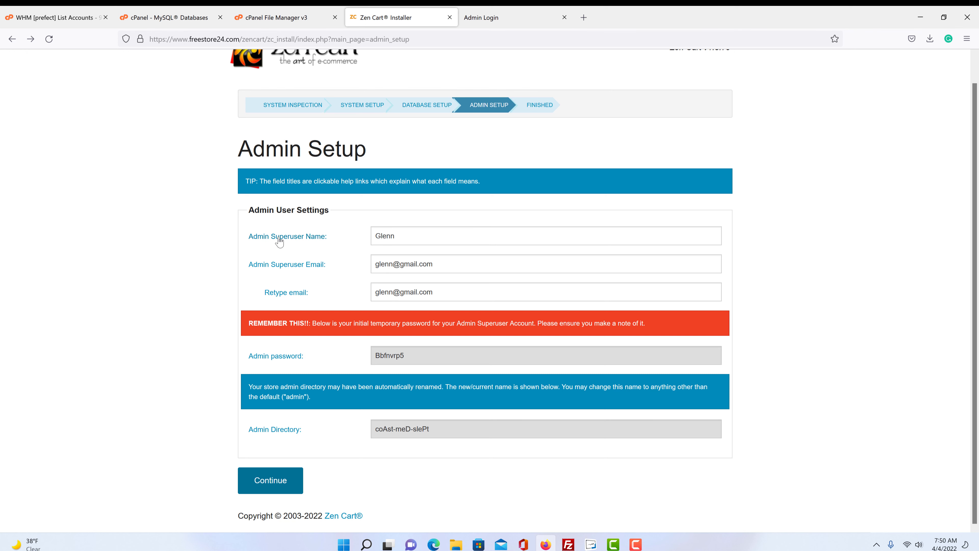
click(502, 20)
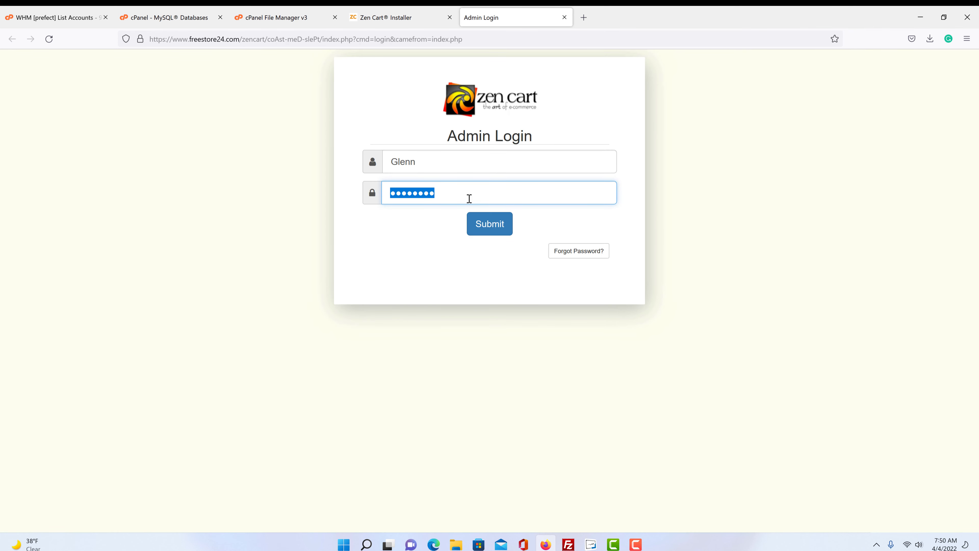
right_click(454, 197)
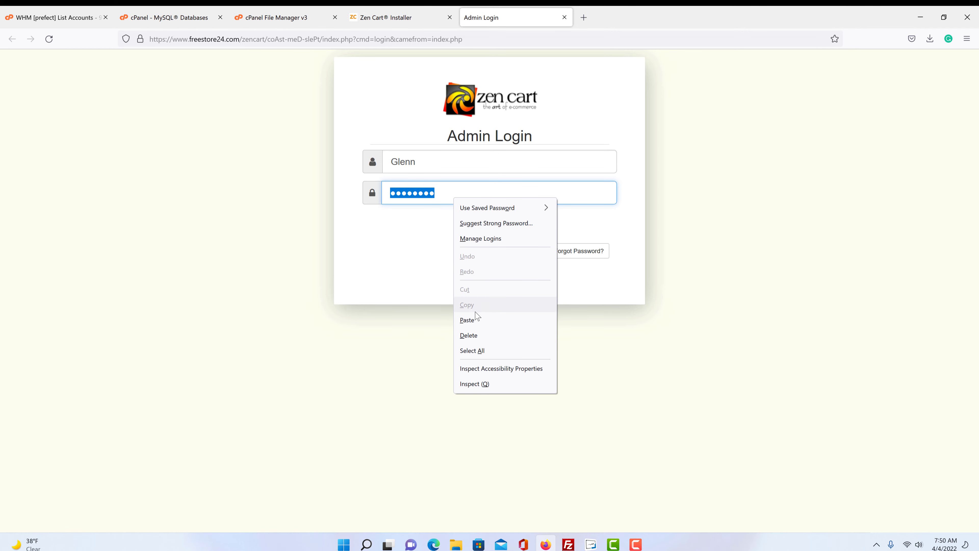
click(472, 320)
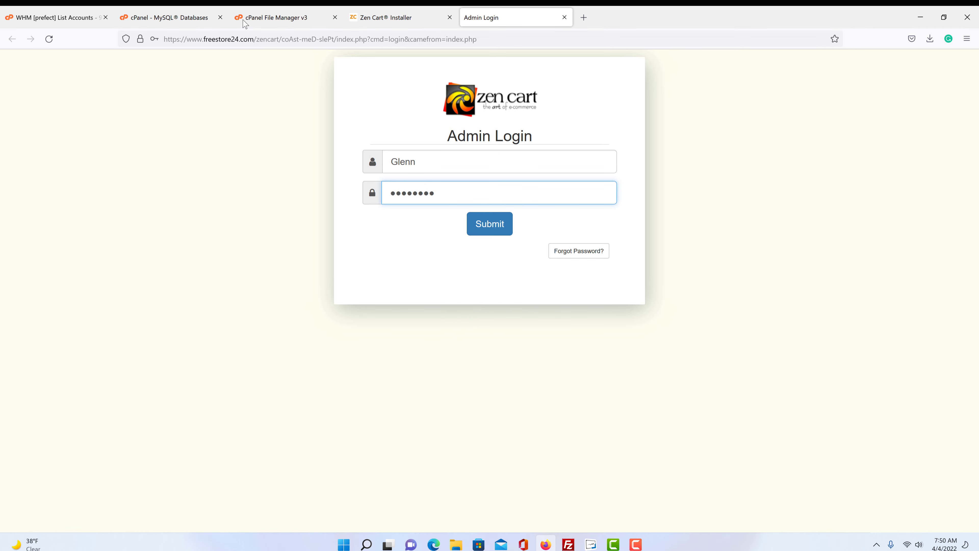
- Copy the temporary password again from the Admin Setup page and sign in, declining to save the login
click(390, 18)
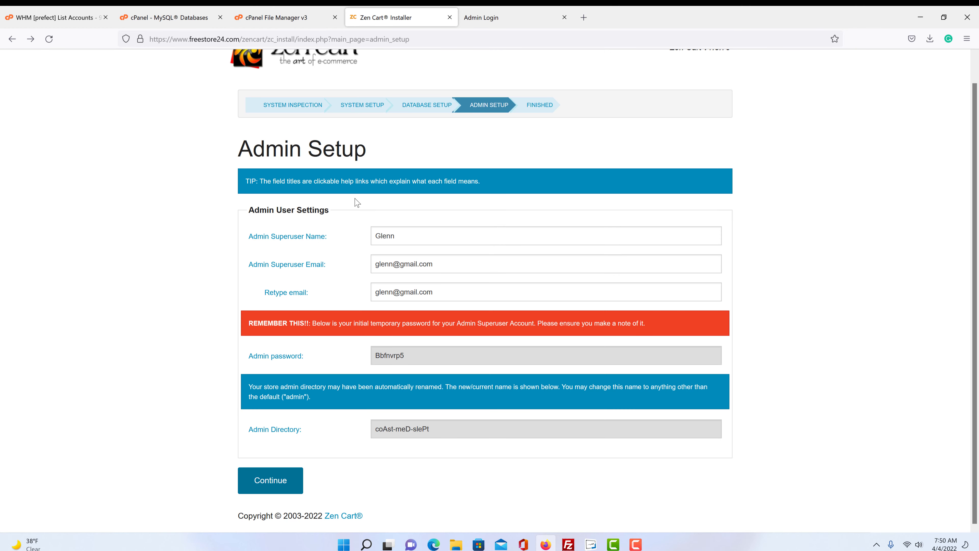
click(410, 359)
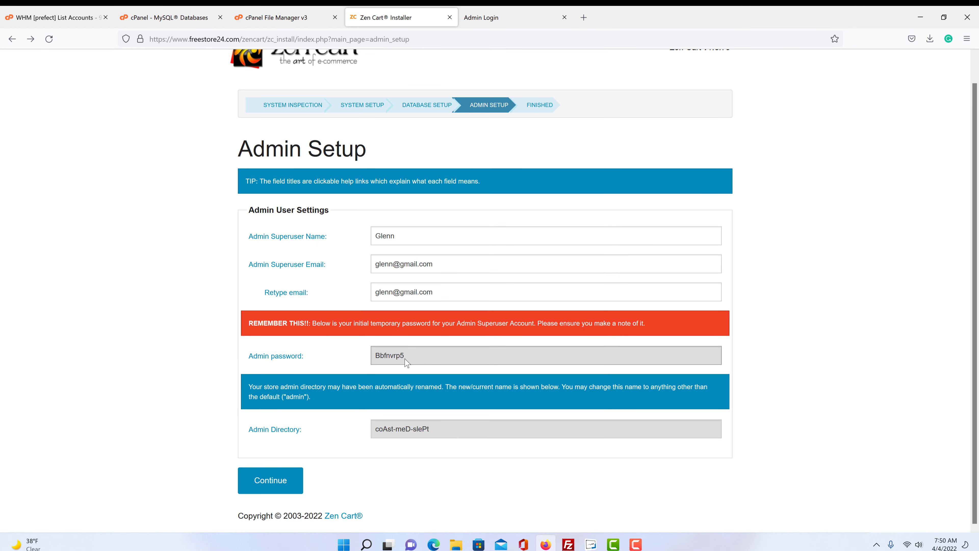
double_click(405, 356)
click(497, 19)
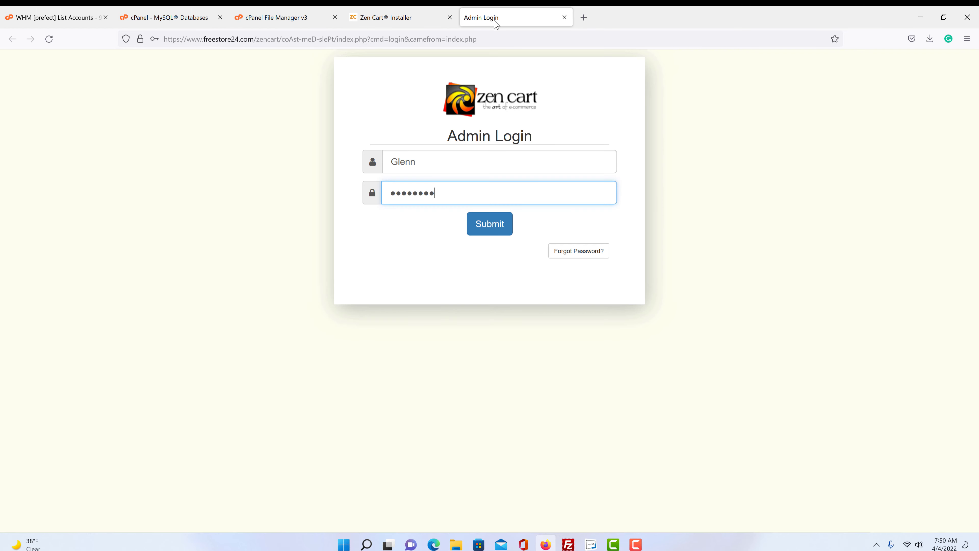
click(498, 225)
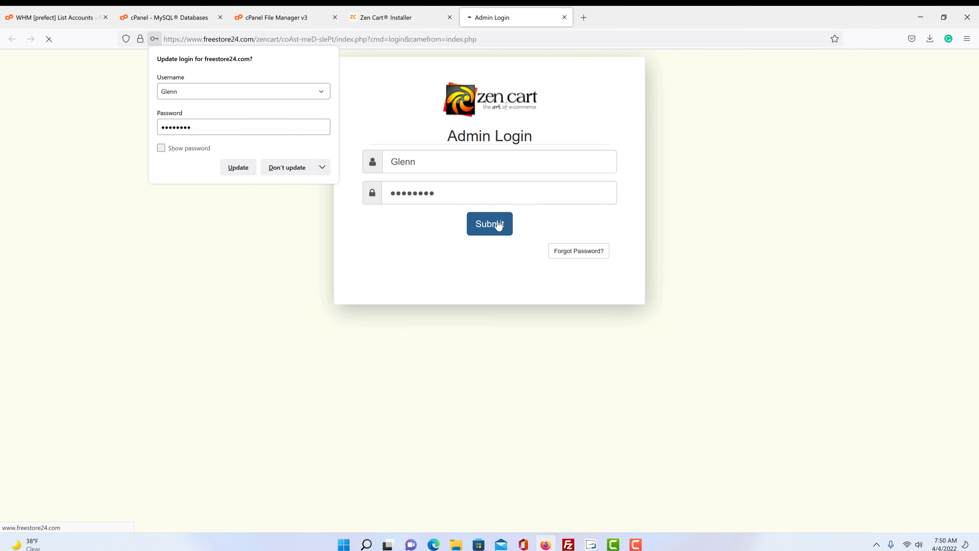
click(297, 170)
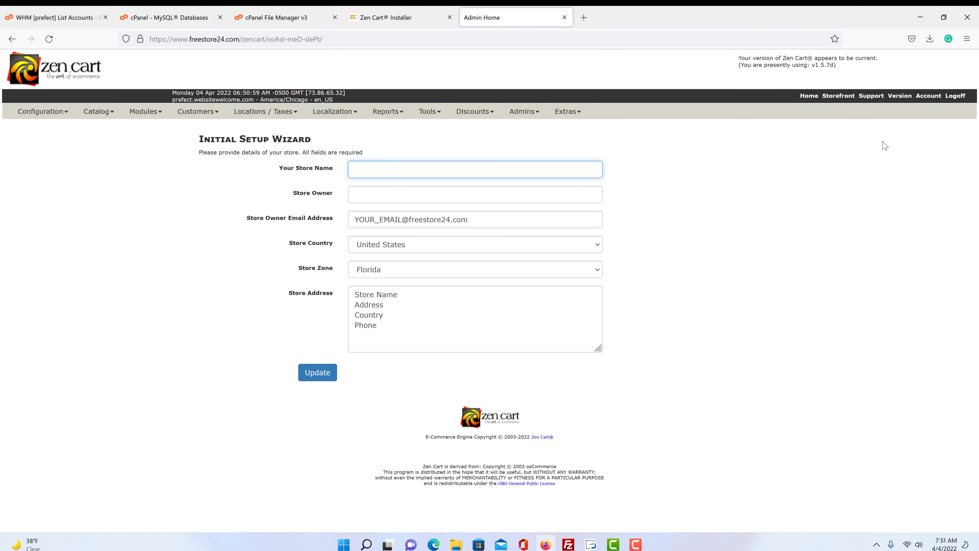
- Reset the admin password from the Account page and check the Password updated confirmation
click(924, 101)
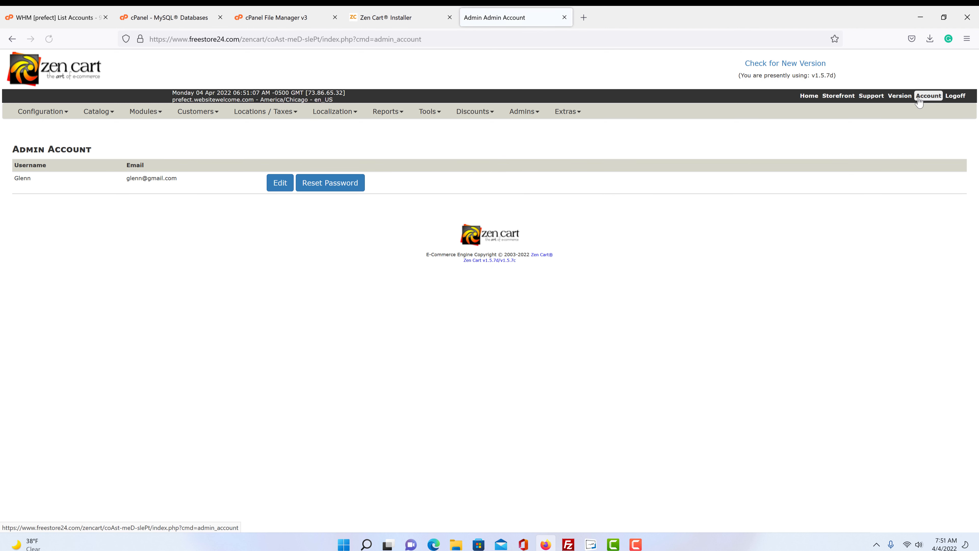
click(328, 186)
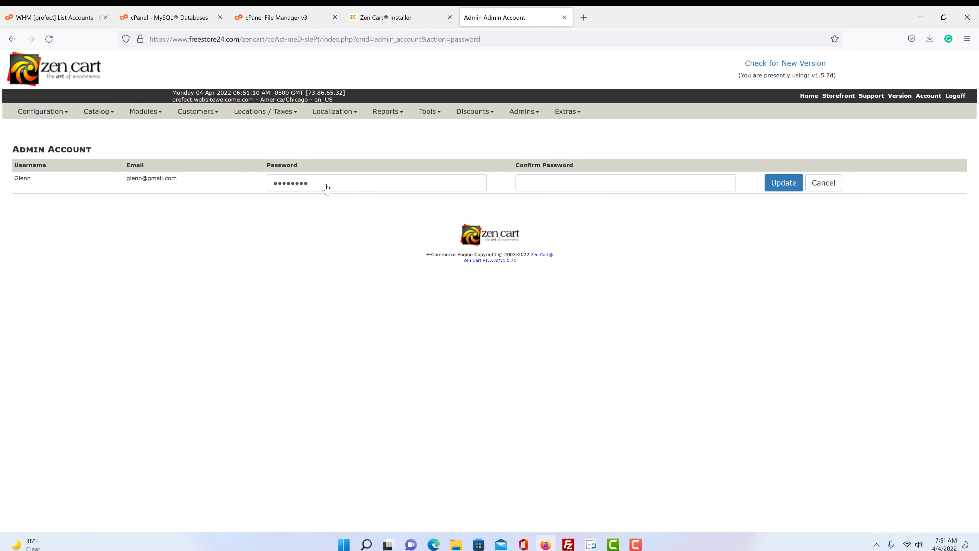
drag(323, 186, 177, 164)
key(Return)
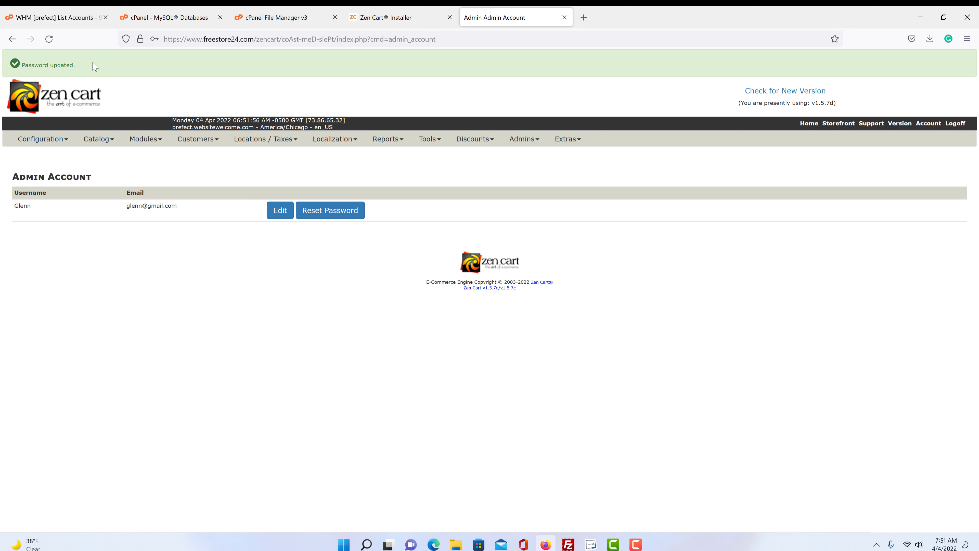
drag(97, 67, 30, 66)
click(129, 276)
click(394, 18)
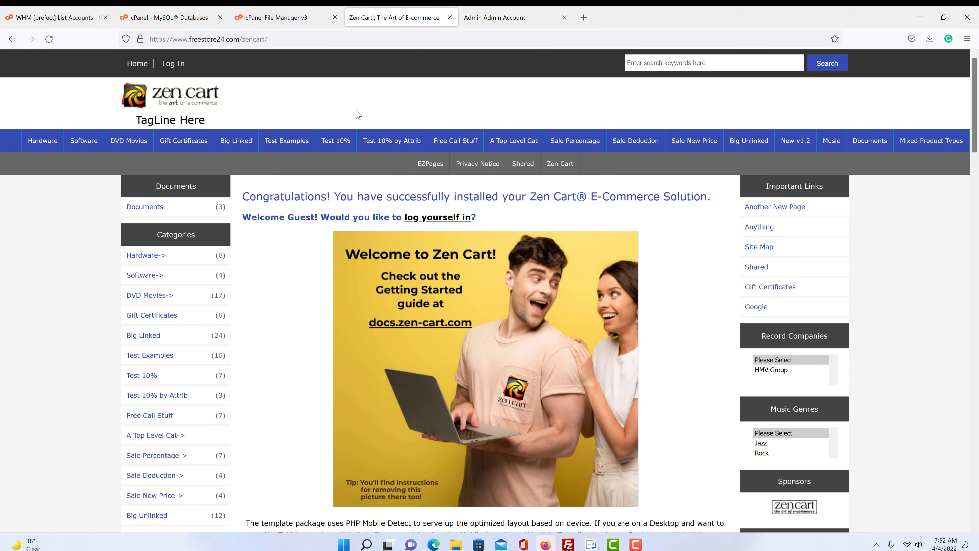
scroll(48, 247, down, 12)
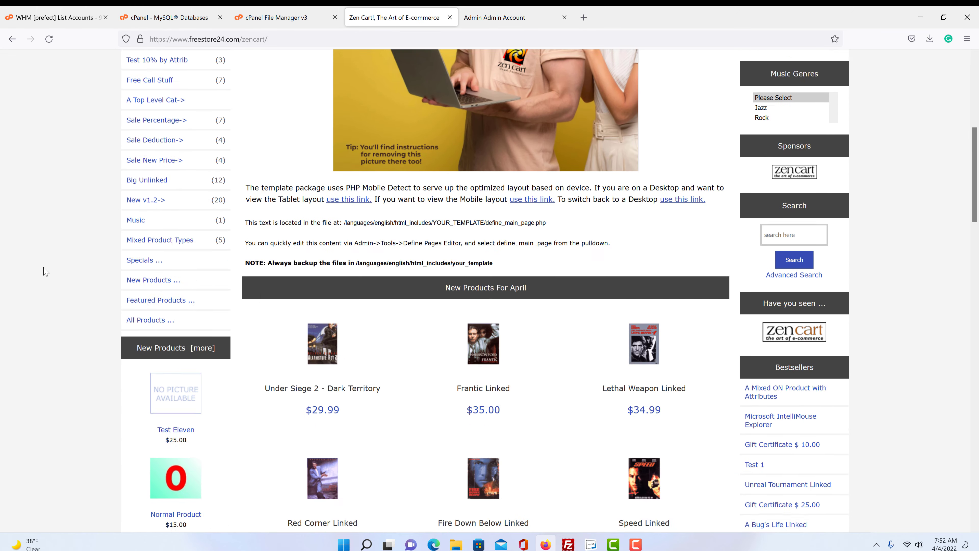
scroll(45, 272, down, 15)
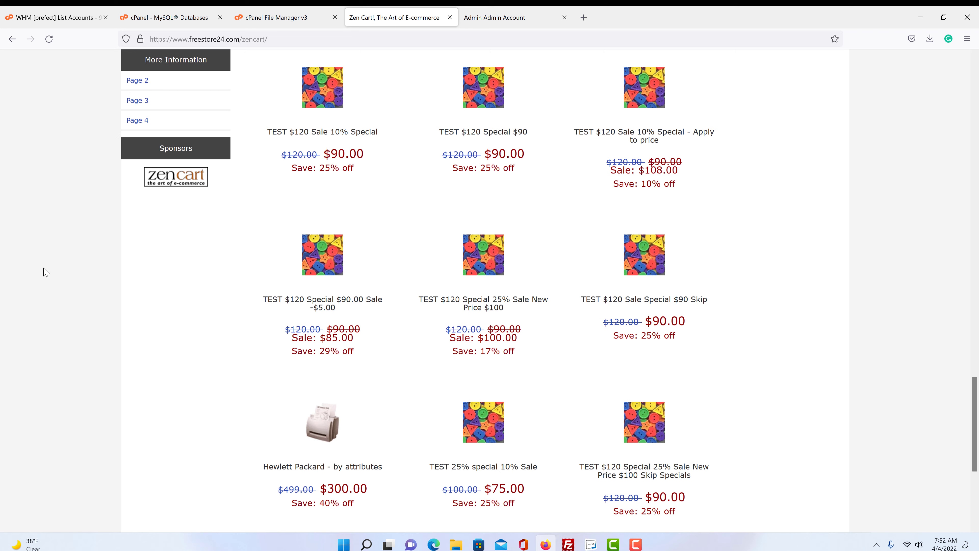
scroll(45, 272, down, 5)
scroll(46, 272, up, 20)
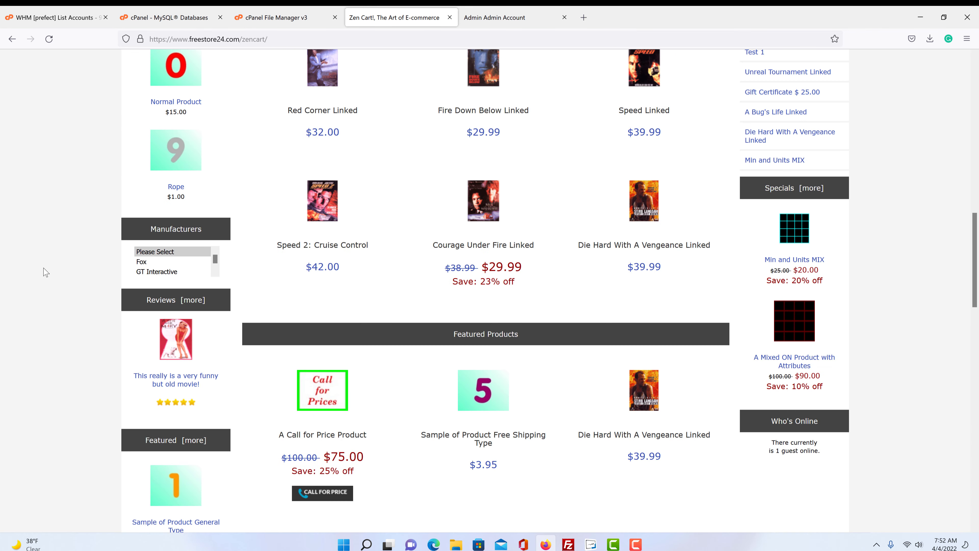
scroll(46, 272, up, 6)
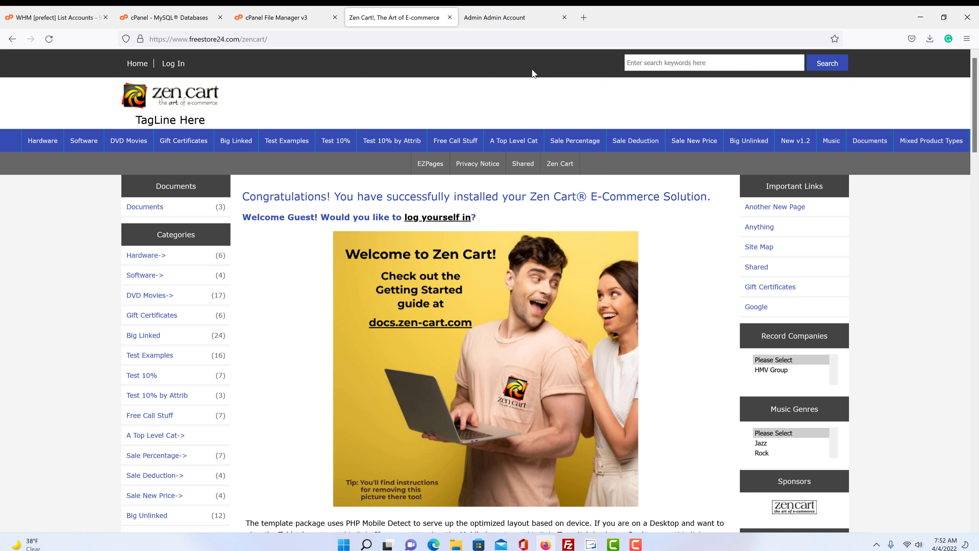
click(501, 17)
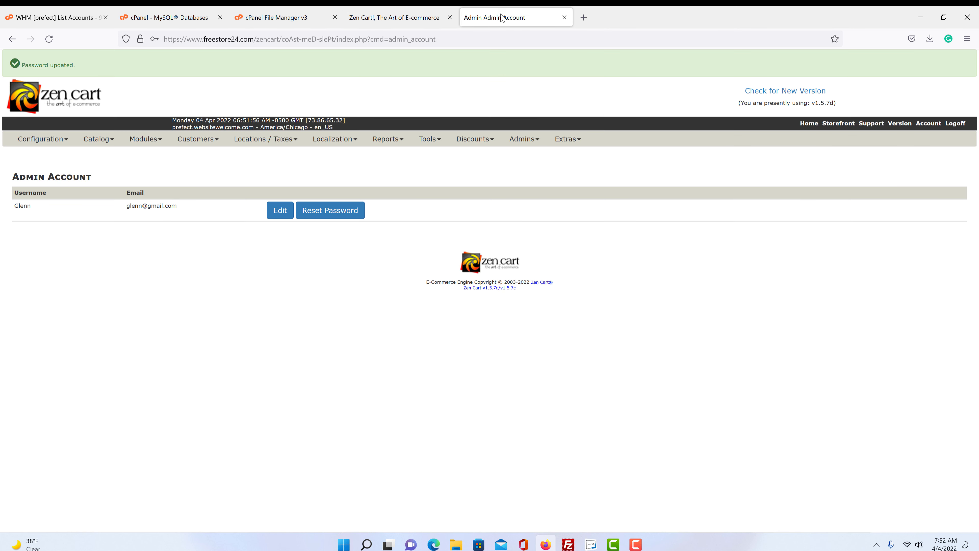
- Refresh the public_html/zencart listing and select the coAst-meD-slePt admin folder
click(253, 19)
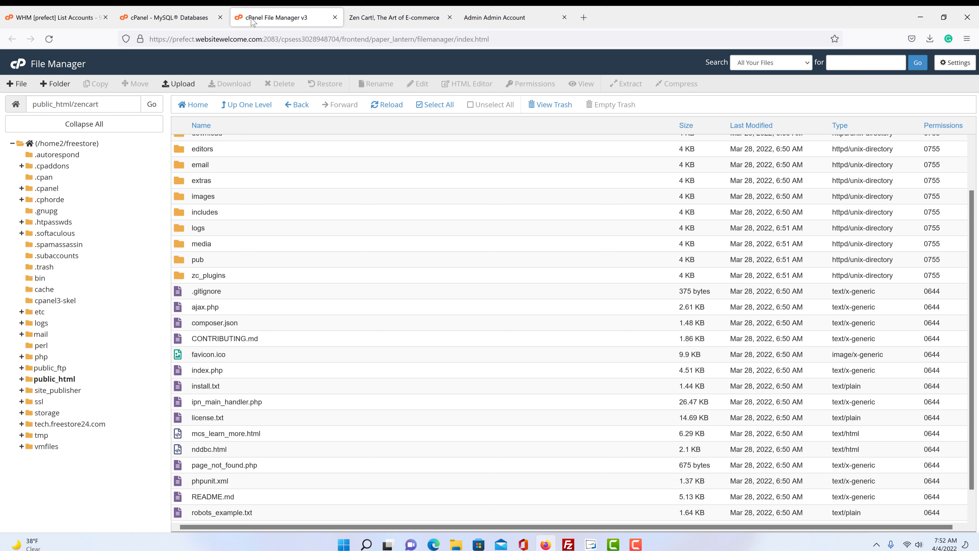
scroll(303, 256, up, 3)
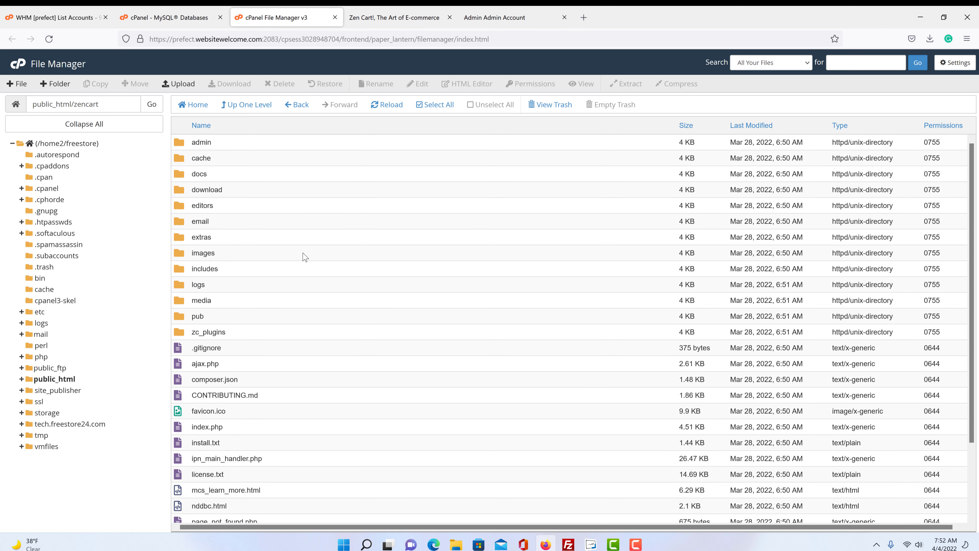
scroll(301, 258, down, 1)
scroll(303, 258, down, 2)
scroll(388, 153, up, 4)
click(388, 105)
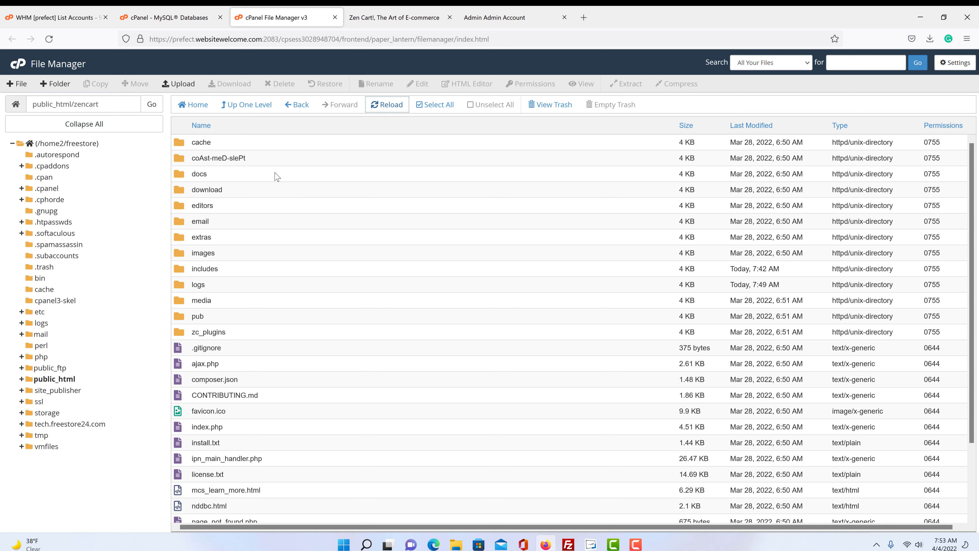
click(265, 161)
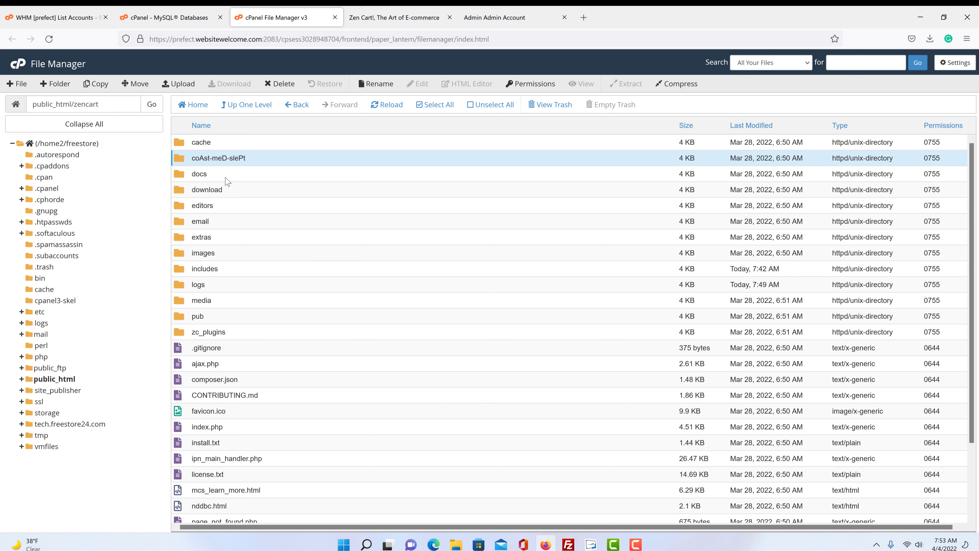
- Trim the admin address to its coAst-meD-slePt folder and compare it with the file listing
click(500, 17)
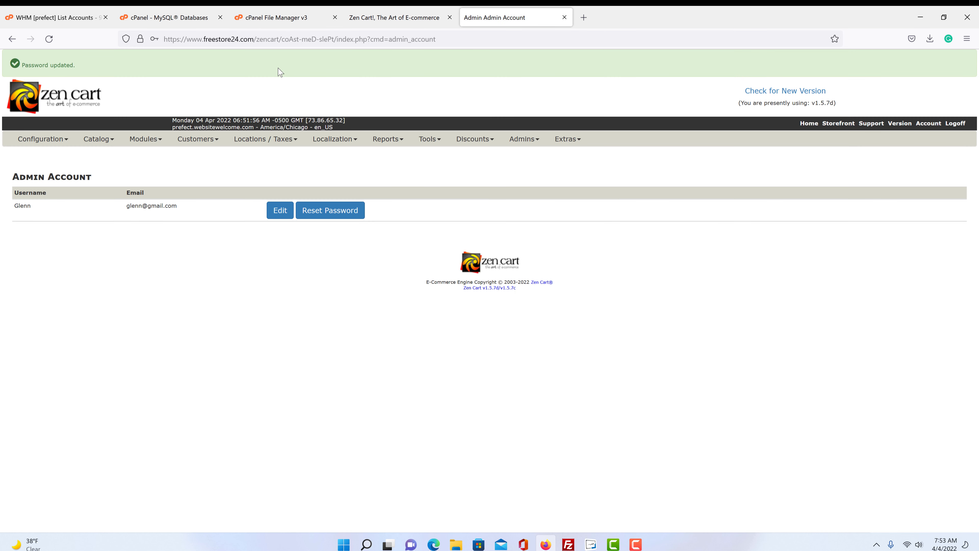
drag(443, 38, 337, 39)
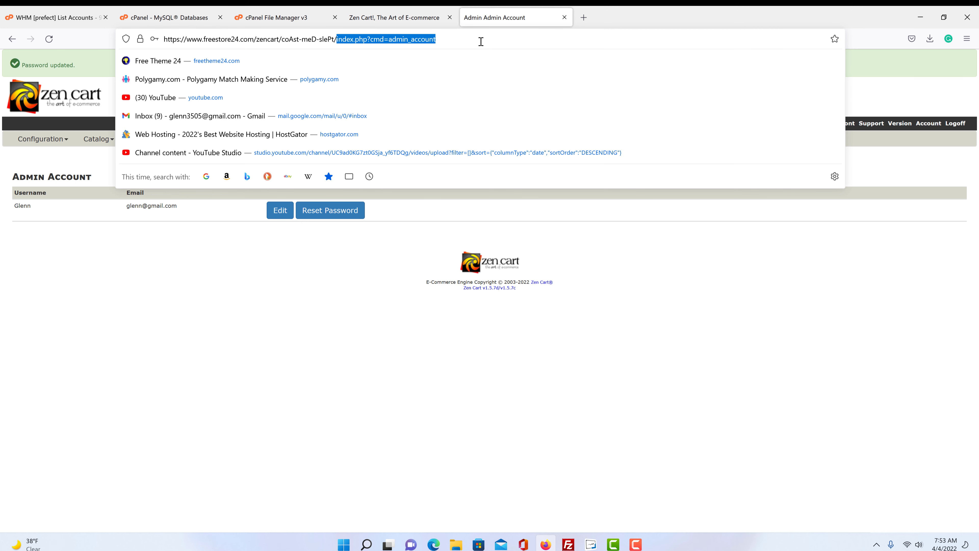
key(BackSpace)
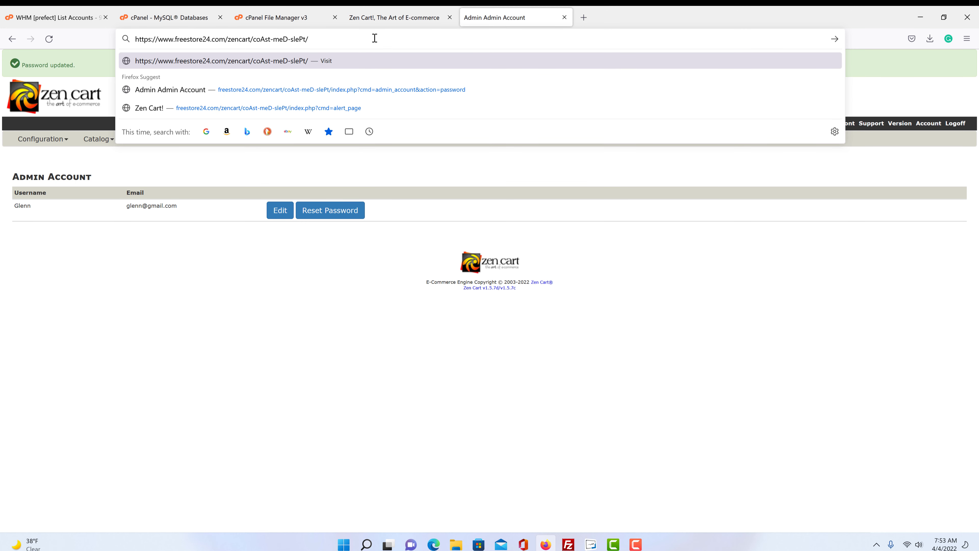
drag(306, 39, 254, 40)
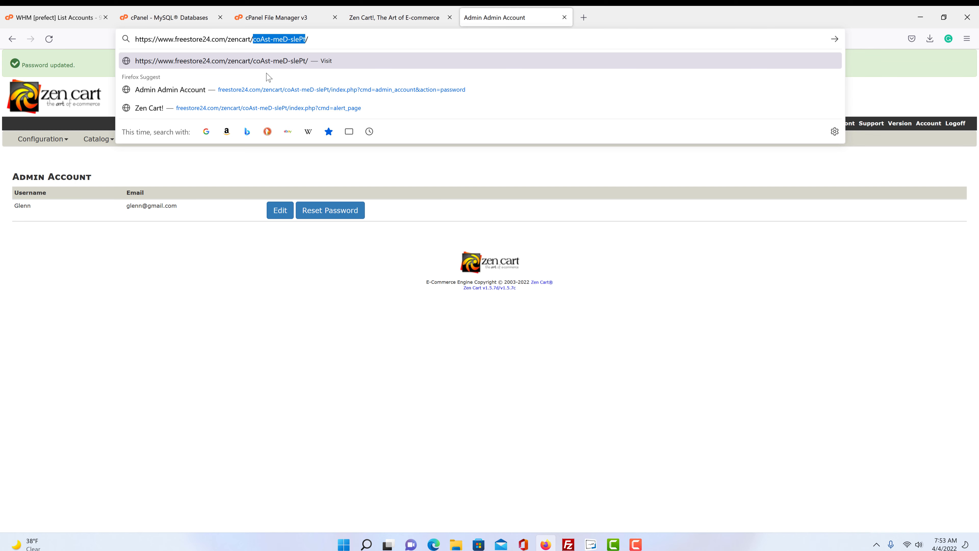
click(287, 17)
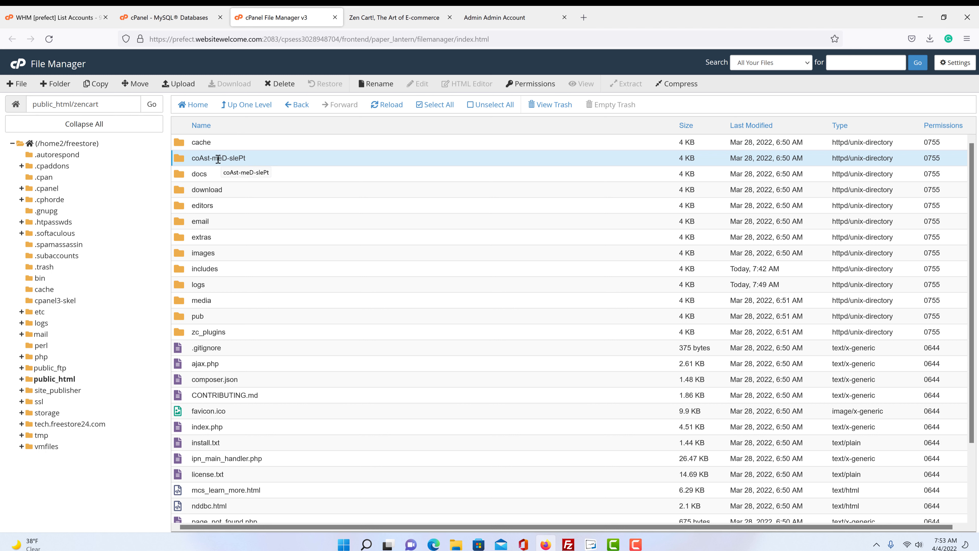
click(487, 20)
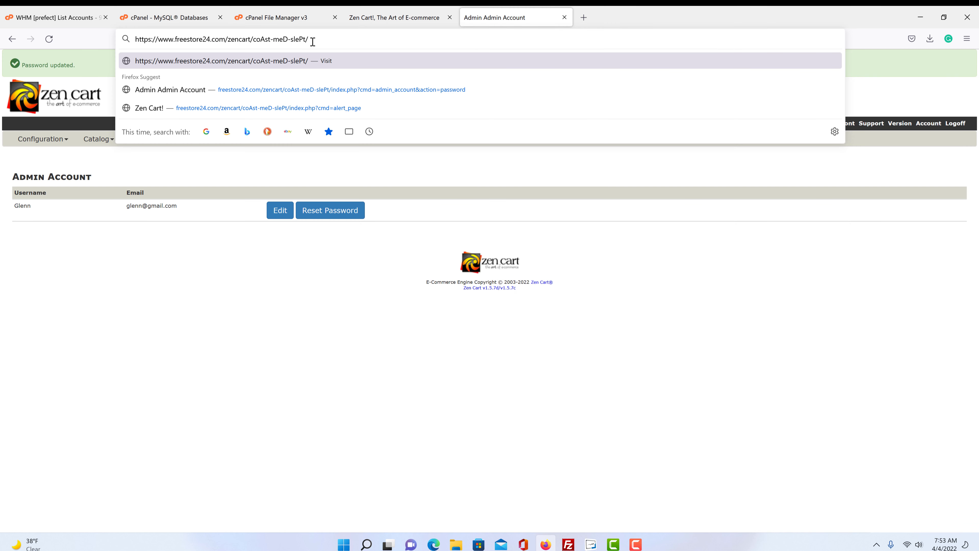
click(399, 23)
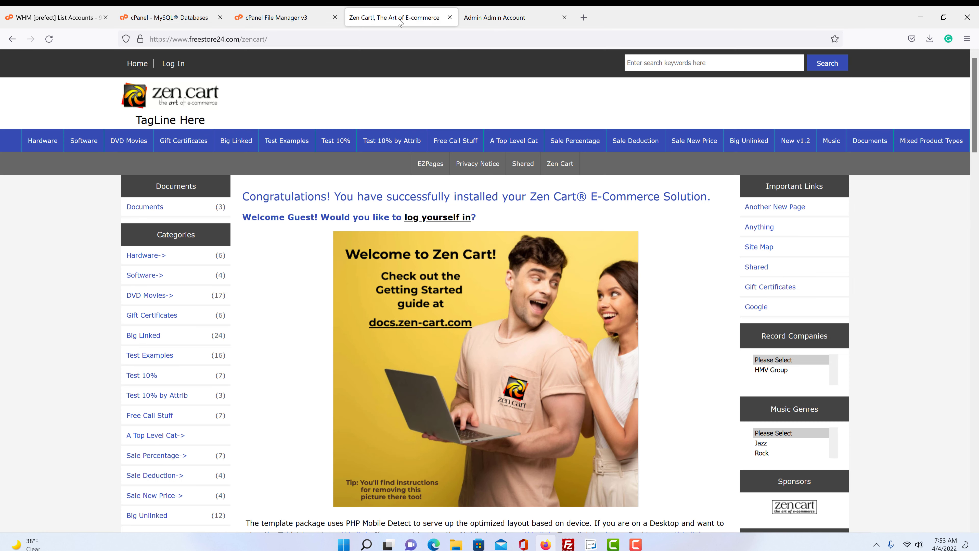
click(283, 40)
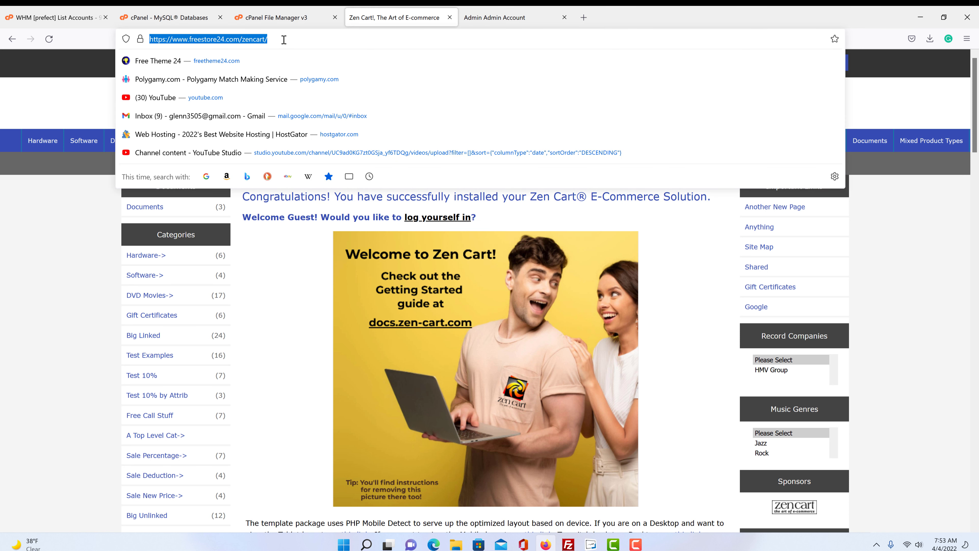
click(284, 40)
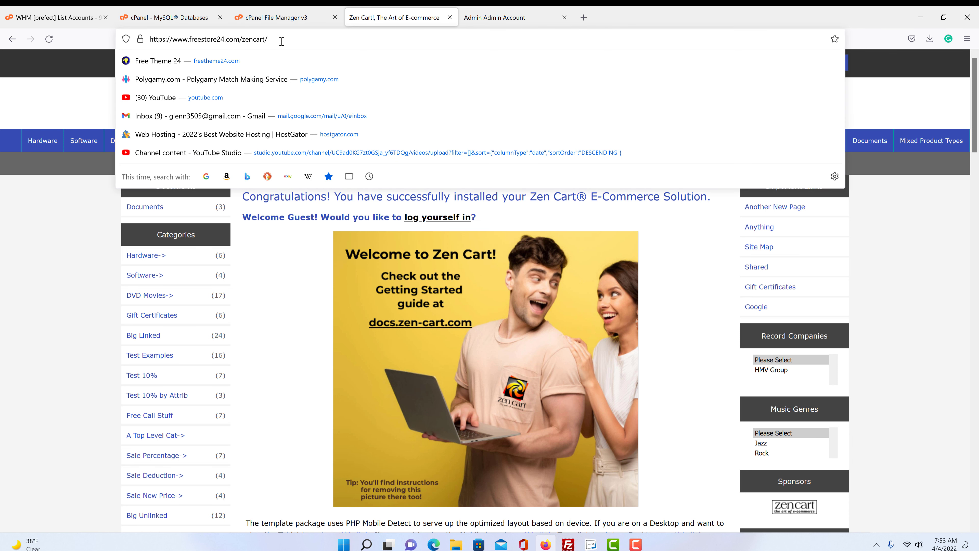
click(297, 18)
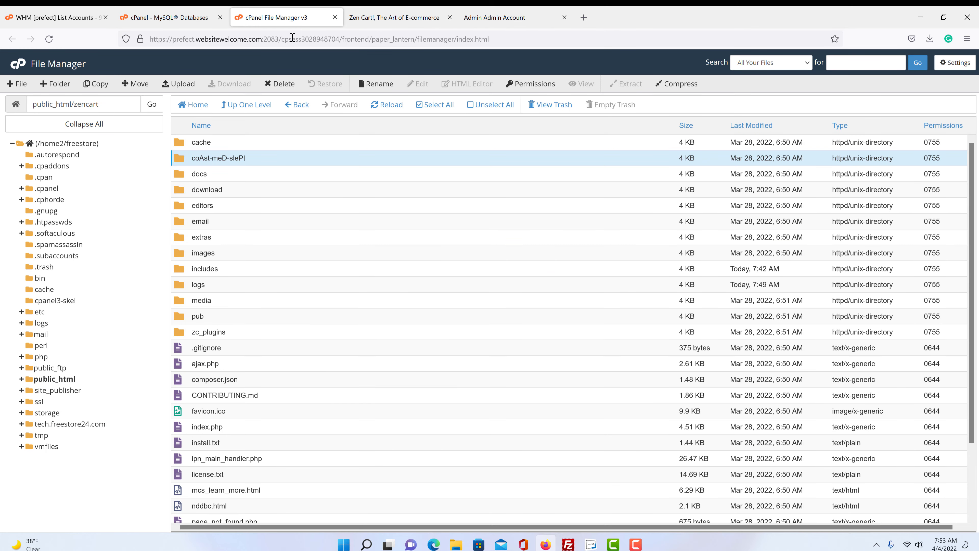
click(477, 22)
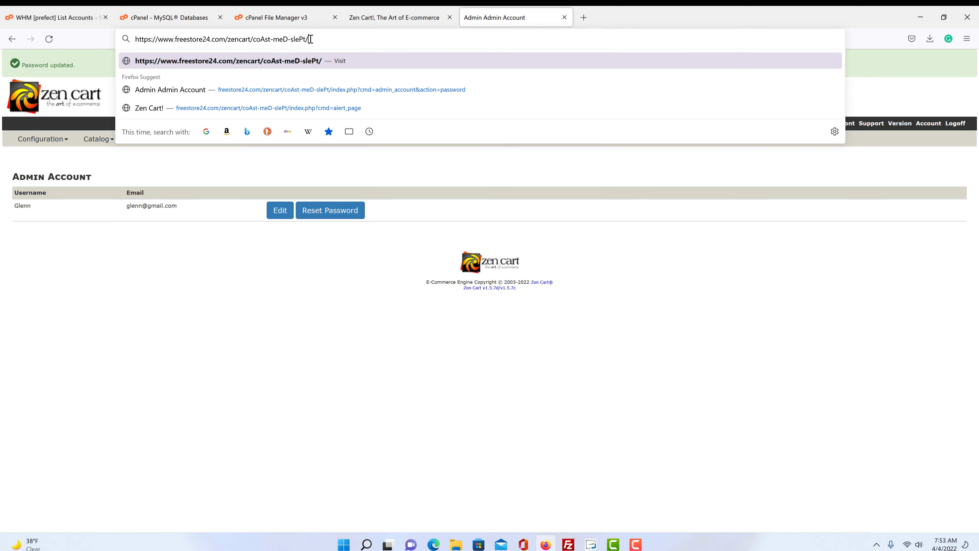
- Append the copied coAst-meD-slePt folder name to the storefront address and load the admin area
drag(305, 39, 256, 39)
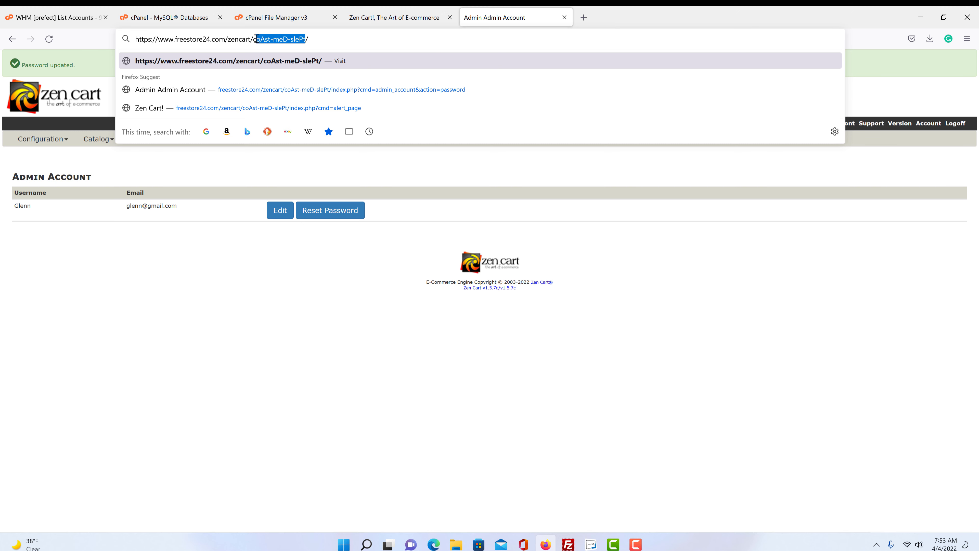
right_click(265, 39)
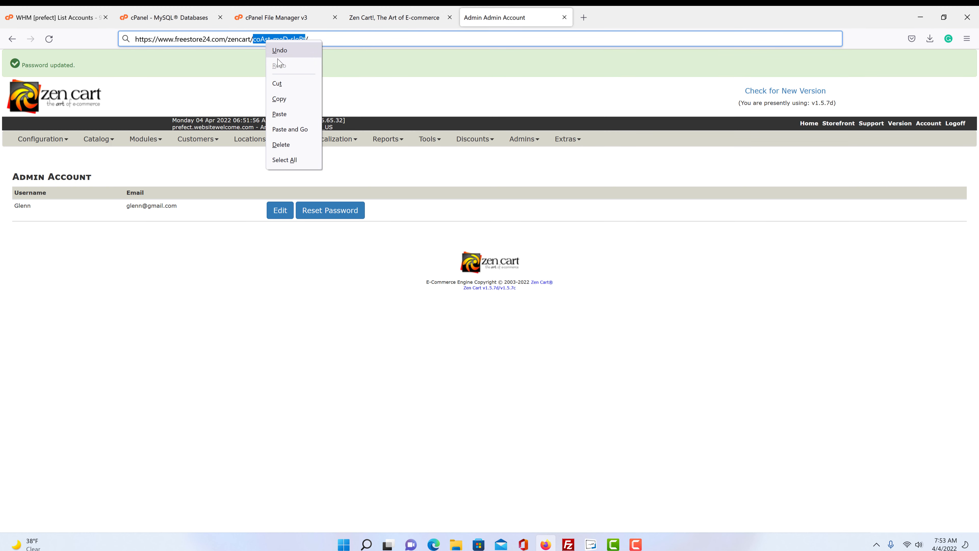
click(286, 99)
click(370, 18)
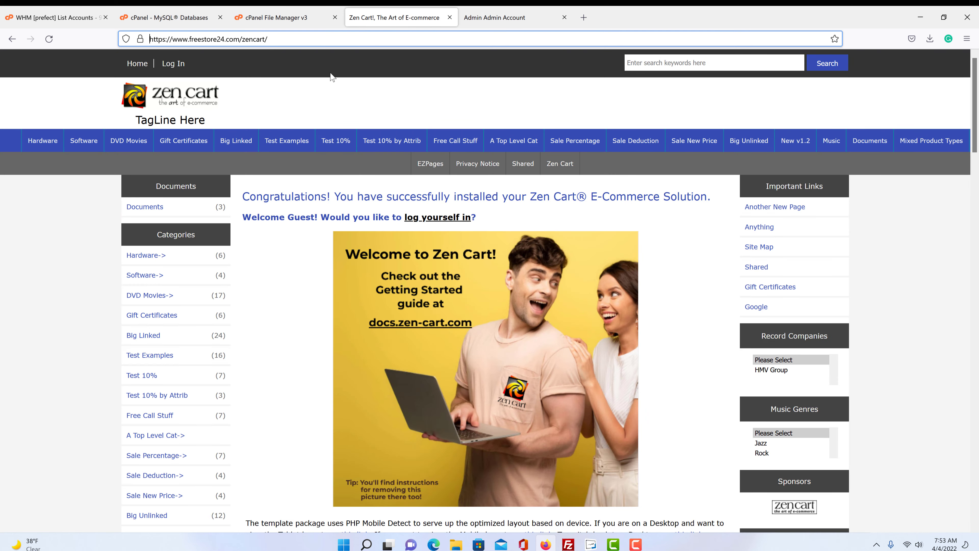
click(292, 39)
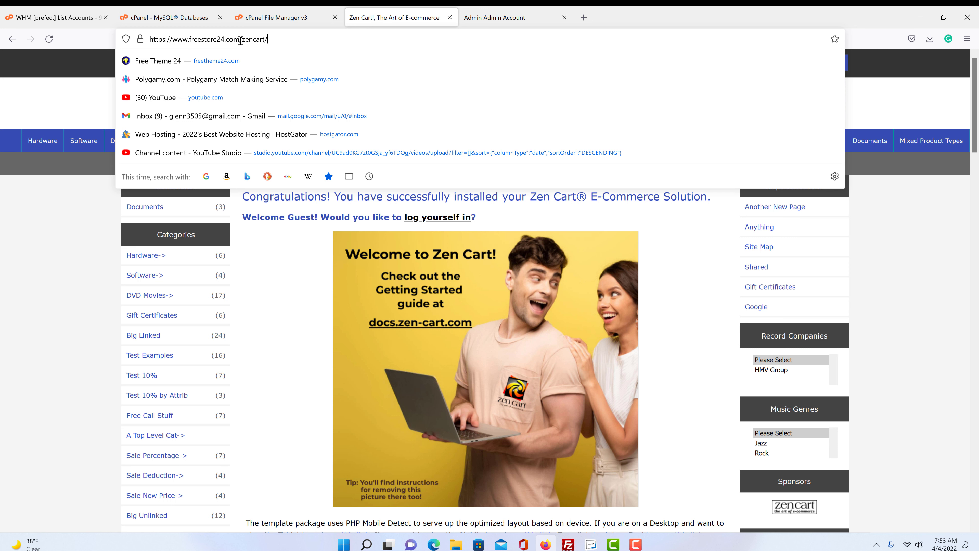
right_click(275, 39)
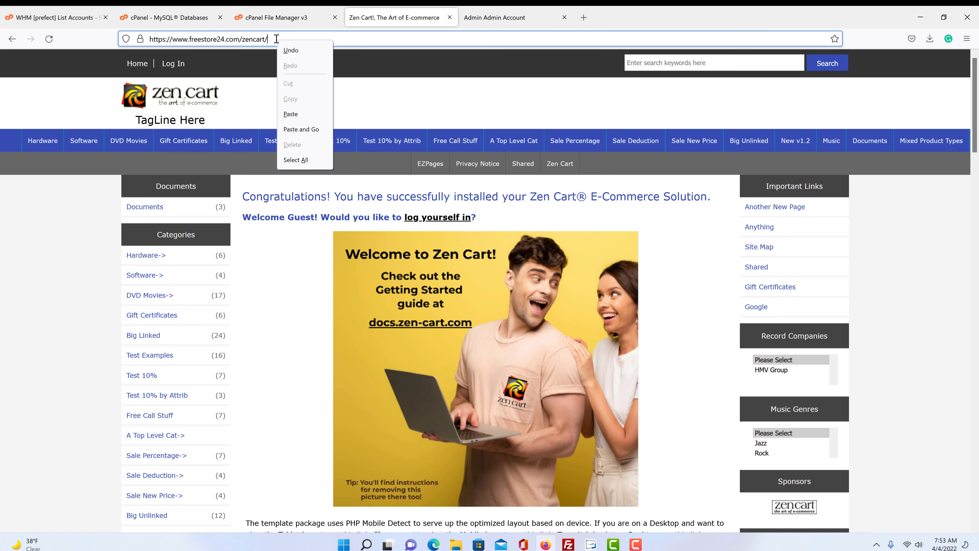
click(300, 115)
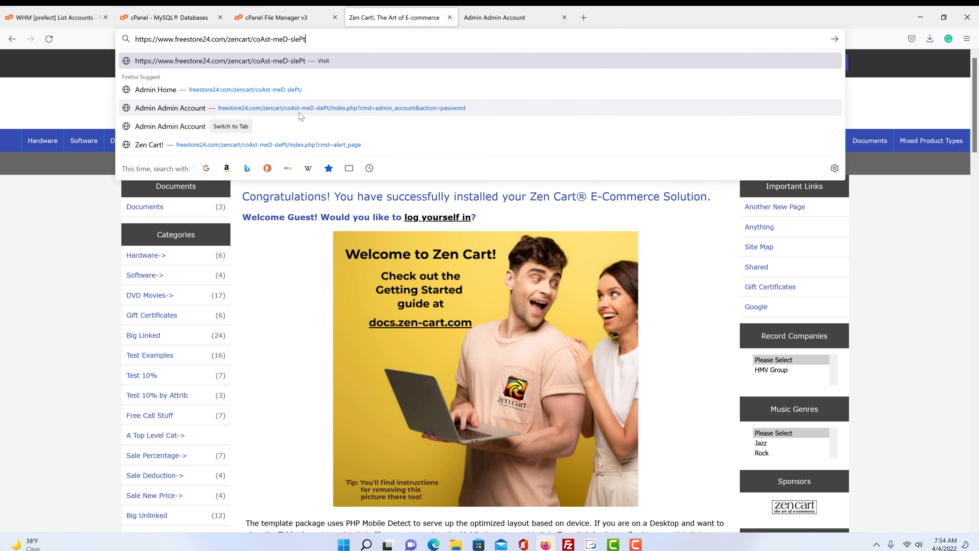
click(299, 57)
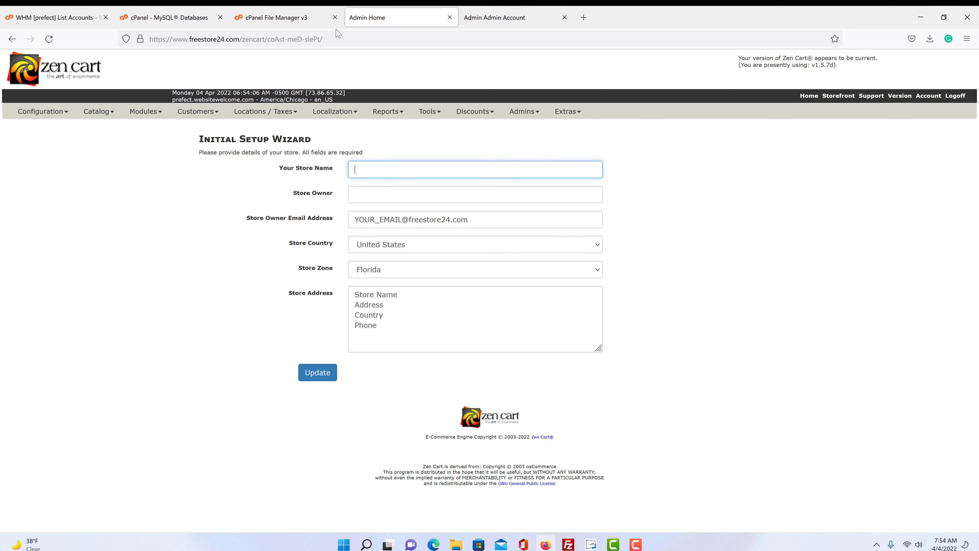
drag(325, 38, 267, 38)
- Rename the coAst-meD-slePt admin folder in public_html/zencart to store
key(BackSpace)
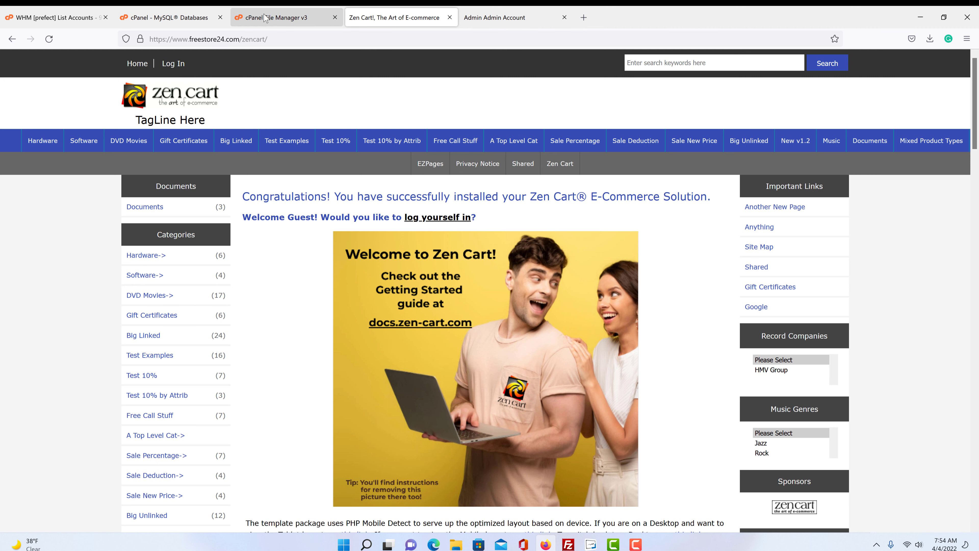
click(276, 19)
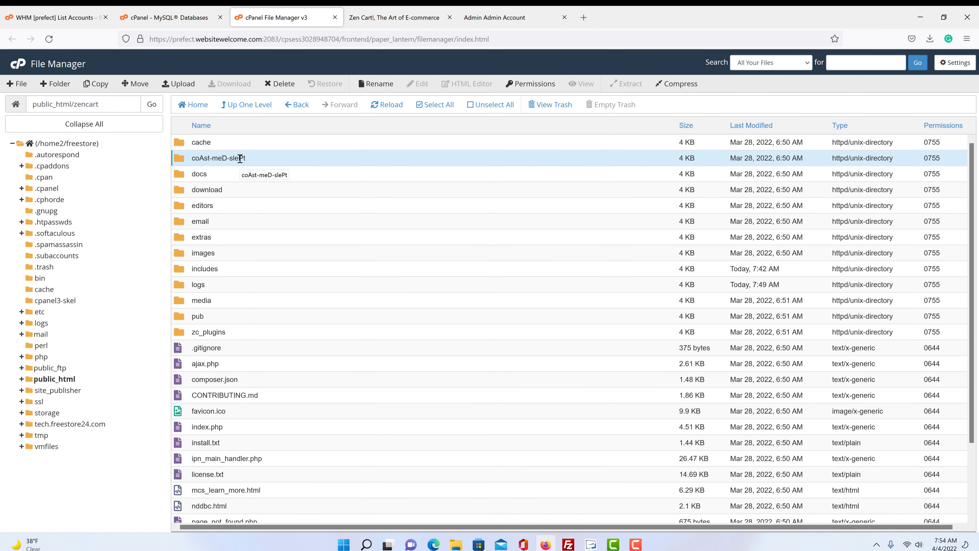
click(376, 84)
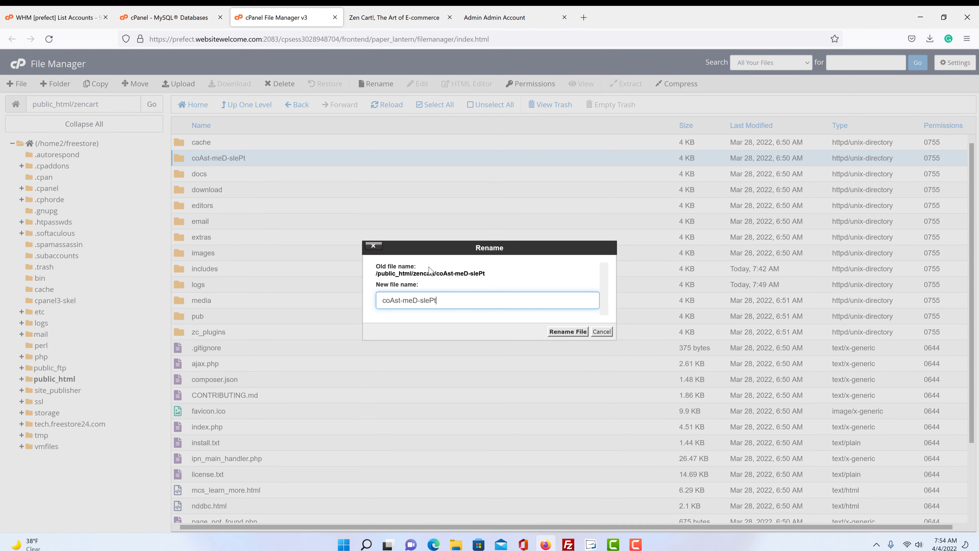
drag(440, 300, 358, 293)
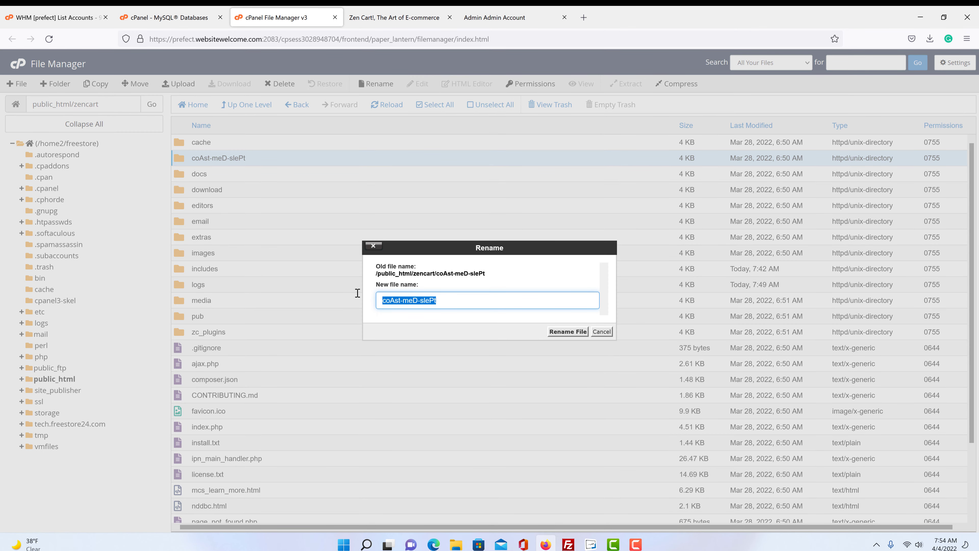
text(store)
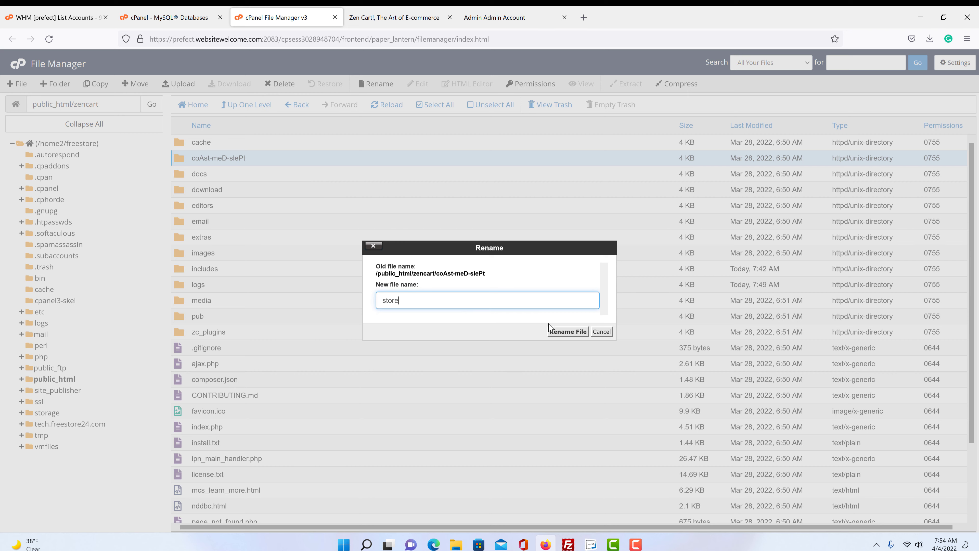
click(568, 331)
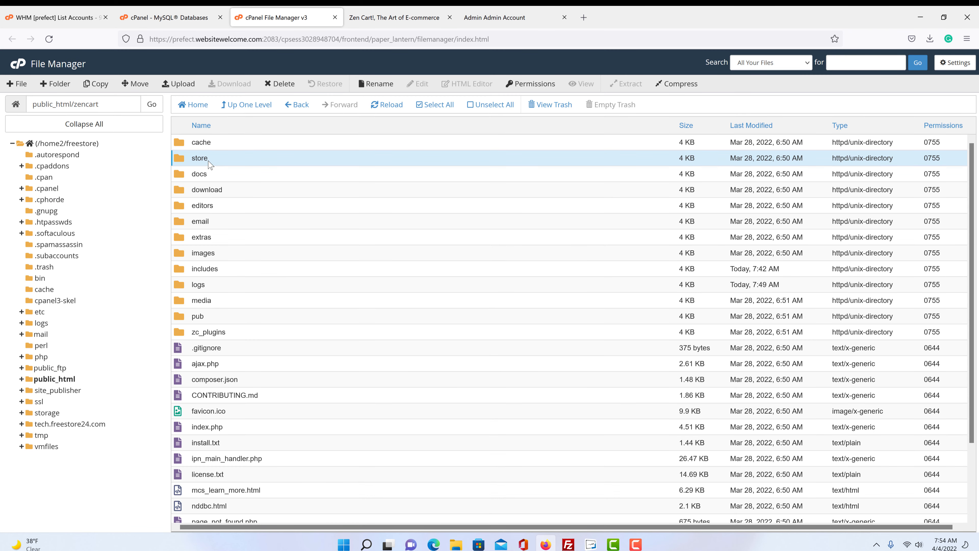
- Reload the old coAst-meD-slePt Admin Account page, resending the request, to reach the 404 page
click(492, 23)
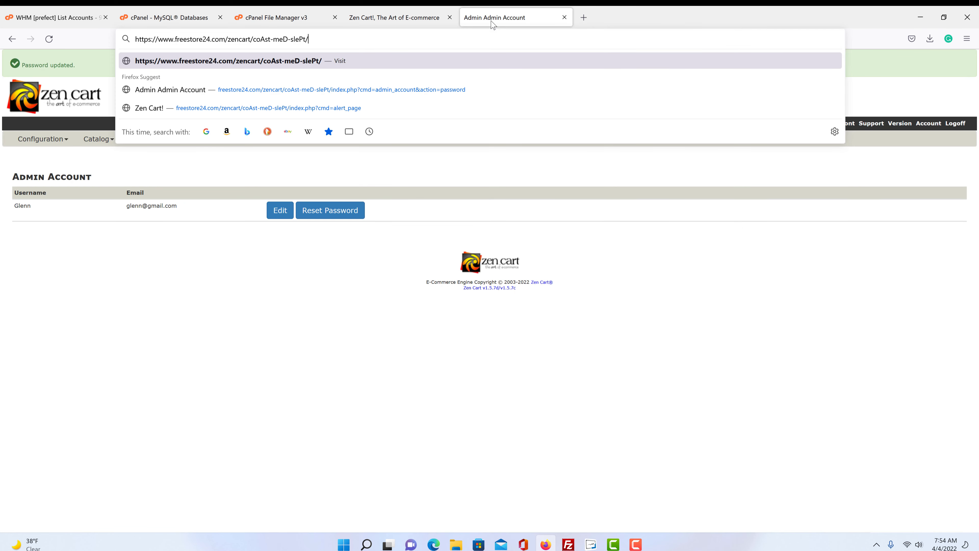
click(333, 319)
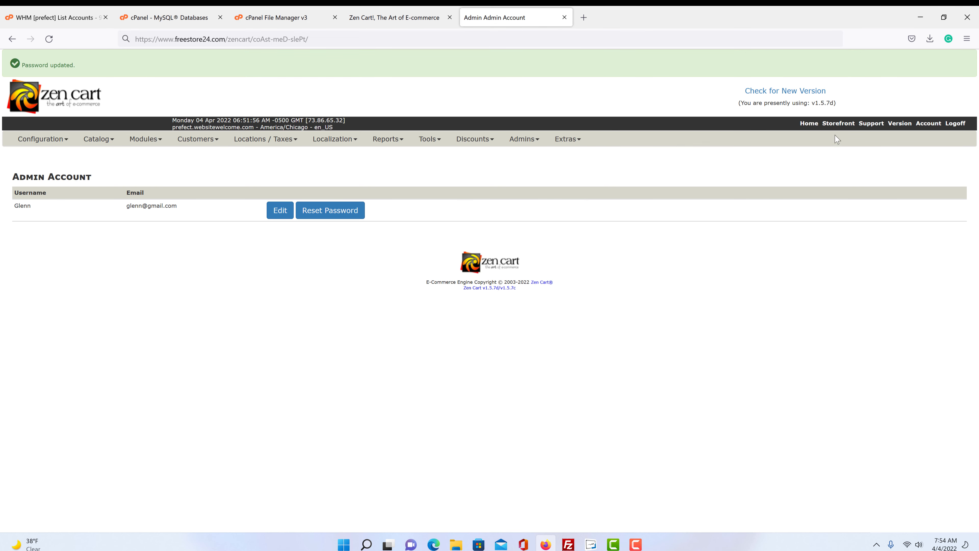
click(49, 38)
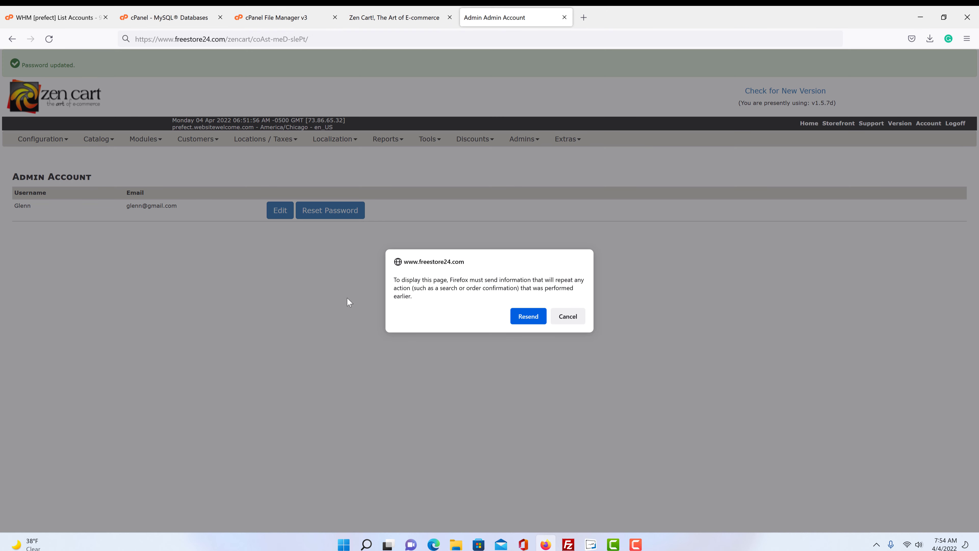
click(527, 317)
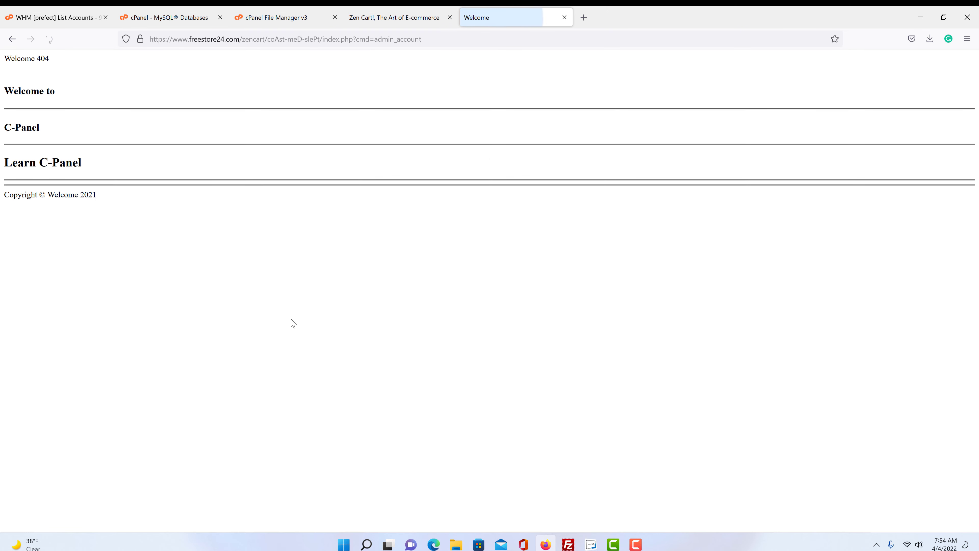
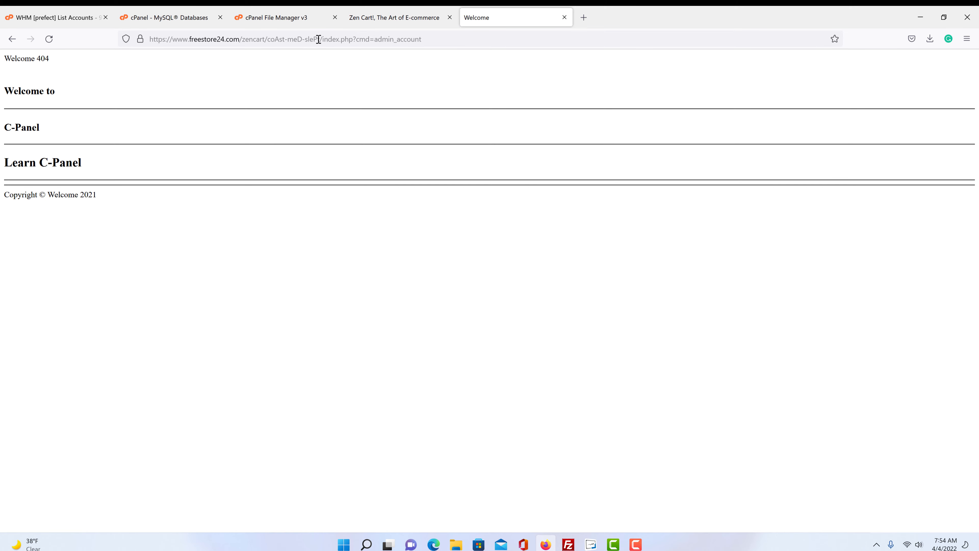
- Change the admin address after zencart/ to the renamed folder name 'store'
drag(319, 39, 272, 39)
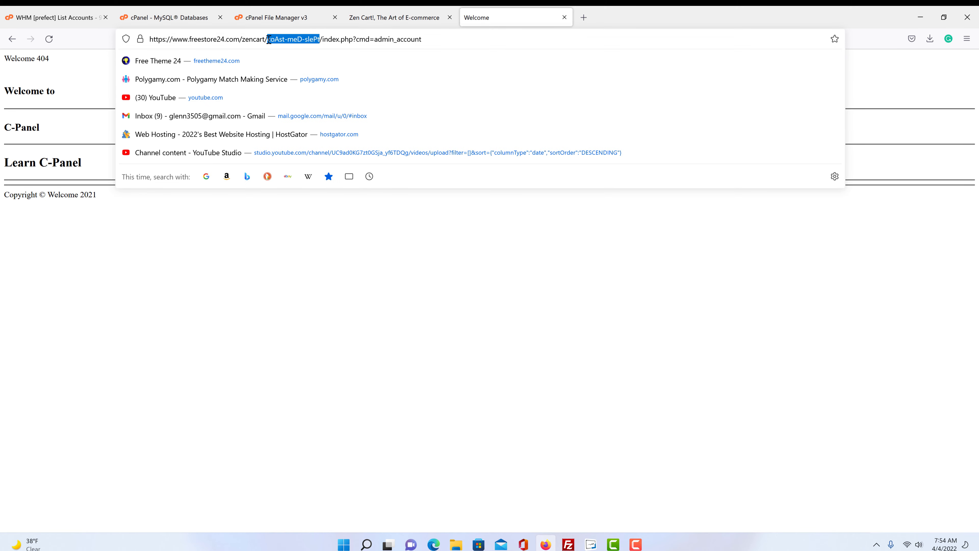
drag(459, 42, 269, 31)
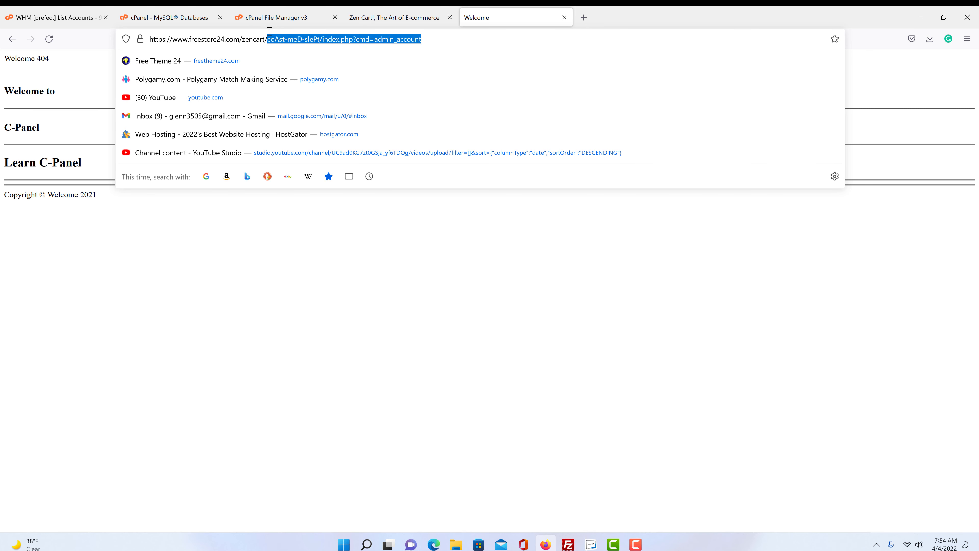
text(s://www.frees)
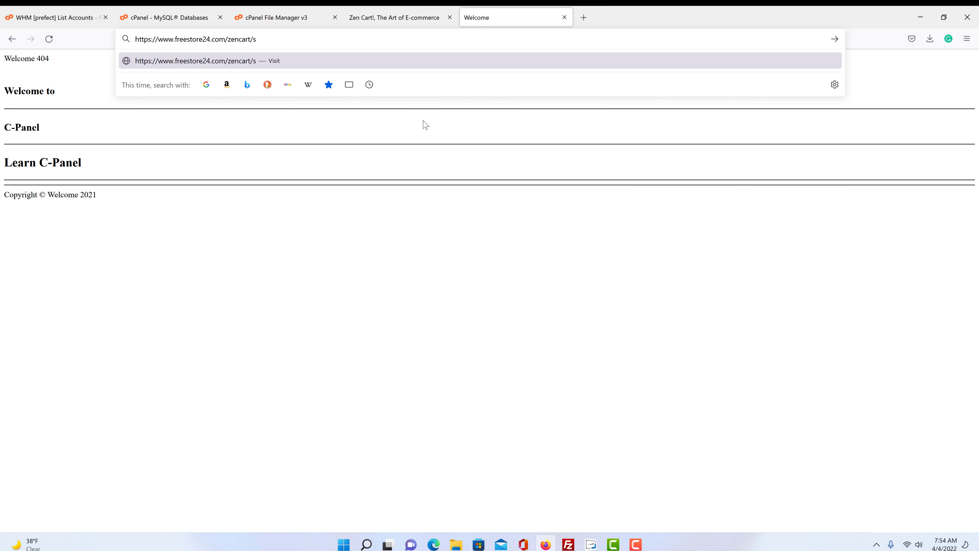
text(tore)
- Load the freestore24.com/zencart/store admin page and log in with the admin password
key(Return)
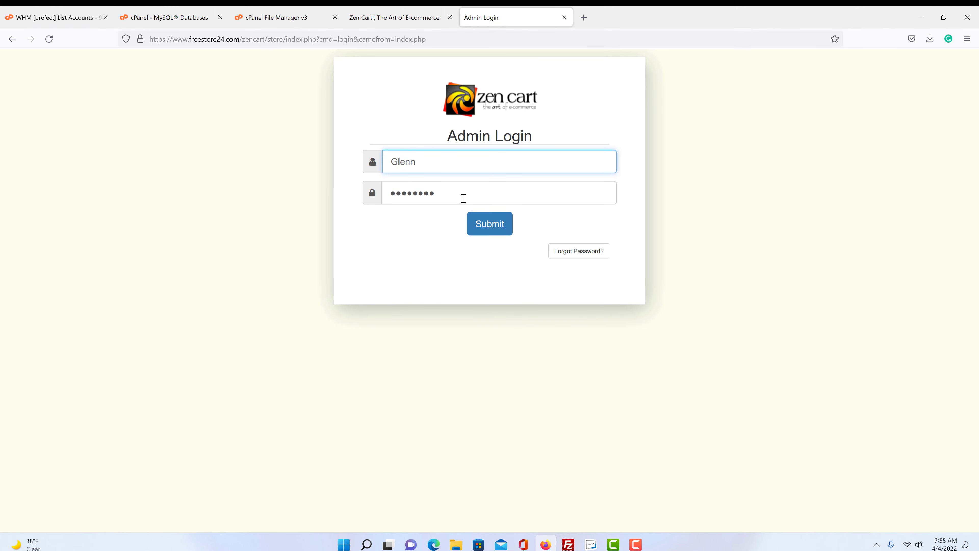
key(Tab)
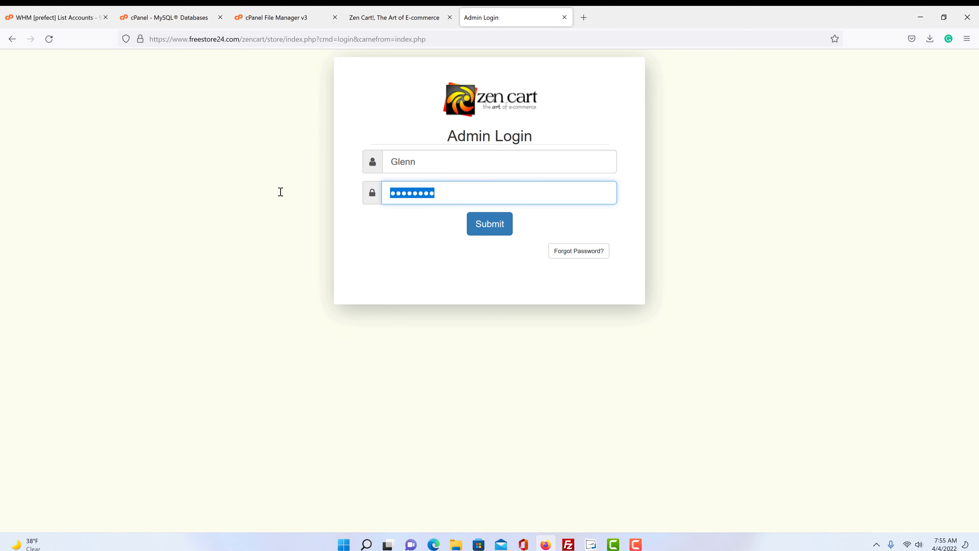
text(**)
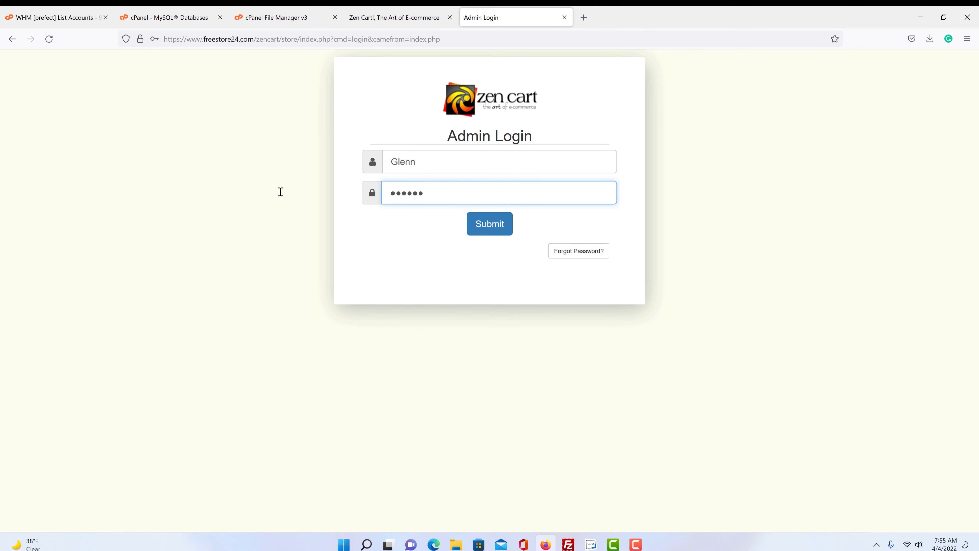
click(493, 225)
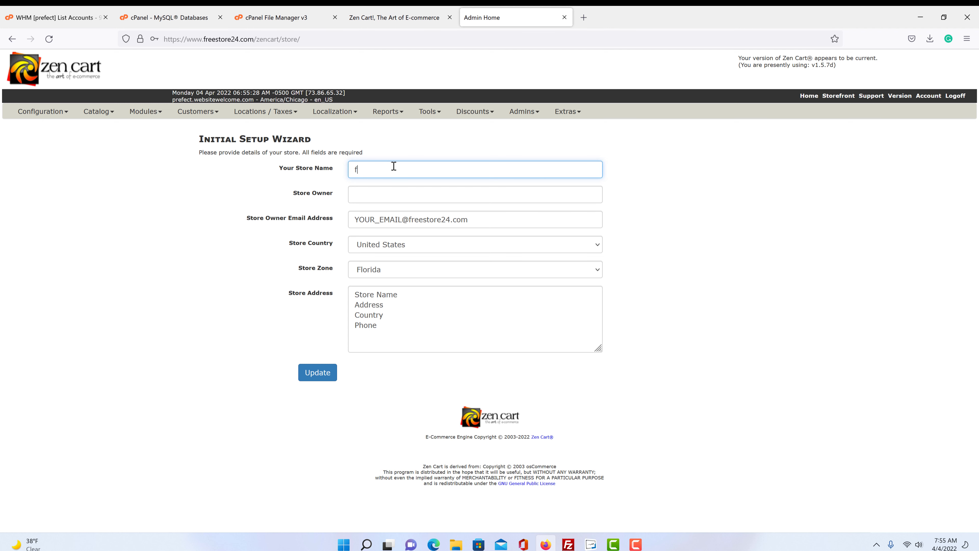
key(BackSpace)
drag(398, 220, 333, 220)
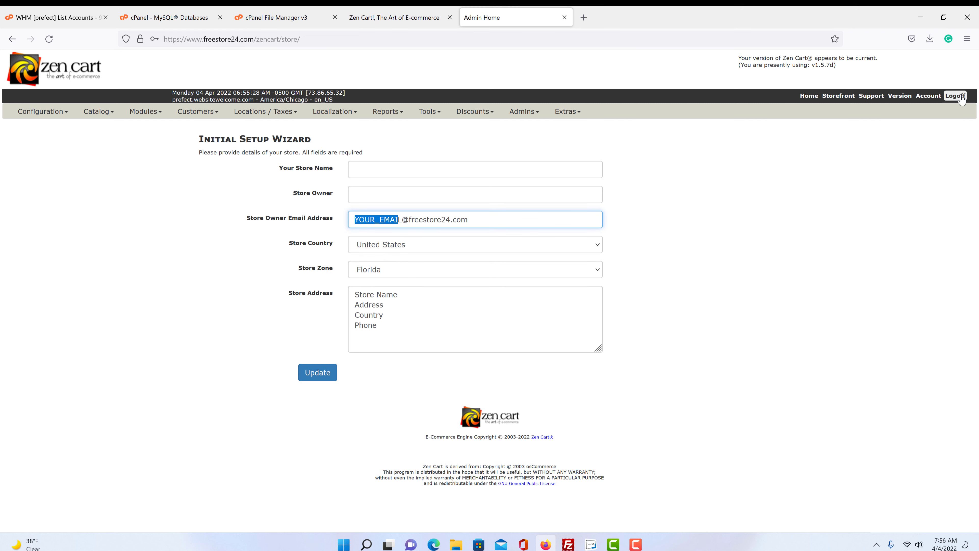
mouse_move(169, 119)
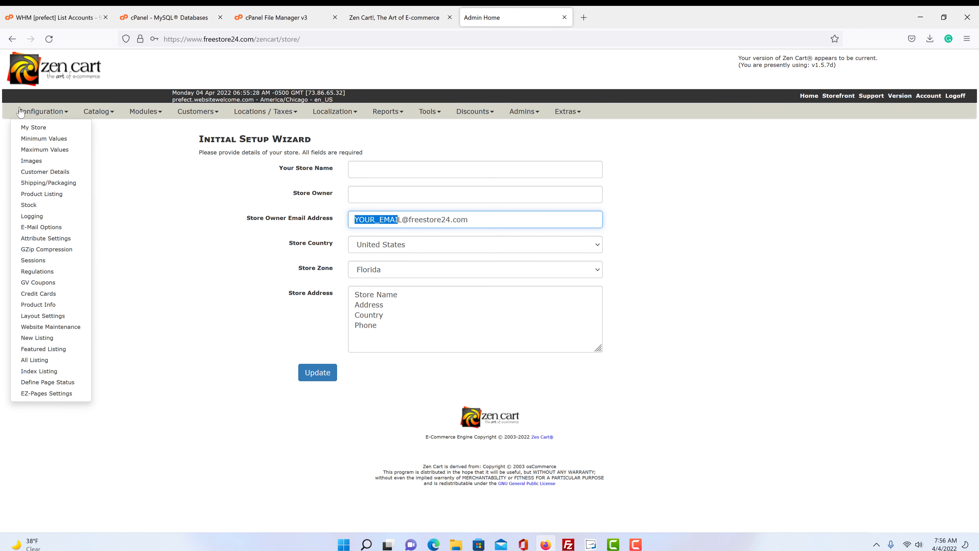
mouse_move(586, 117)
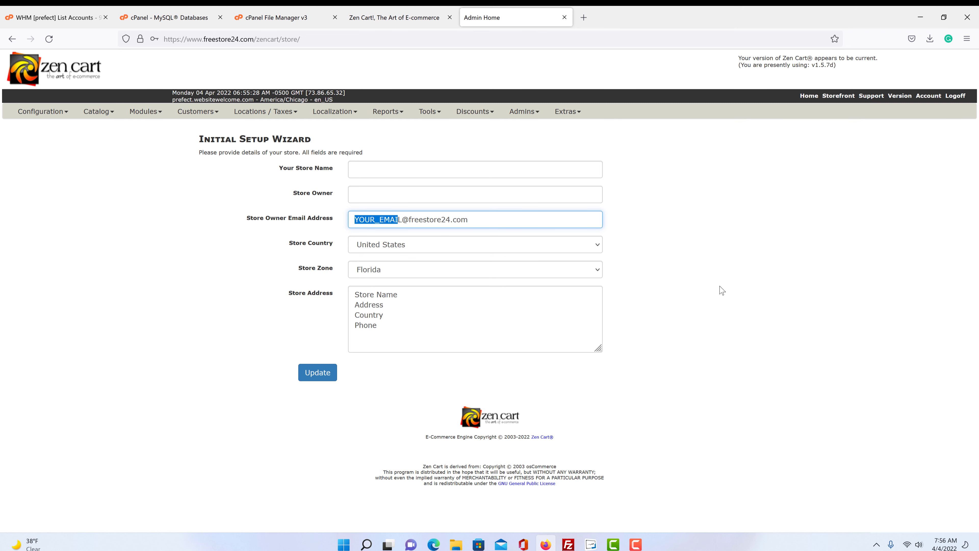
- Review the 'Zen Cart!, The Art of E-commerce' storefront's congratulations message and sample categories
click(389, 24)
scroll(53, 333, down, 10)
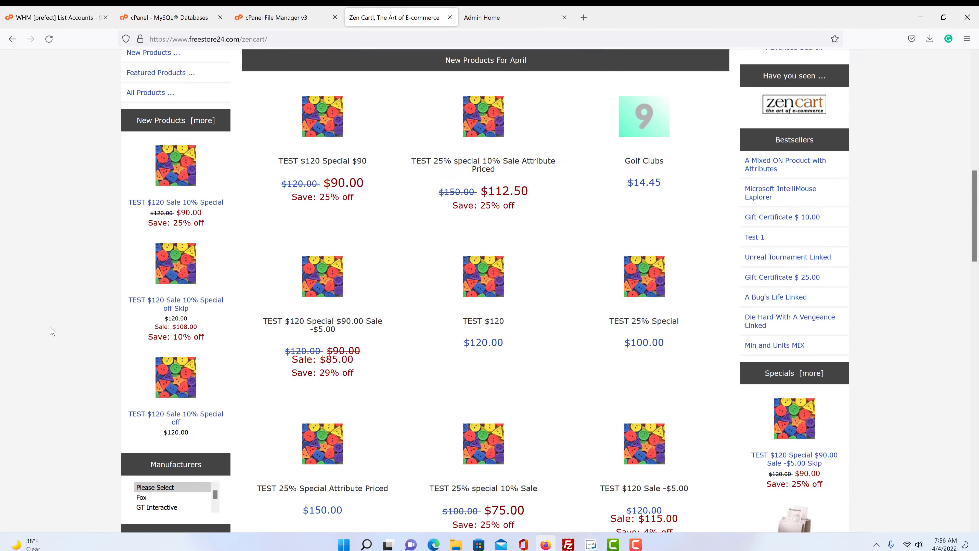
scroll(52, 333, down, 15)
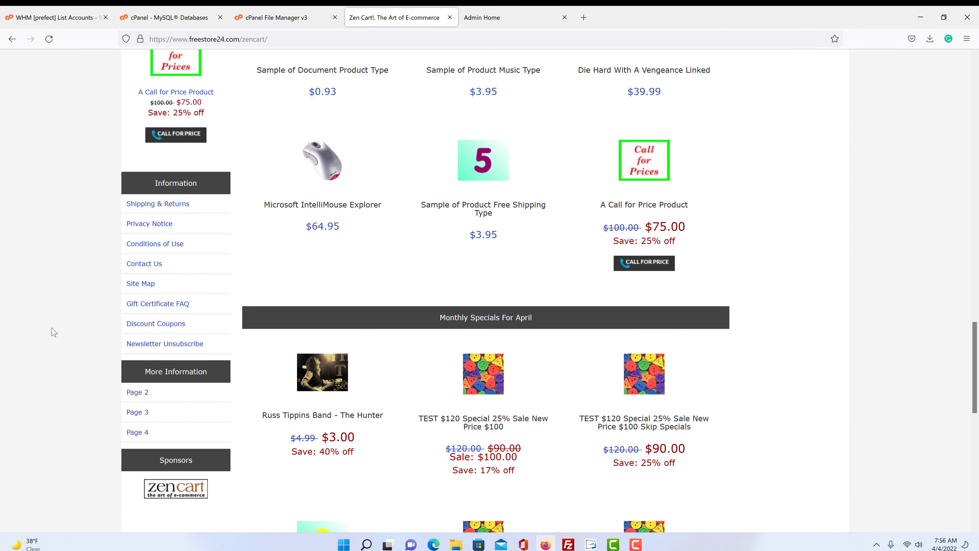
scroll(53, 332, up, 12)
scroll(53, 333, up, 10)
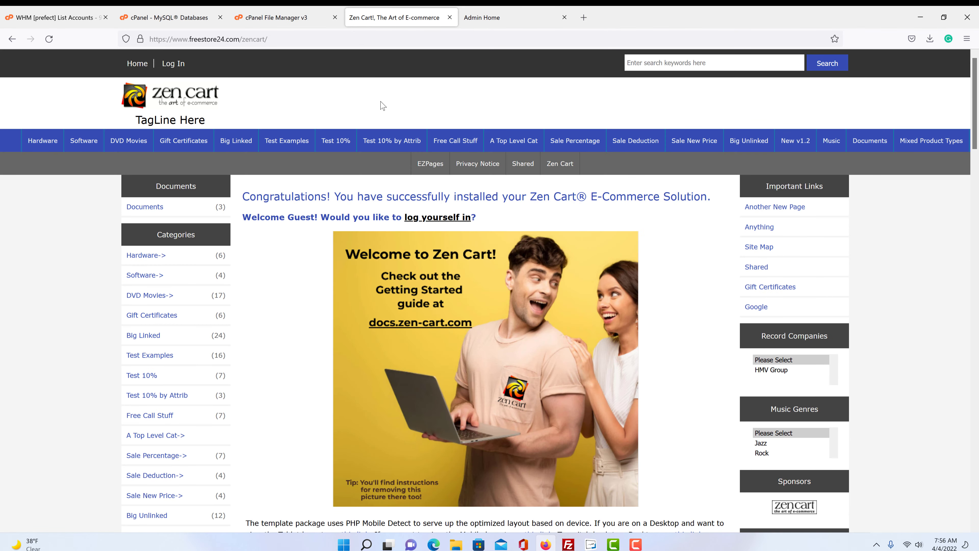